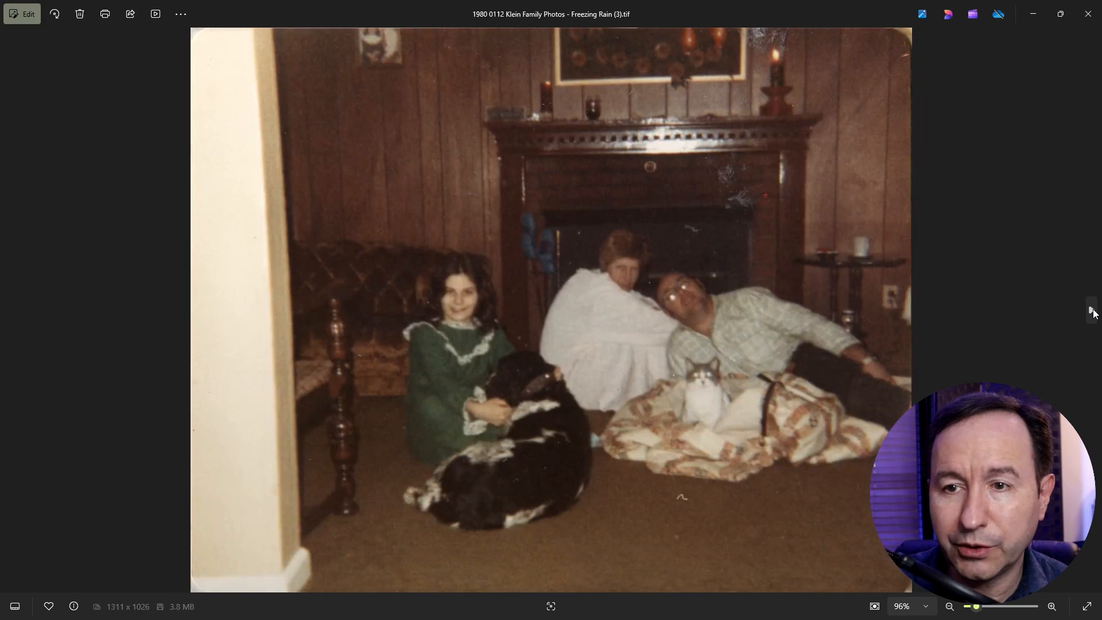
Page through the scanned Freezing Rain photos from (3) to (6), going back once to (5).
{"action": "left_click", "coordinate": [1092, 310]}
{"action": "left_click", "coordinate": [1092, 310]}
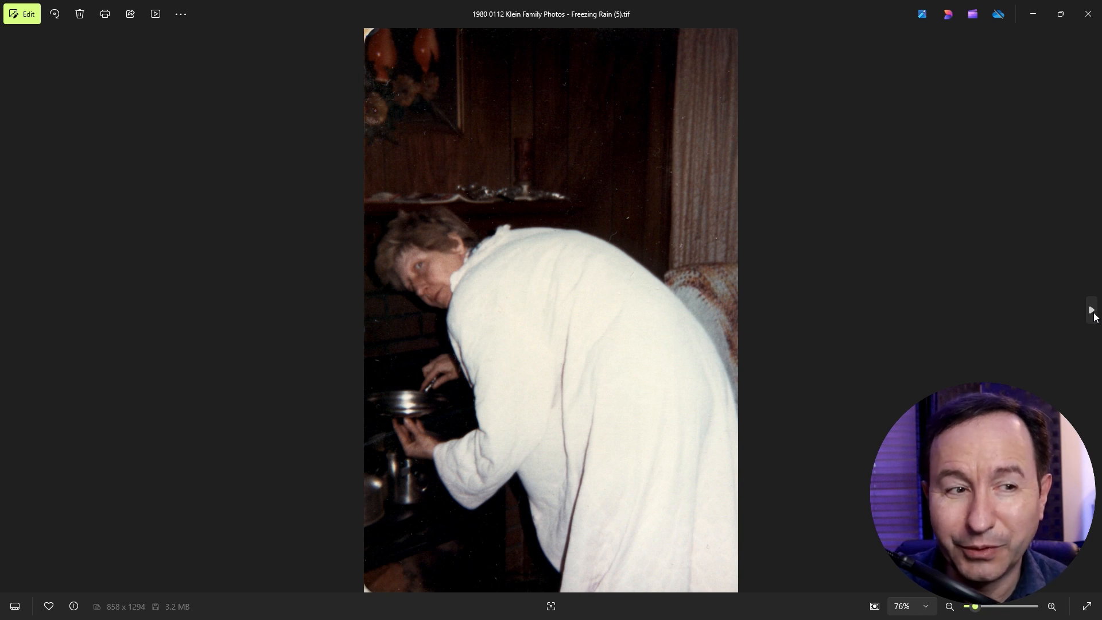
{"action": "left_click", "coordinate": [1092, 310]}
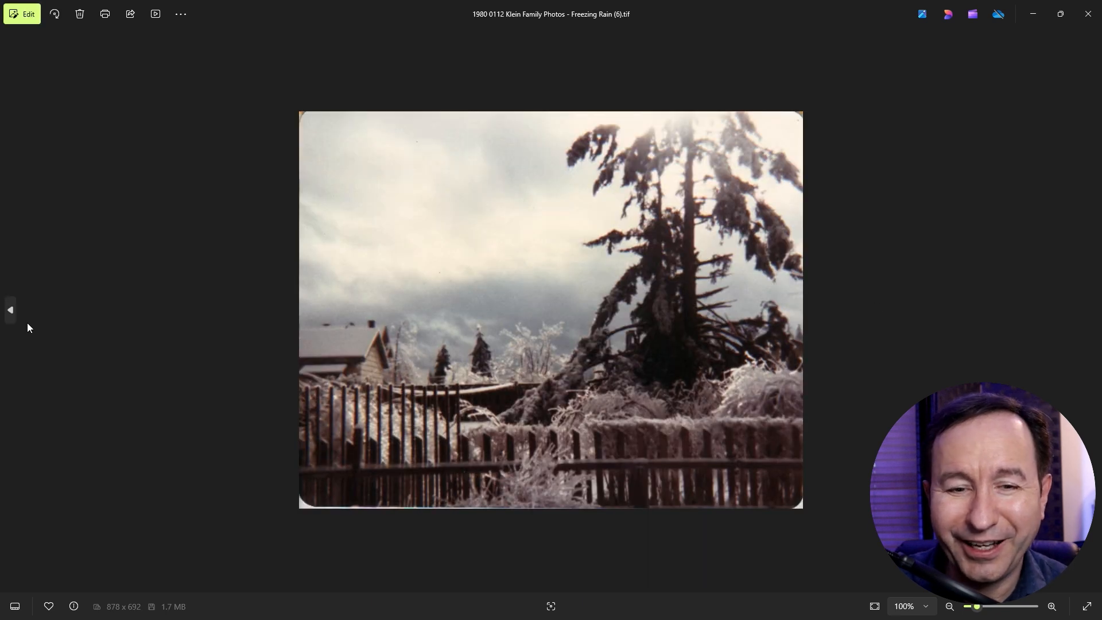
{"action": "left_click", "coordinate": [11, 311]}
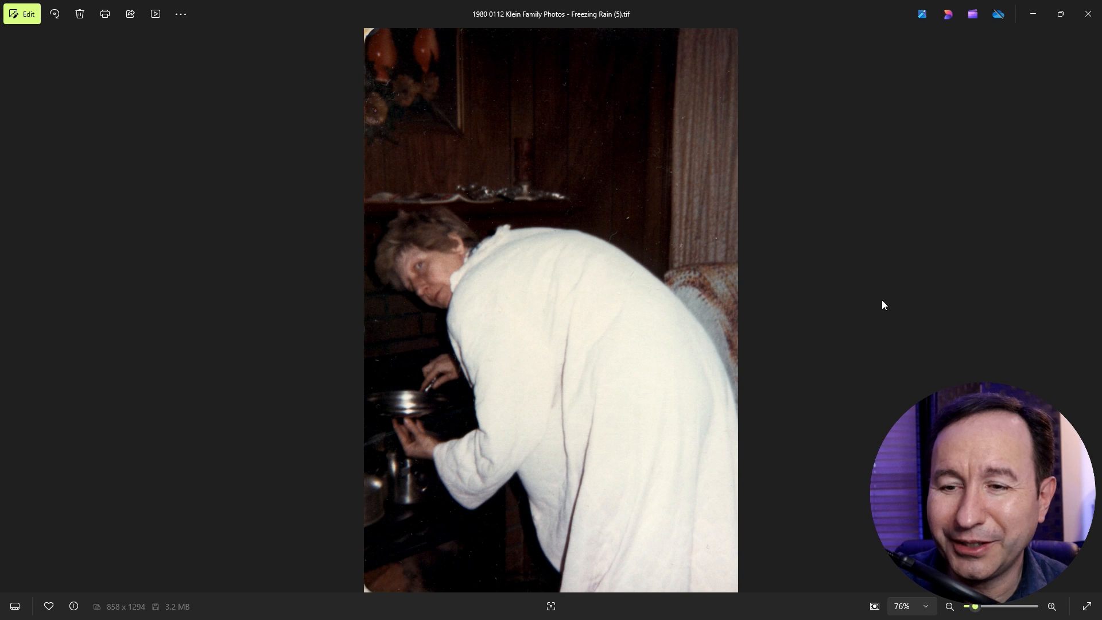
{"action": "left_click", "coordinate": [1092, 310]}
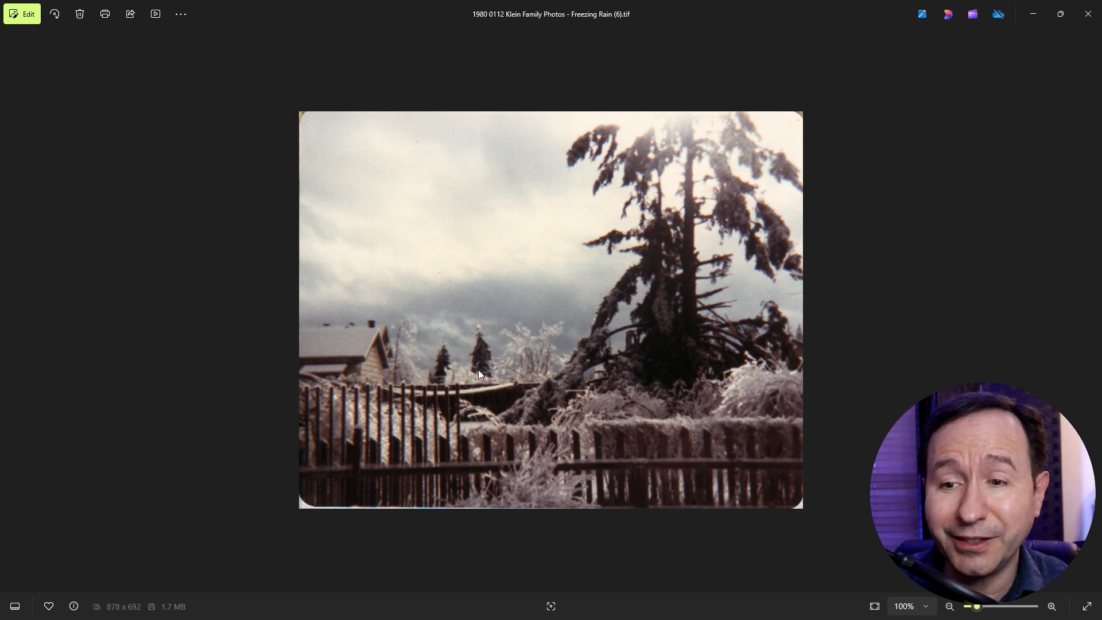
Examine the icy tree and fence photos up close, continue to Freezing Rain (8), and look over the TIF folder's thumbnails.
{"action": "scroll", "coordinate": [554, 360], "scroll_direction": "up", "scroll_amount": 3}
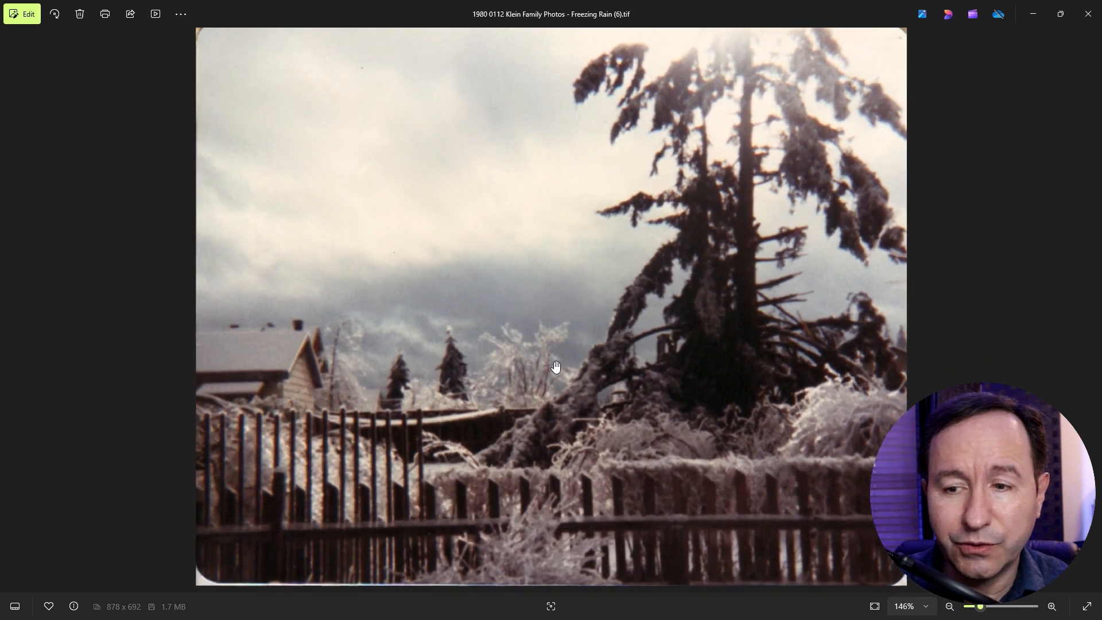
{"action": "scroll", "coordinate": [555, 366], "scroll_direction": "up", "scroll_amount": 2}
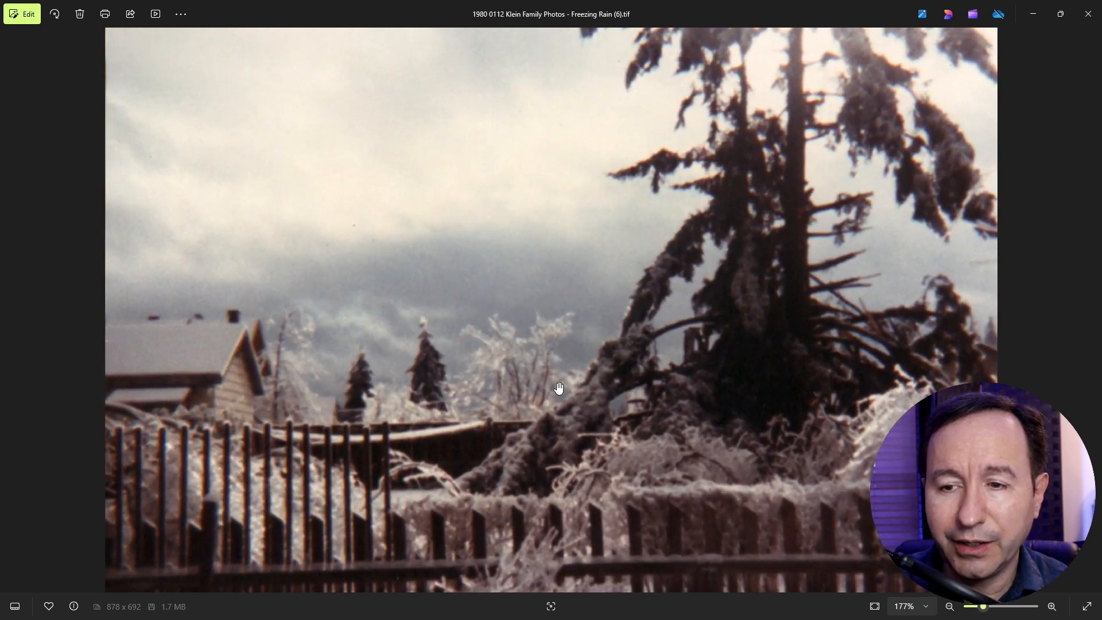
{"action": "scroll", "coordinate": [559, 389], "scroll_direction": "down", "scroll_amount": 4}
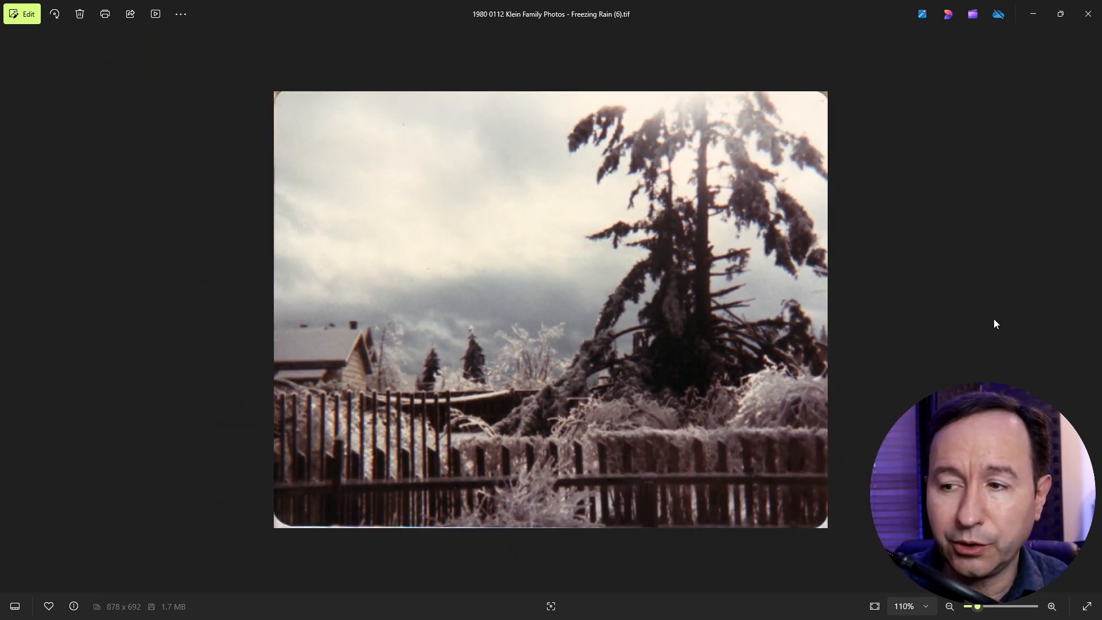
{"action": "left_click", "coordinate": [1089, 308]}
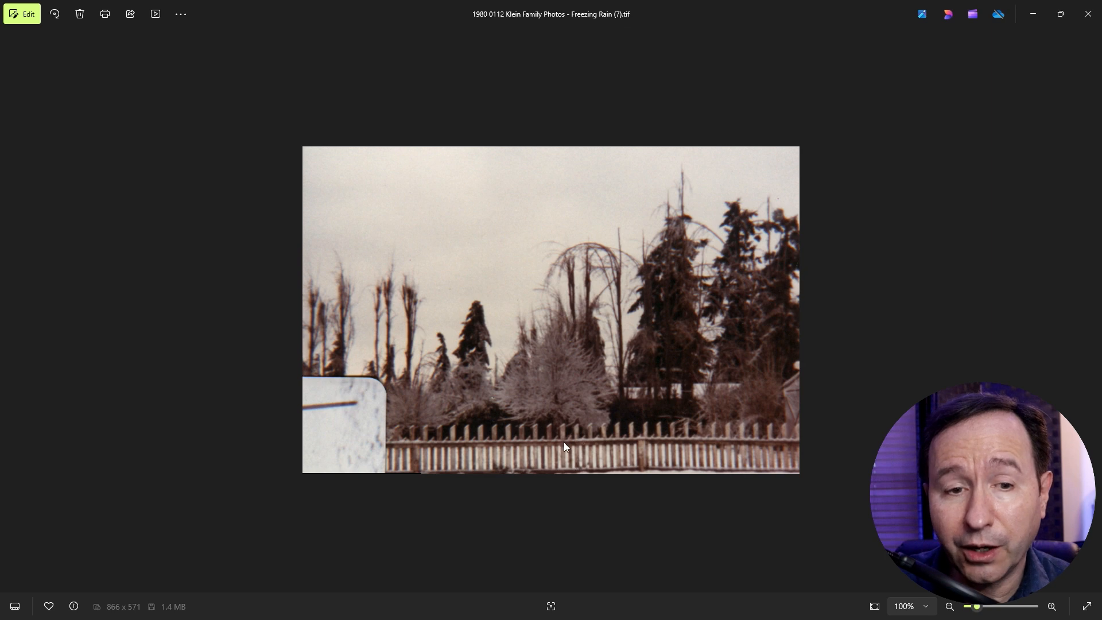
{"action": "scroll", "coordinate": [567, 439], "scroll_direction": "up", "scroll_amount": 2}
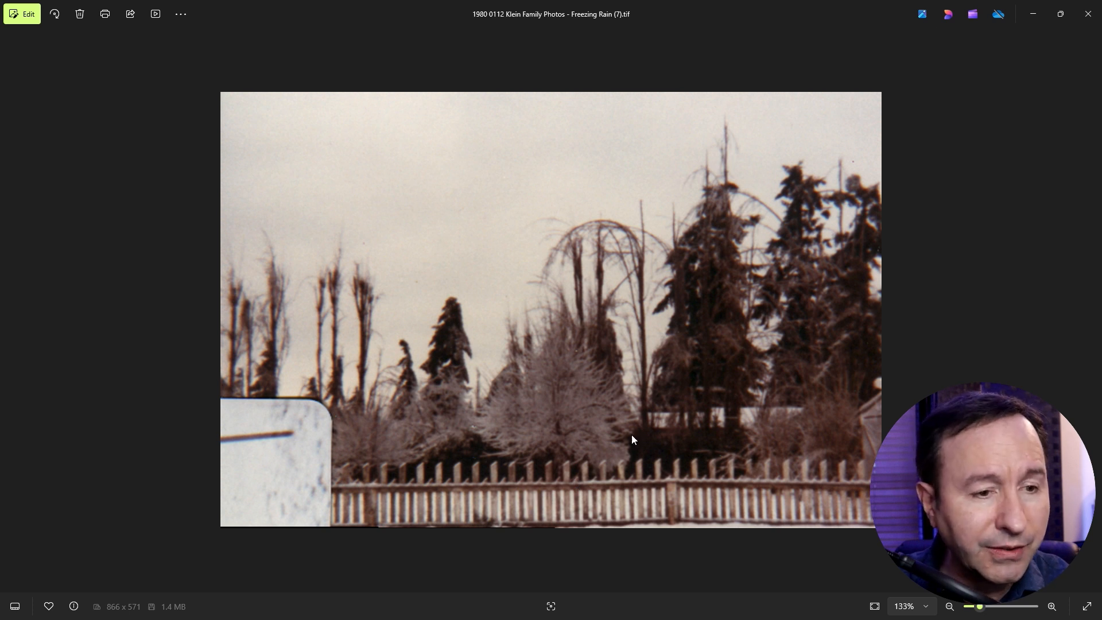
{"action": "left_click", "coordinate": [1087, 315]}
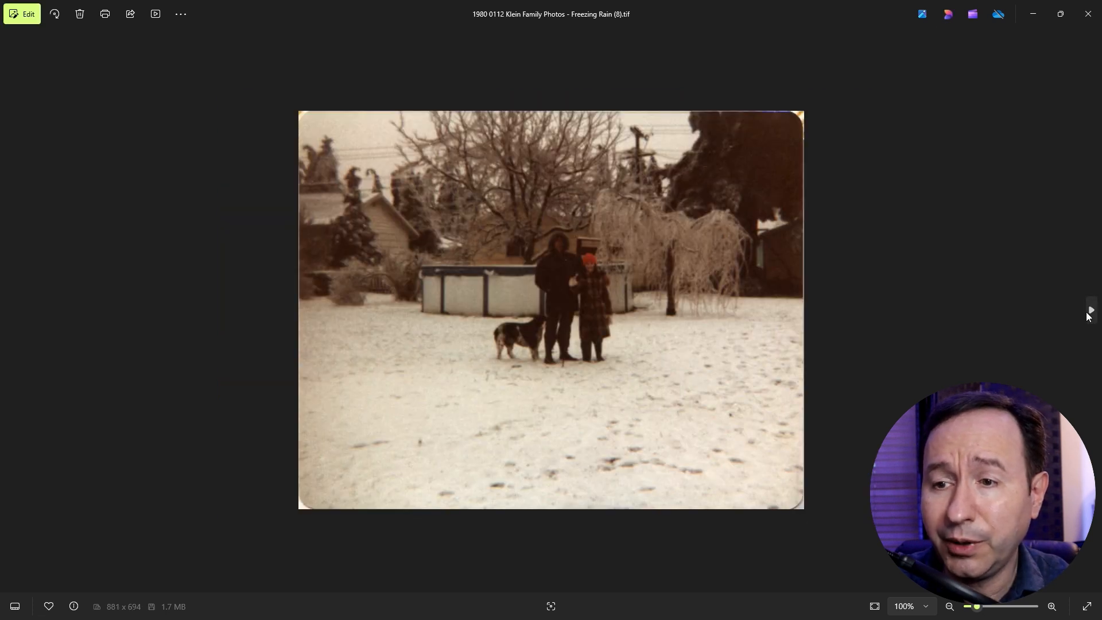
{"action": "scroll", "coordinate": [859, 307], "scroll_direction": "up", "scroll_amount": 1}
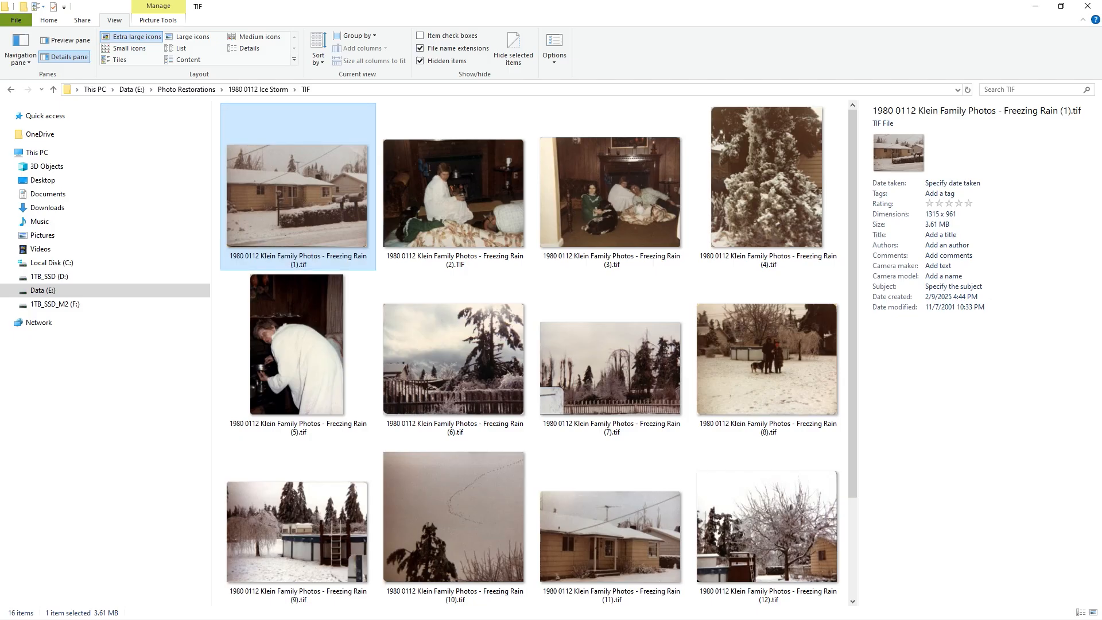
{"action": "scroll", "coordinate": [374, 327], "scroll_direction": "down", "scroll_amount": 3}
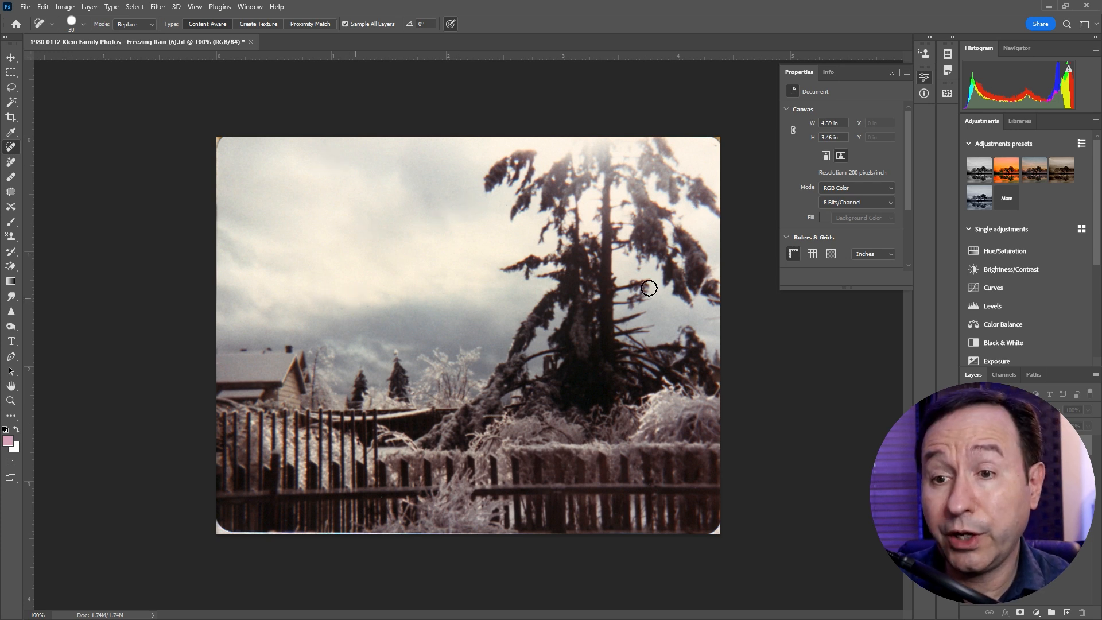
Heal the small dark specks in the cloudy sky above the small trees with the Spot Healing Brush.
{"action": "key", "text": "ctrl+minus"}
{"action": "key", "text": "ctrl+plus"}
{"action": "key", "text": "ctrl+plus"}
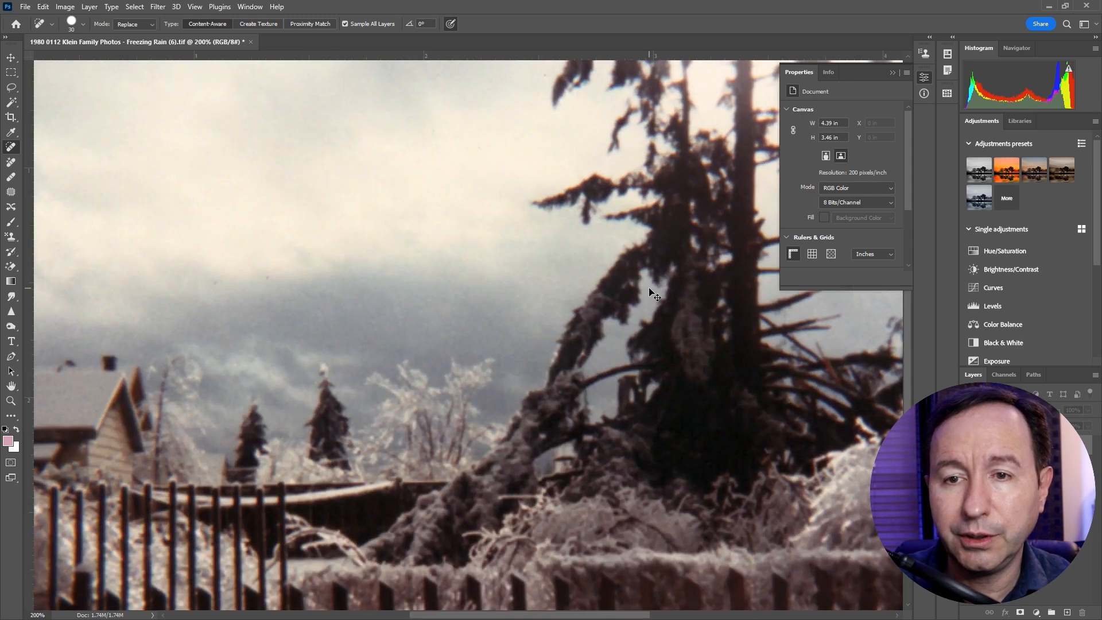
{"action": "left_click_drag", "start_coordinate": [273, 277], "coordinate": [272, 267]}
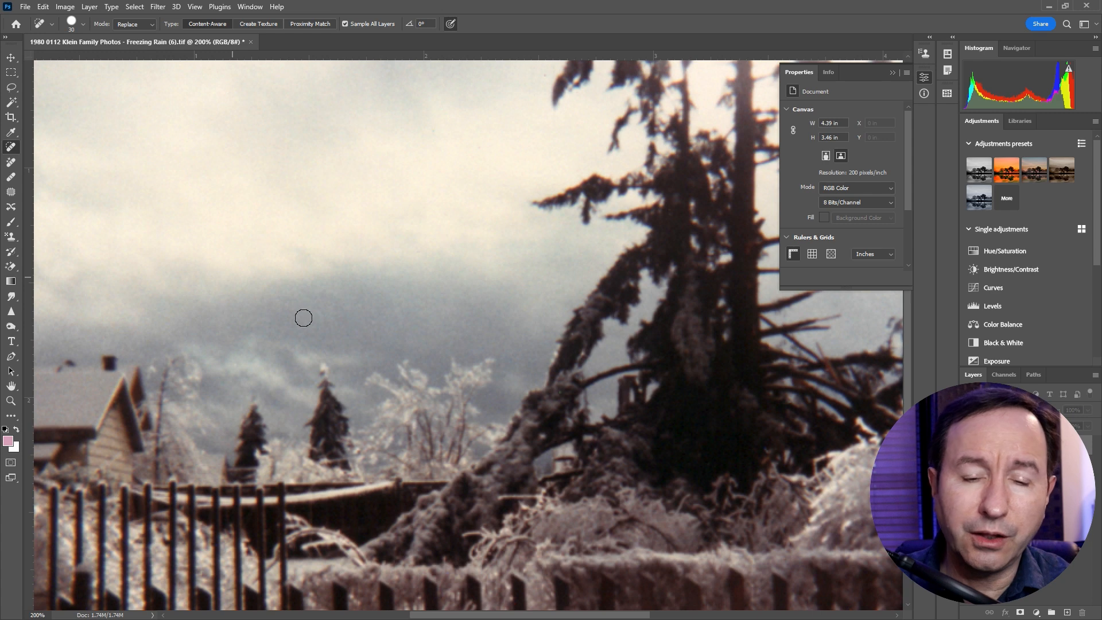
{"action": "scroll", "coordinate": [304, 317], "scroll_direction": "down", "scroll_amount": 2}
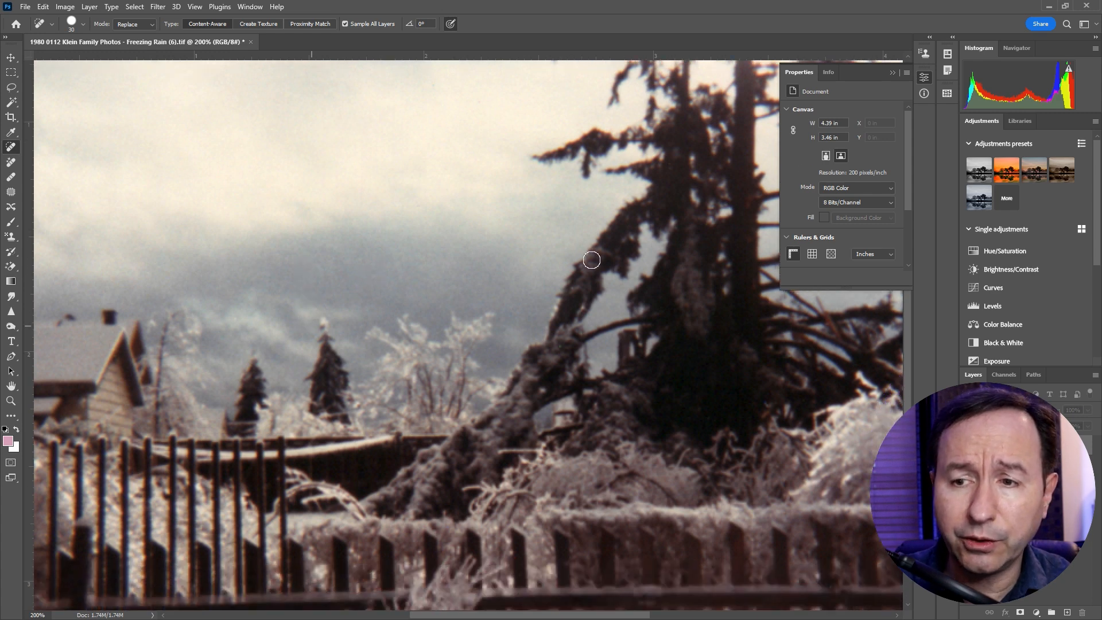
Heal the white strip and rounded corners along the photo's bottom edge, and reduce the healing brush size to 13.
{"action": "key", "text": "ctrl+minus"}
{"action": "key", "text": "ctrl+minus"}
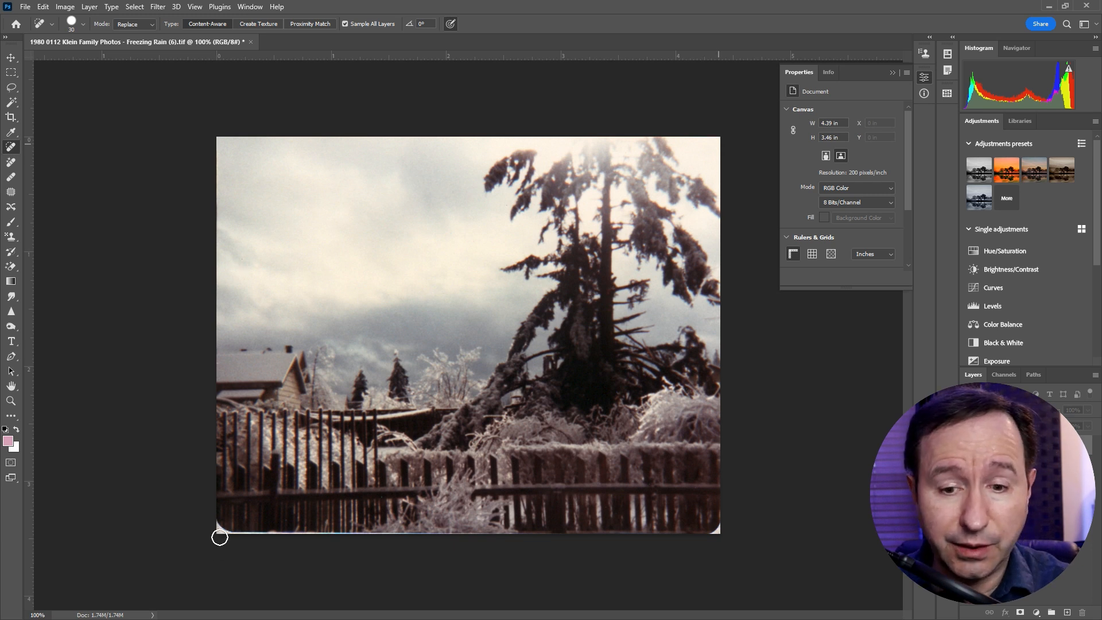
{"action": "mouse_move", "coordinate": [219, 523]}
{"action": "left_mouse_down"}
{"action": "mouse_move", "coordinate": [232, 533]}
{"action": "mouse_move", "coordinate": [403, 538]}
{"action": "left_mouse_up"}
{"action": "left_click_drag", "start_coordinate": [436, 538], "coordinate": [694, 532]}
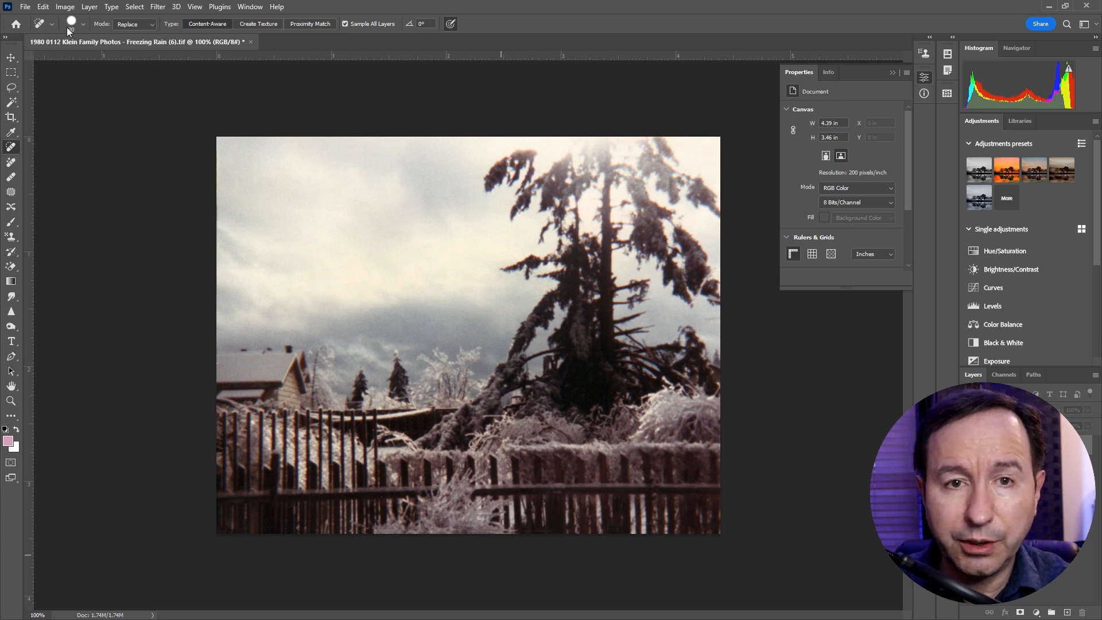
{"action": "left_click", "coordinate": [82, 24]}
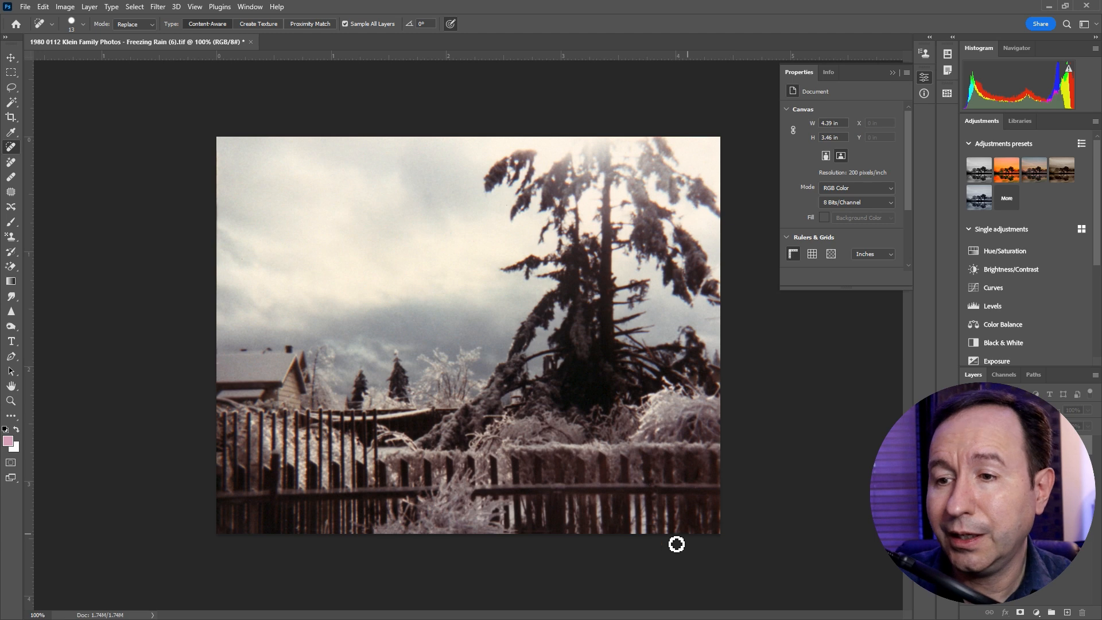
Save the retouched Freezing Rain (6) photo as a Photoshop PSD file in the TIF folder.
{"action": "left_click", "coordinate": [25, 7]}
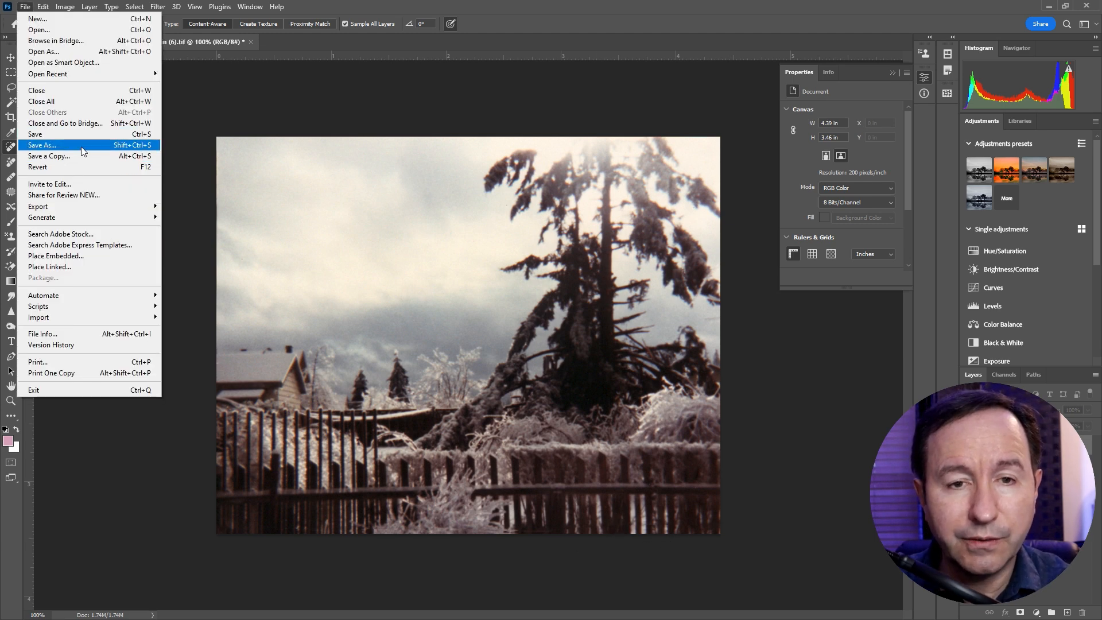
{"action": "left_click", "coordinate": [96, 143]}
{"action": "left_click", "coordinate": [233, 398]}
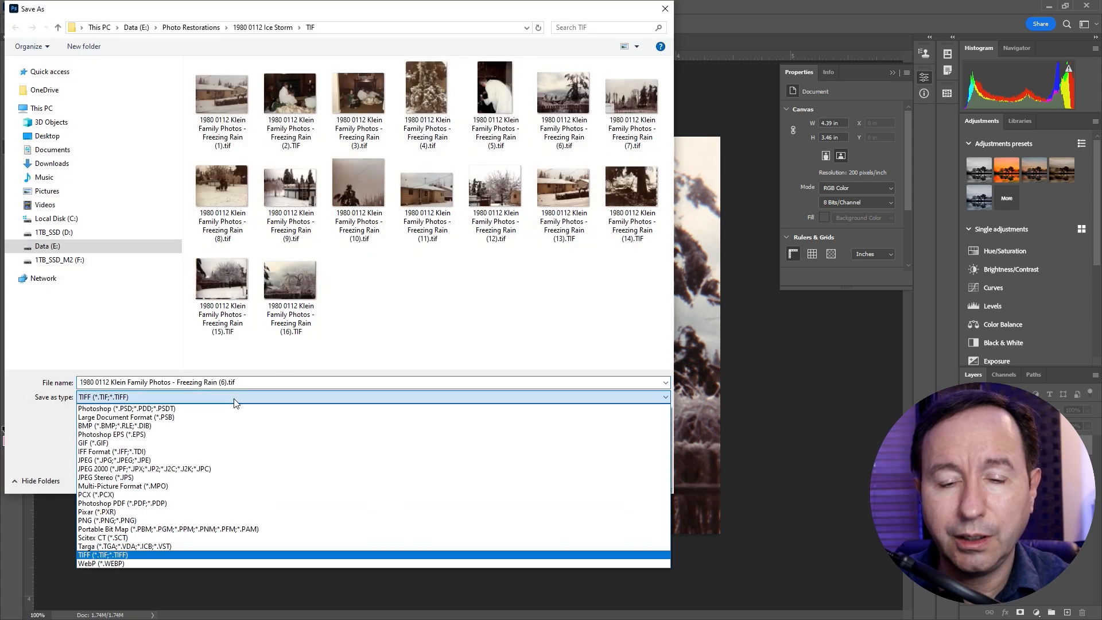
{"action": "left_click", "coordinate": [227, 409]}
{"action": "left_click", "coordinate": [580, 479]}
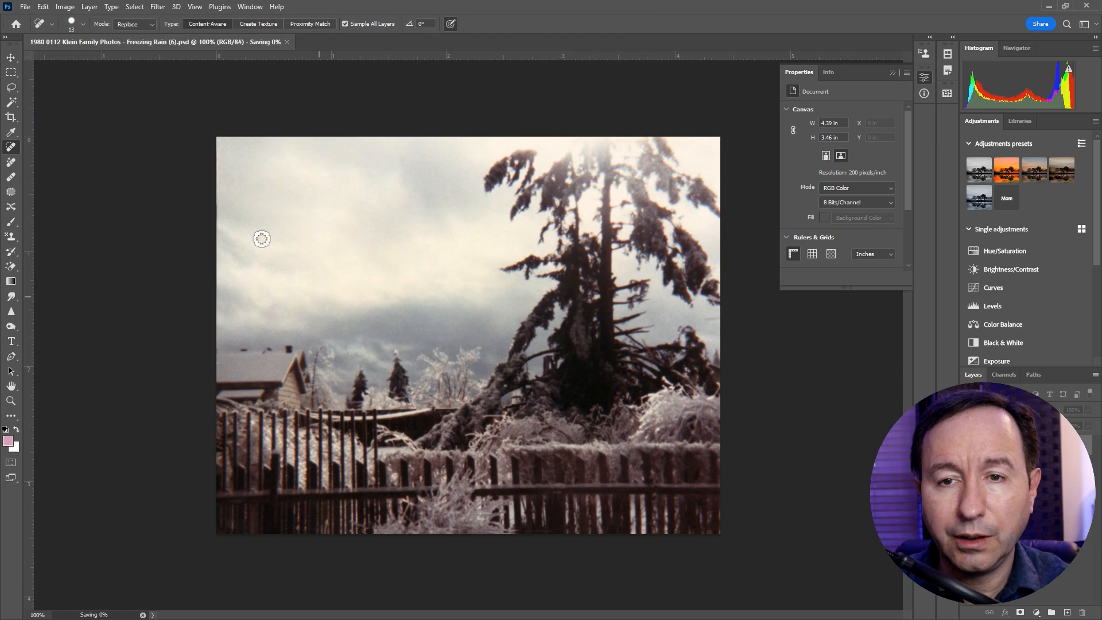
Export the retouched Freezing Rain (6) photo as a JPG into the JPG folder of 1980 0112 Ice Storm.
{"action": "left_click", "coordinate": [25, 8]}
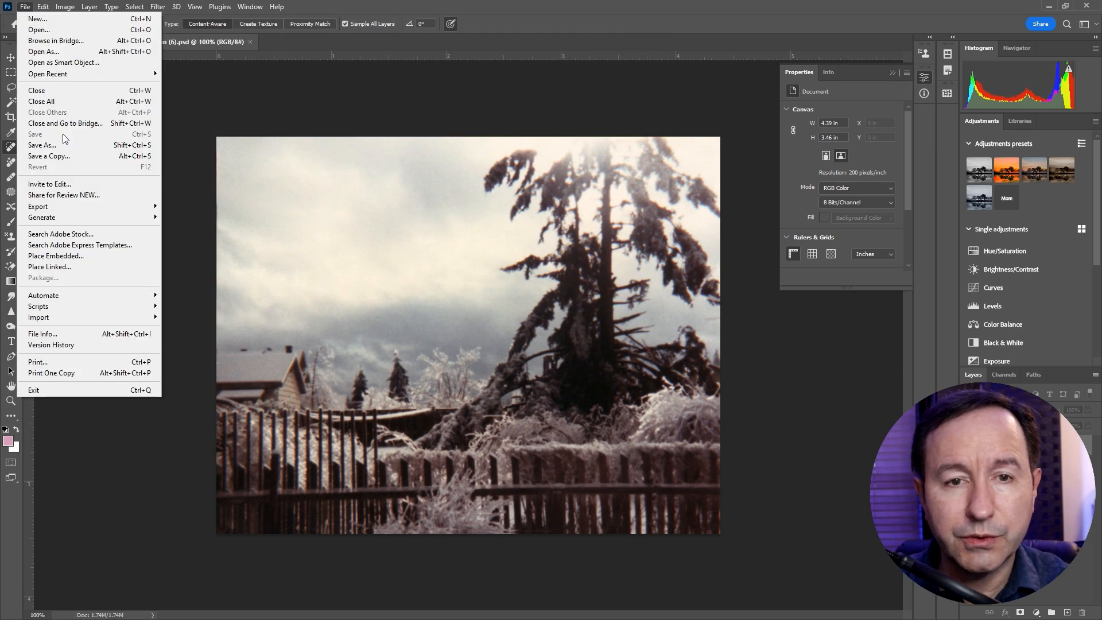
{"action": "left_click", "coordinate": [211, 216]}
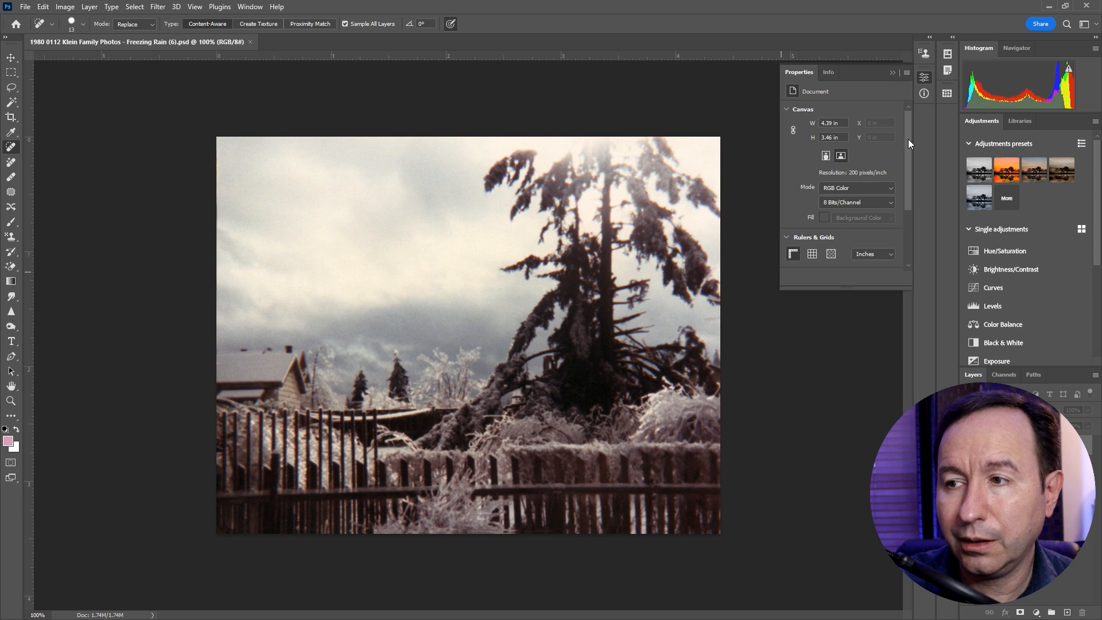
{"action": "key", "text": "ctrl+alt+shift+w"}
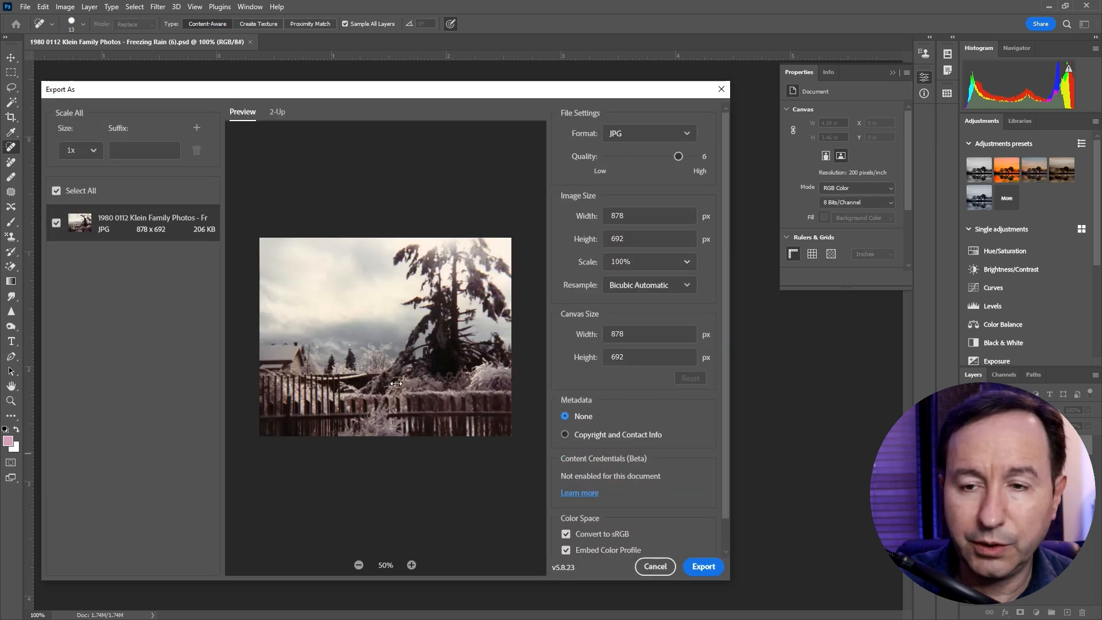
{"action": "left_click", "coordinate": [703, 566]}
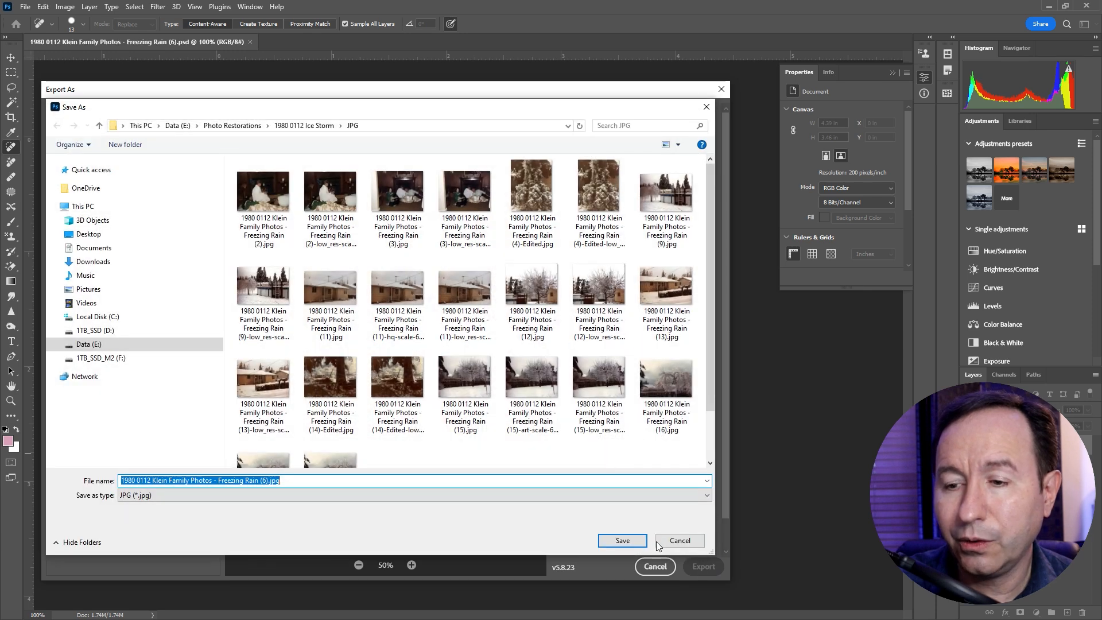
{"action": "left_click", "coordinate": [619, 541]}
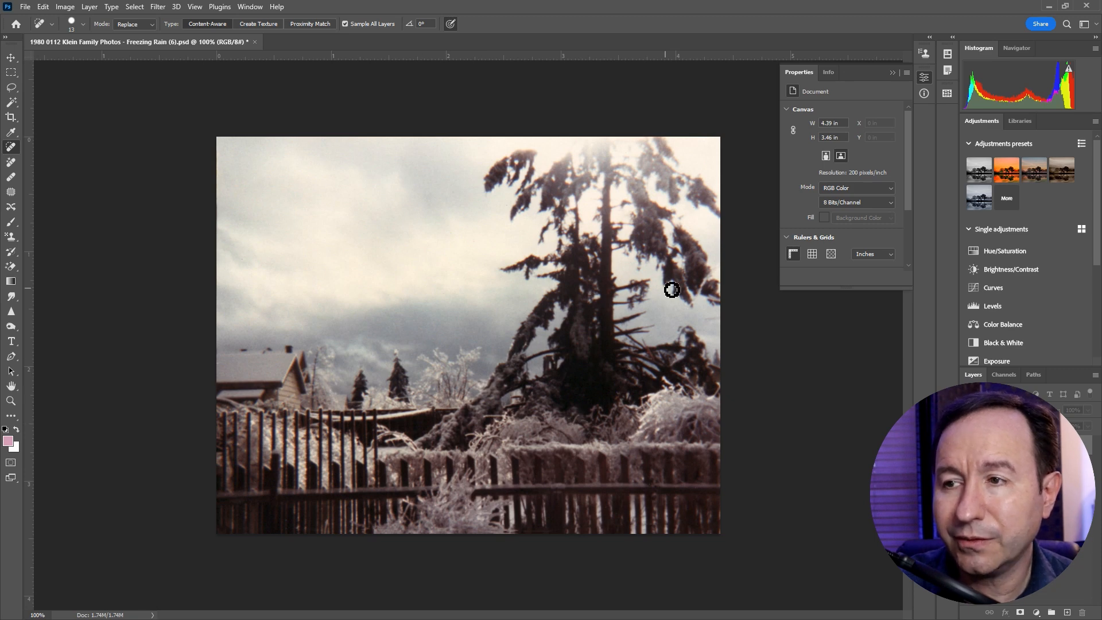
Try Auto Tone on the photo, compare it with the unadjusted version by undoing and reapplying it, and undo it.
{"action": "left_click", "coordinate": [62, 7]}
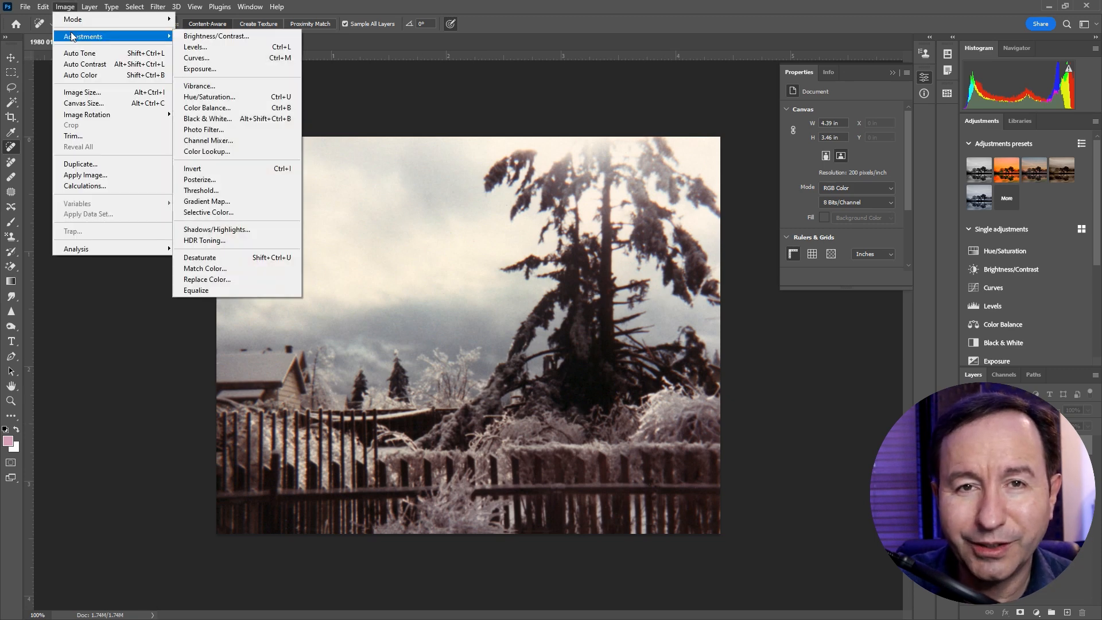
{"action": "left_click", "coordinate": [79, 51]}
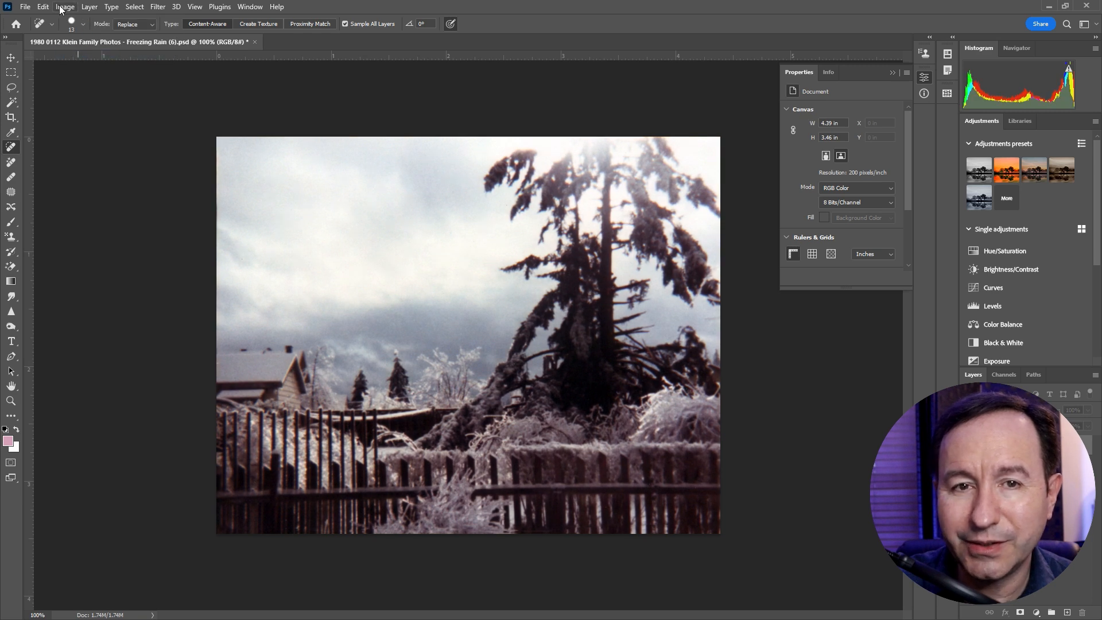
{"action": "key", "text": "ctrl+z"}
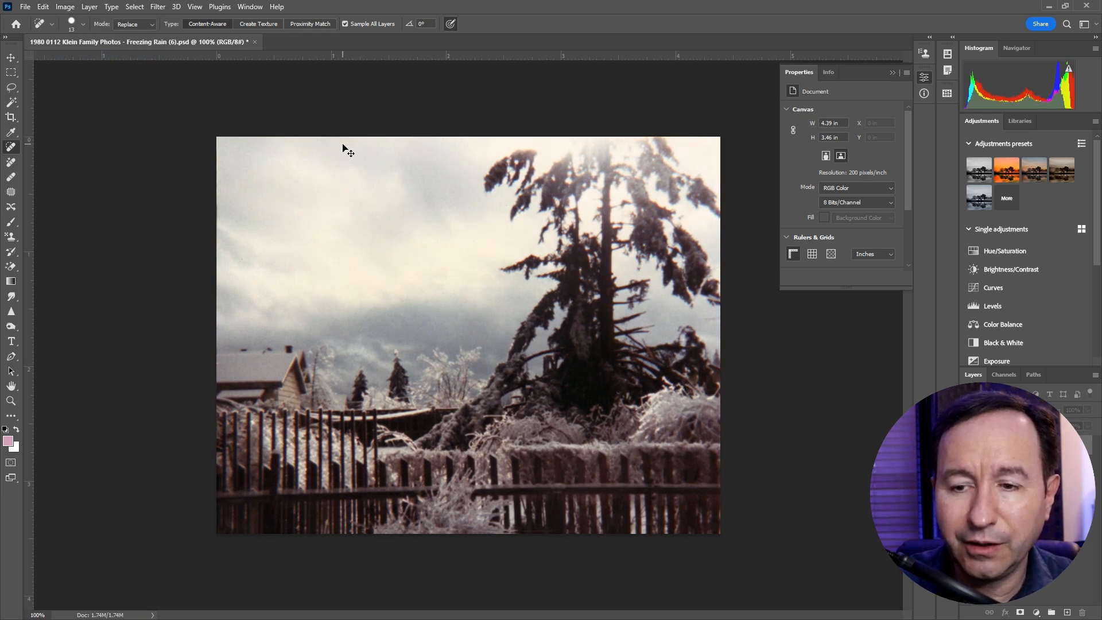
{"action": "key", "text": "ctrl+shift+z"}
{"action": "key", "text": "ctrl+z"}
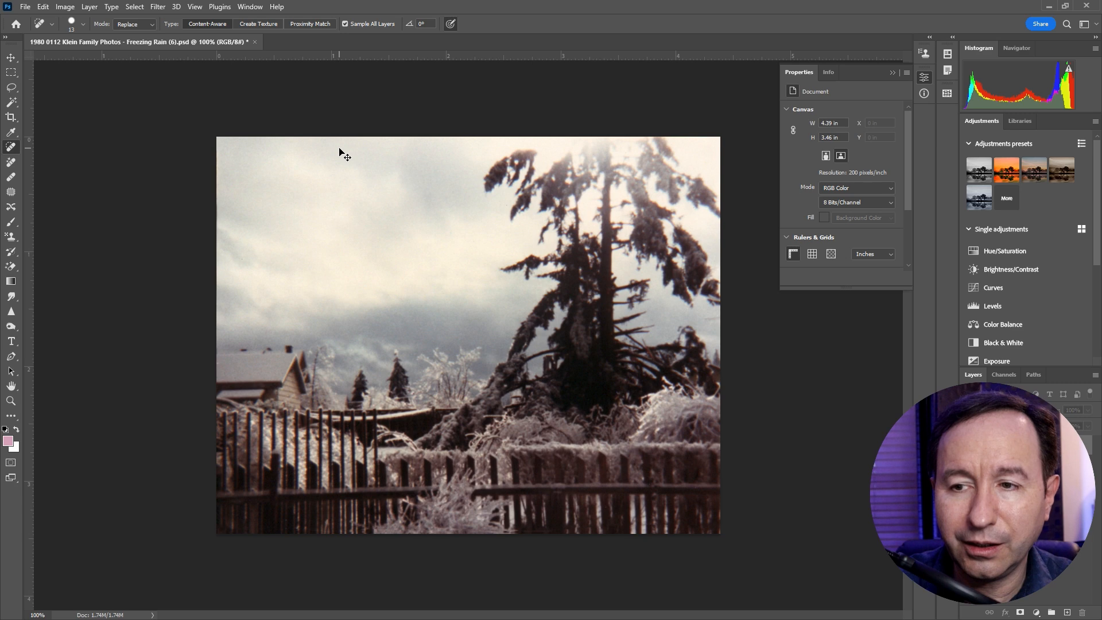
{"action": "left_click", "coordinate": [25, 6]}
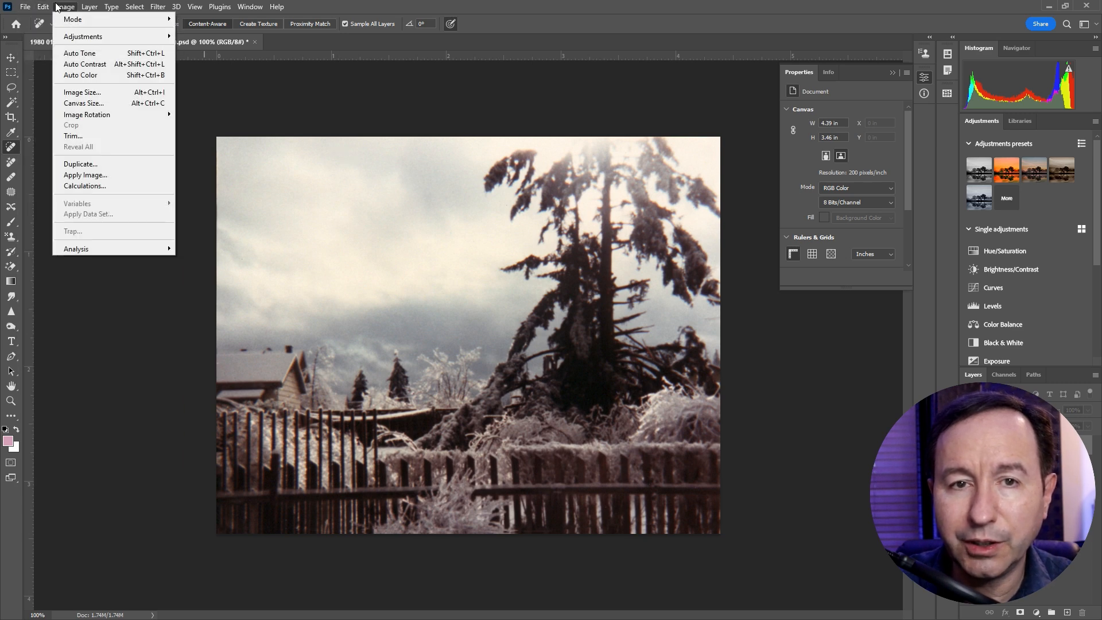
{"action": "left_click", "coordinate": [92, 54]}
{"action": "key", "text": "ctrl+z"}
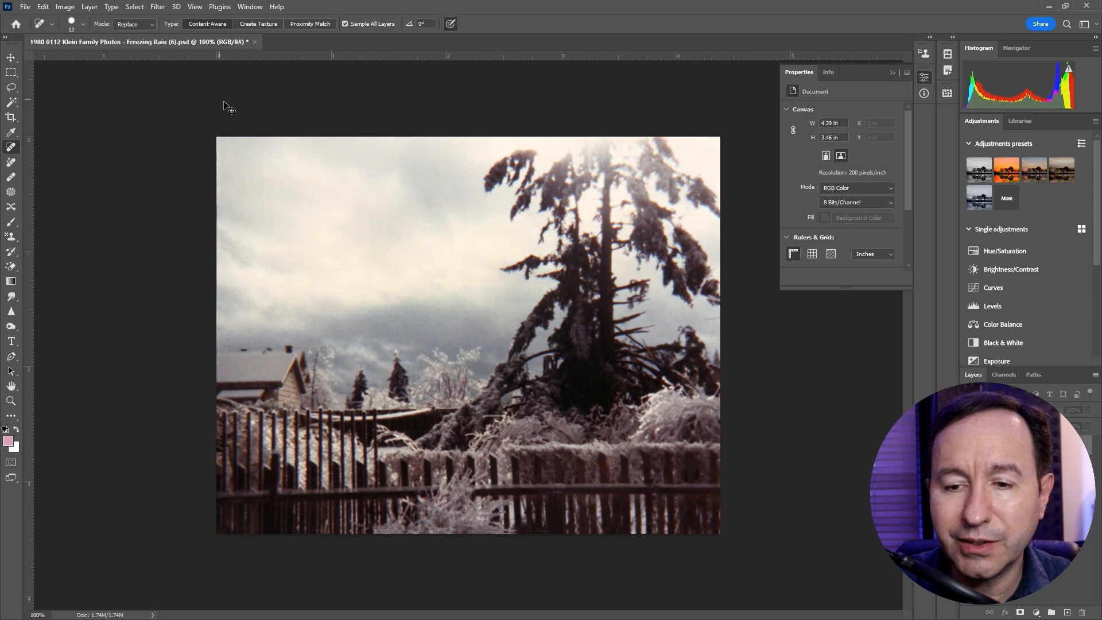
Open the Freezing Rain (7) TIF from the TIF folder of 1980 0112 Ice Storm in Adobe Photoshop 2023.
{"action": "left_click", "coordinate": [34, 7]}
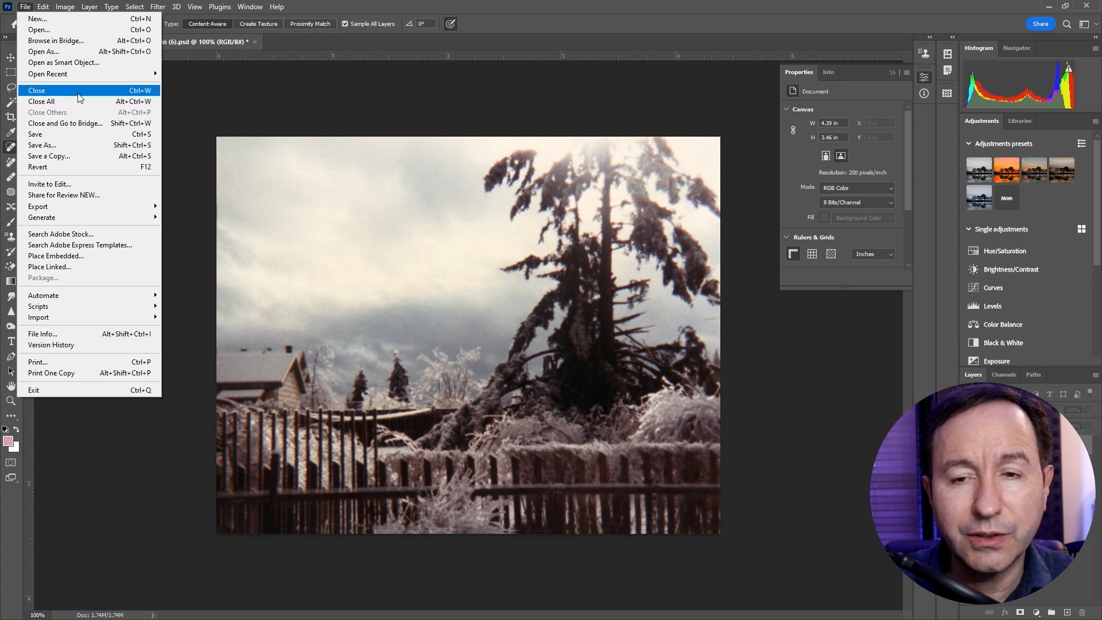
{"action": "left_click", "coordinate": [319, 99]}
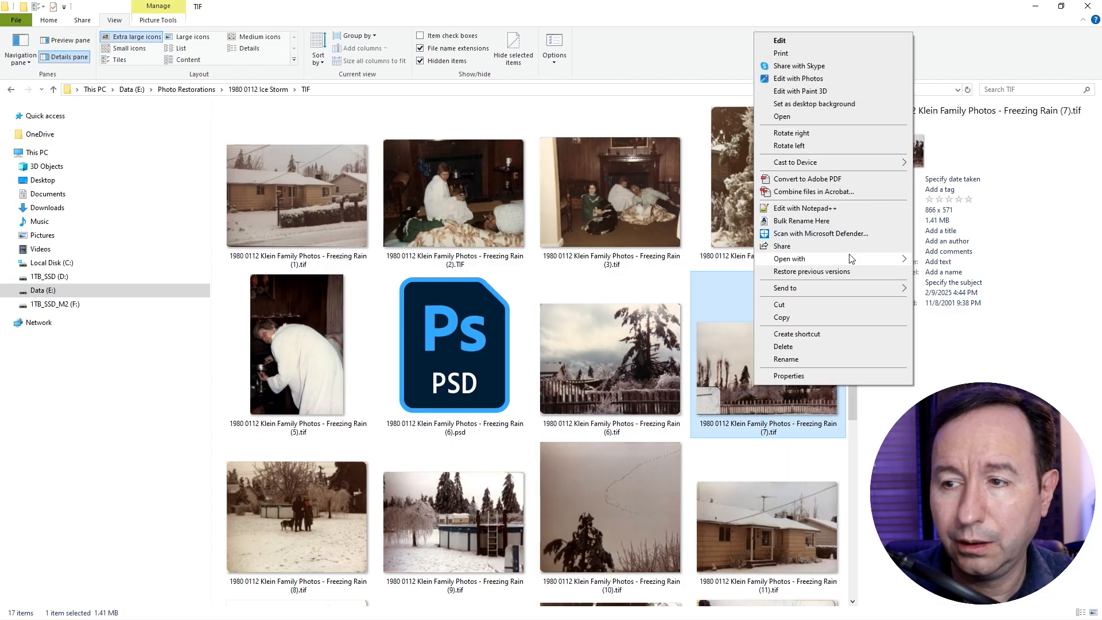
{"action": "mouse_move", "coordinate": [851, 259]}
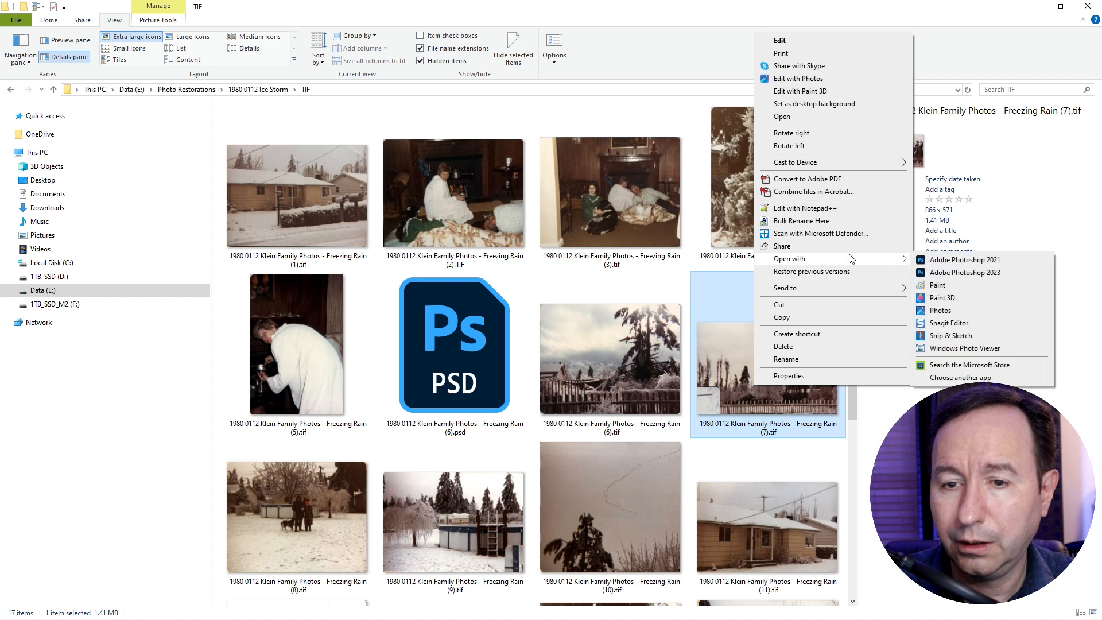
{"action": "left_click", "coordinate": [964, 272]}
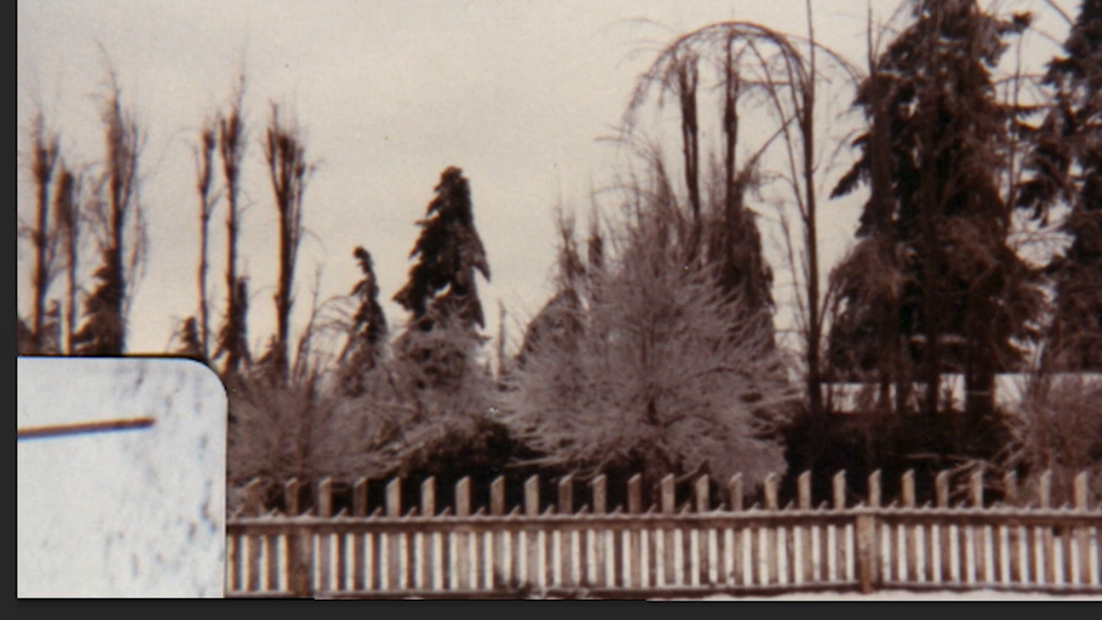
Enlarge the healing brush to 57 px and heal away the white object in the photo's lower-left corner.
{"action": "left_click", "coordinate": [82, 23]}
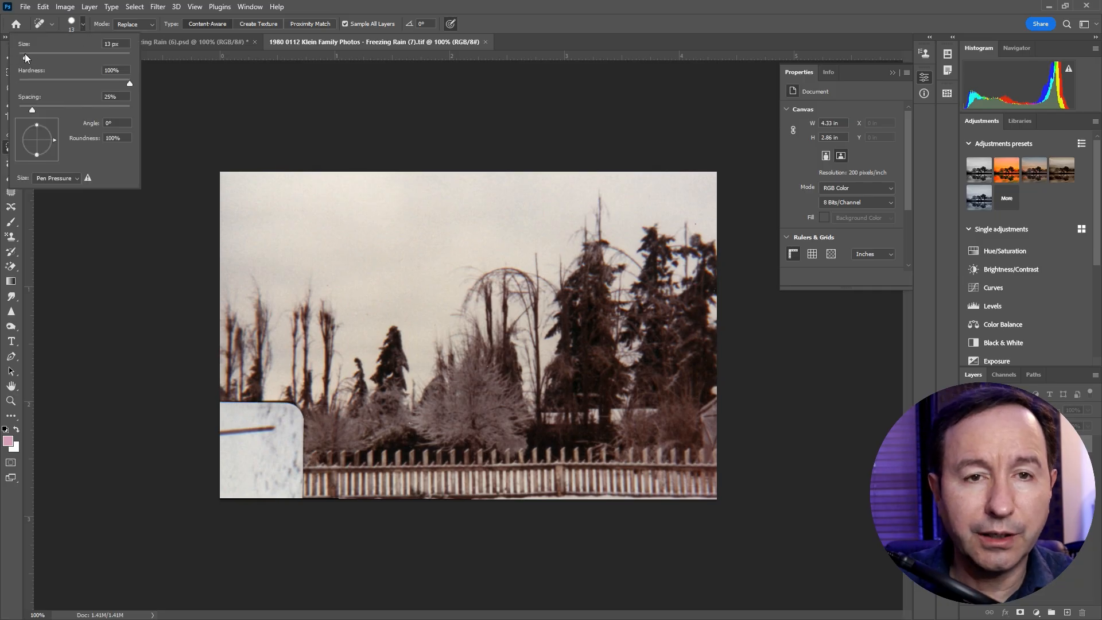
{"action": "mouse_move", "coordinate": [220, 405]}
{"action": "left_mouse_down"}
{"action": "mouse_move", "coordinate": [287, 413]}
{"action": "mouse_move", "coordinate": [285, 477]}
{"action": "left_mouse_up"}
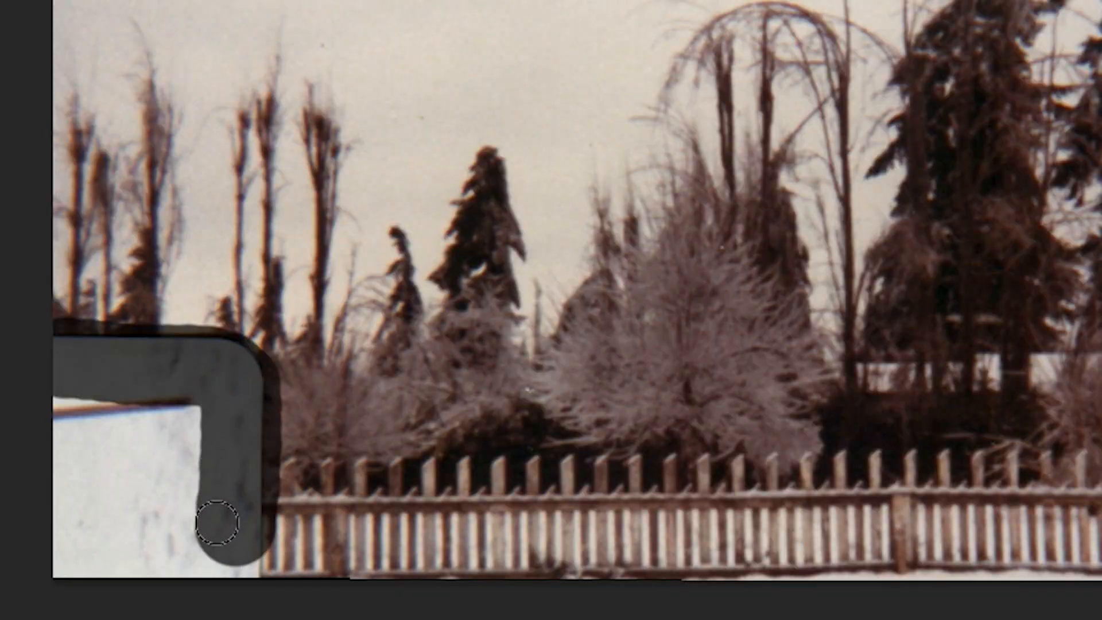
{"action": "mouse_move", "coordinate": [217, 522]}
{"action": "left_mouse_down"}
{"action": "mouse_move", "coordinate": [58, 541]}
{"action": "mouse_move", "coordinate": [64, 397]}
{"action": "mouse_move", "coordinate": [151, 403]}
{"action": "mouse_move", "coordinate": [158, 475]}
{"action": "mouse_move", "coordinate": [98, 486]}
{"action": "mouse_move", "coordinate": [123, 438]}
{"action": "left_mouse_up"}
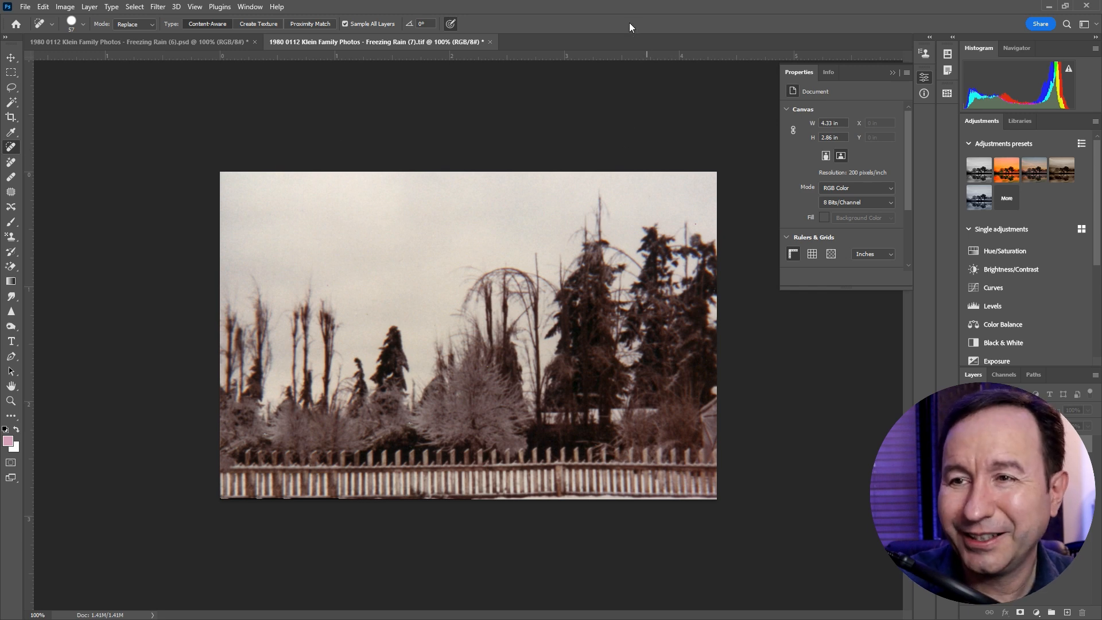
Brush over the uneven strip along the photo's bottom-left edge below the fence with the 57 px healing brush.
{"action": "key", "text": "ctrl+plus"}
{"action": "left_click_drag", "start_coordinate": [631, 615], "coordinate": [517, 617]}
{"action": "scroll", "coordinate": [906, 393], "scroll_direction": "down", "scroll_amount": 5}
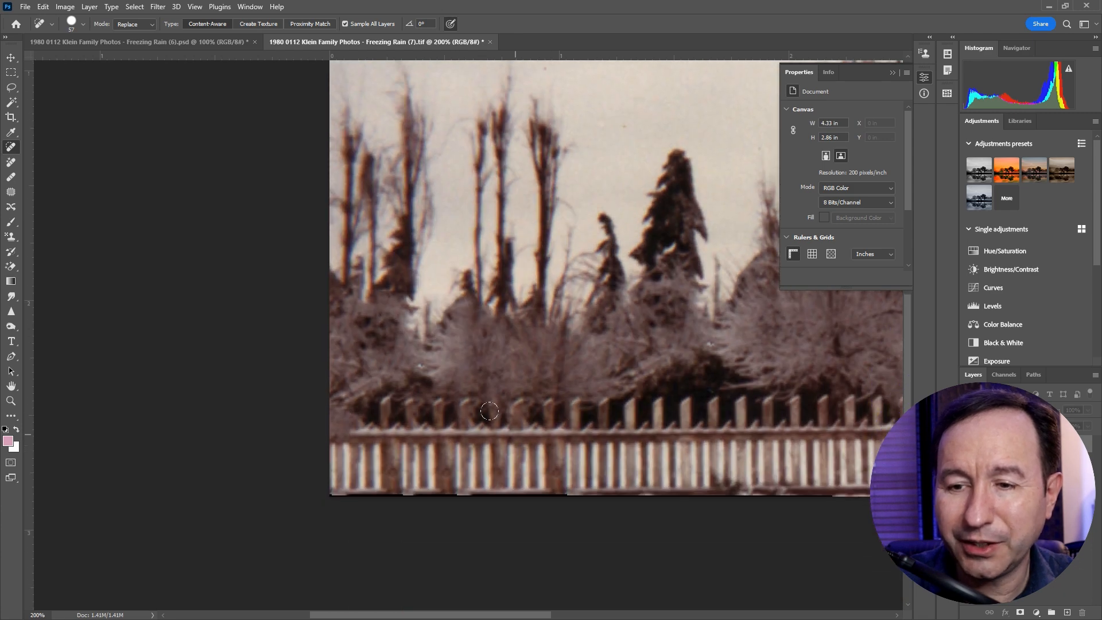
{"action": "left_click_drag", "start_coordinate": [333, 495], "coordinate": [439, 495]}
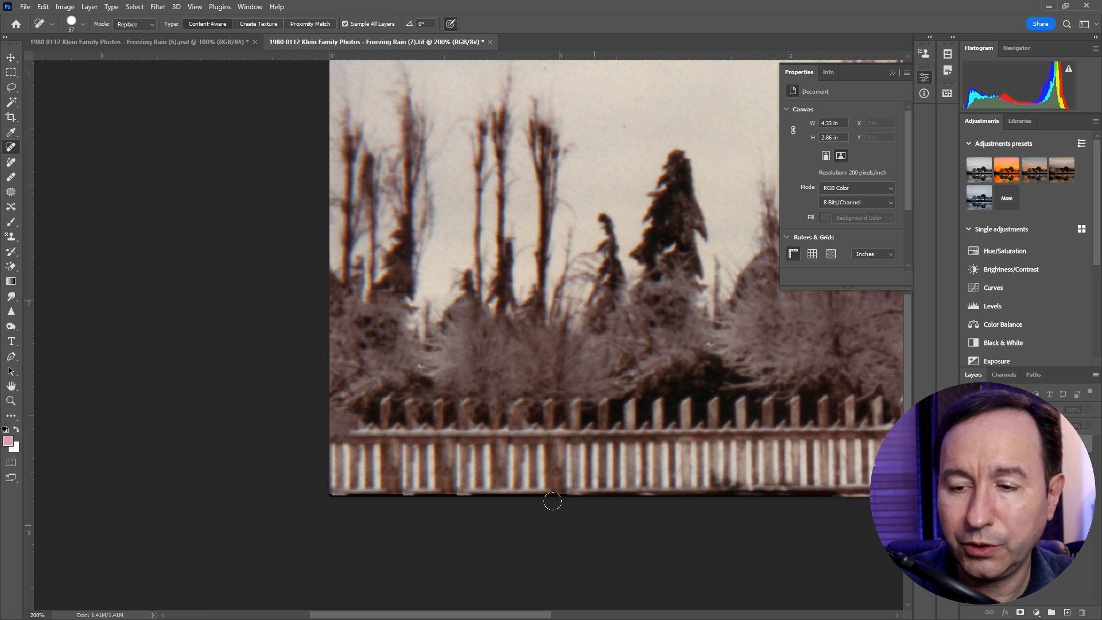
{"action": "left_click_drag", "start_coordinate": [356, 498], "coordinate": [293, 502]}
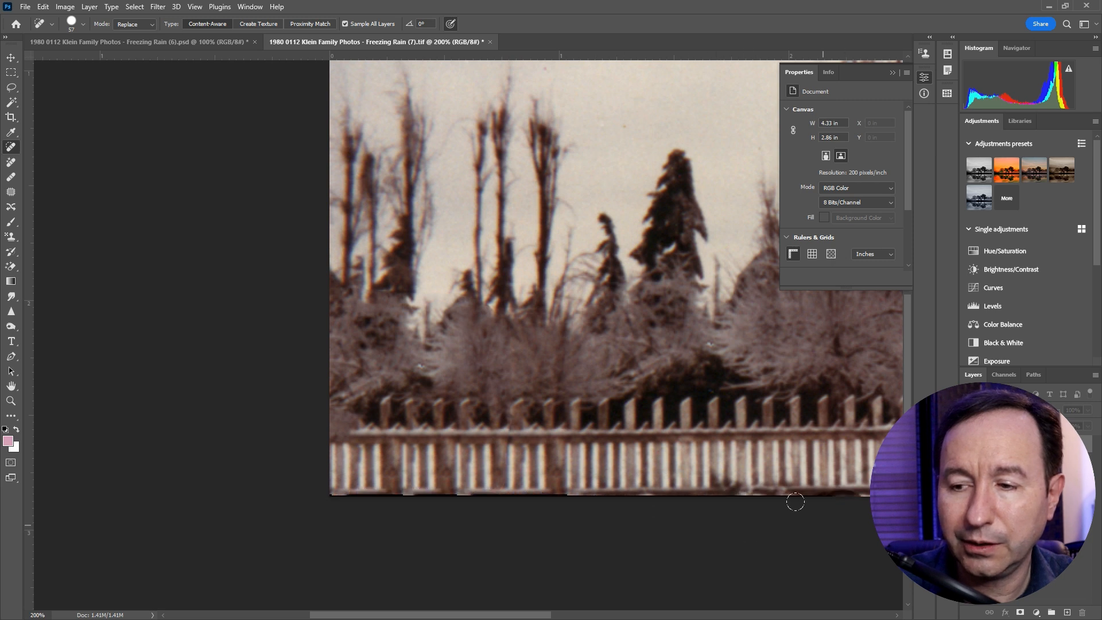
Reduce the healing brush to 14 px and heal the remaining dark marks along the bottom-left edge beneath the fence.
{"action": "left_click", "coordinate": [84, 23]}
{"action": "left_click_drag", "start_coordinate": [44, 56], "coordinate": [29, 57]}
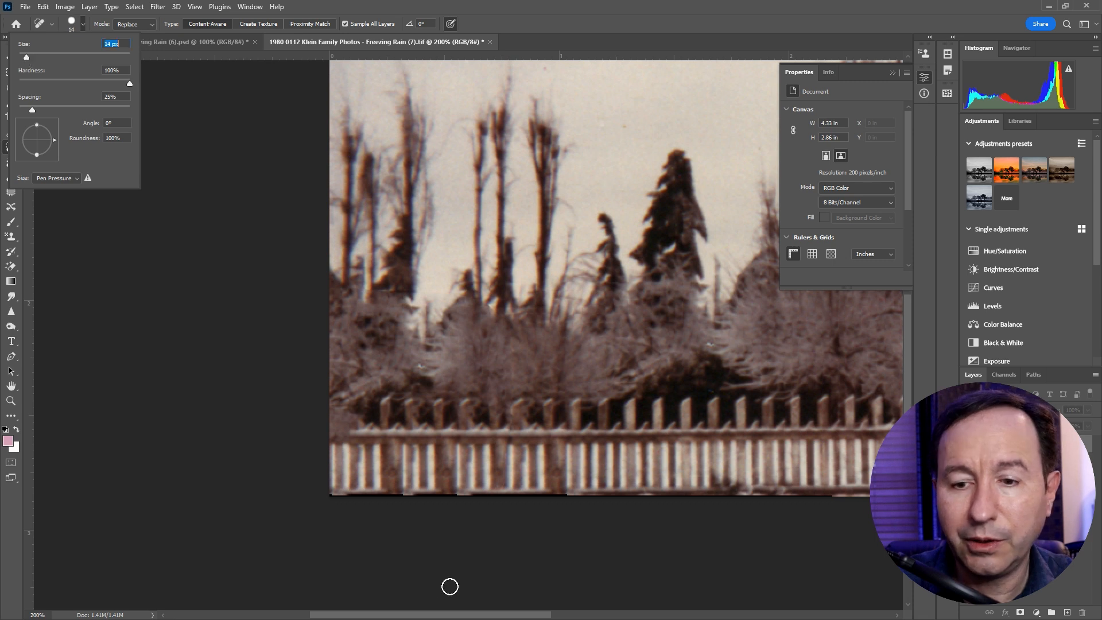
{"action": "key", "text": "Return"}
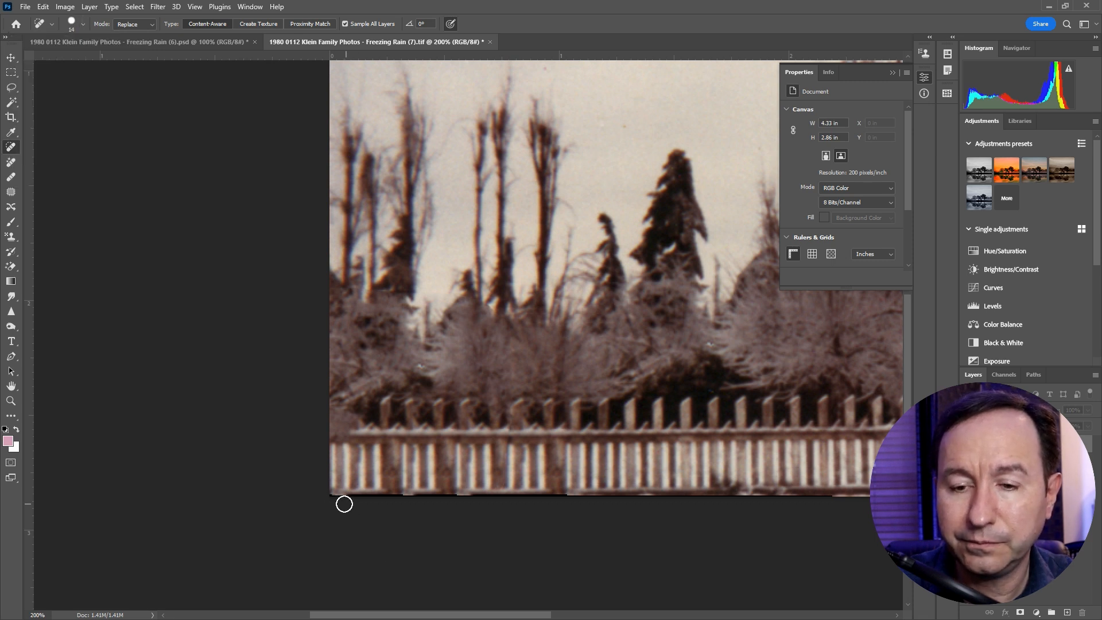
{"action": "left_click_drag", "start_coordinate": [410, 503], "coordinate": [315, 507]}
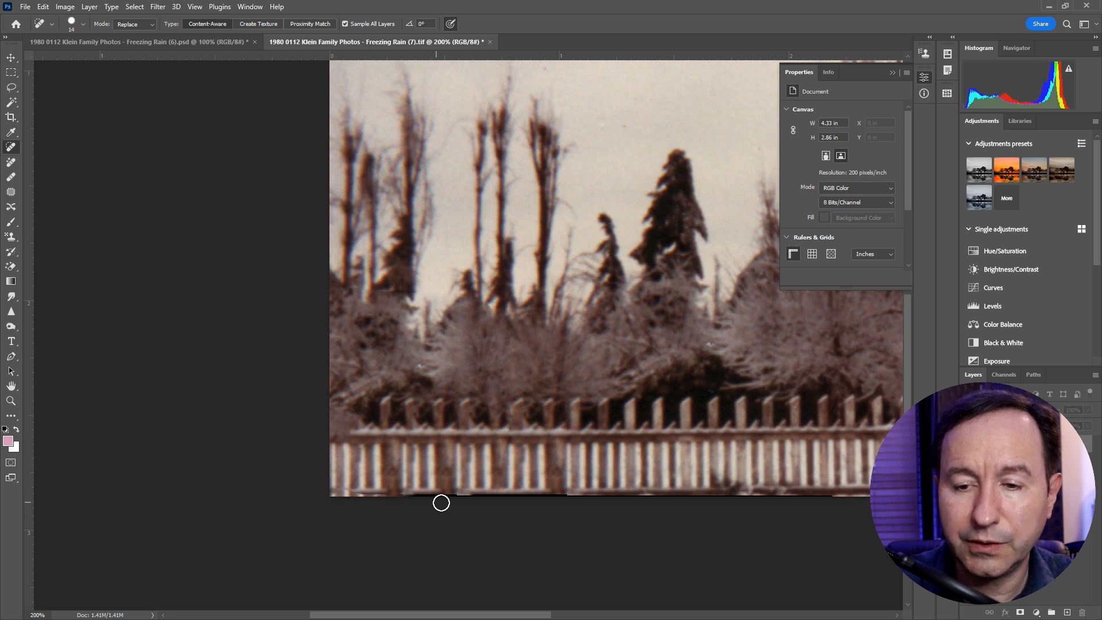
{"action": "left_click_drag", "start_coordinate": [469, 503], "coordinate": [455, 505]}
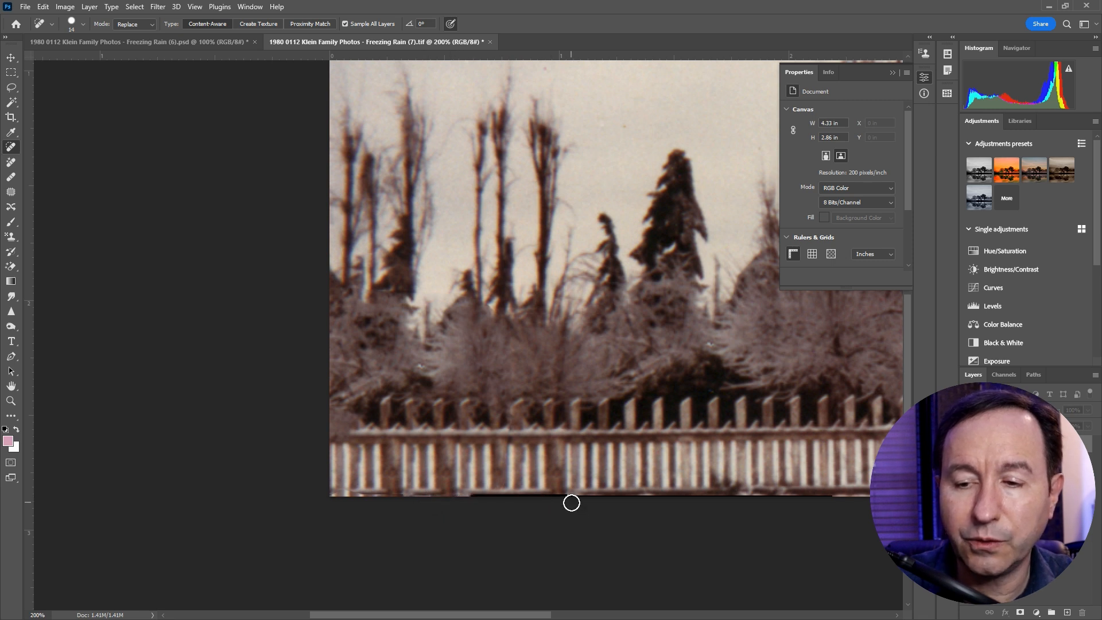
{"action": "left_click_drag", "start_coordinate": [494, 502], "coordinate": [577, 504]}
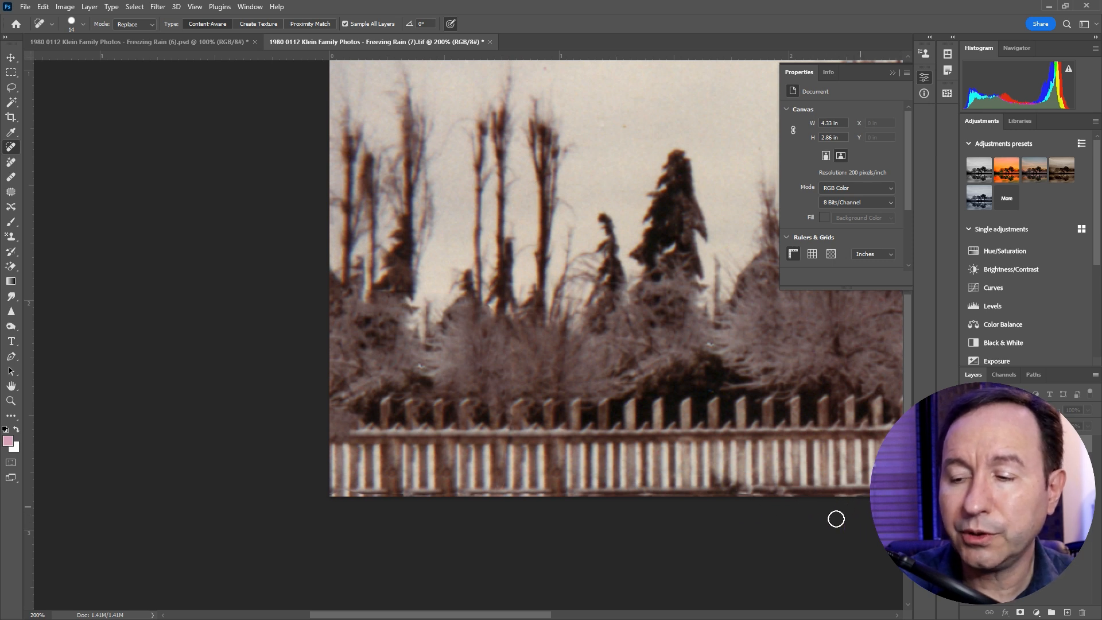
Reduce the healing brush to 10 px and heal the dark speck in the sky above the right-hand treetops.
{"action": "left_click_drag", "start_coordinate": [521, 617], "coordinate": [613, 615]}
{"action": "left_click_drag", "start_coordinate": [540, 616], "coordinate": [650, 615]}
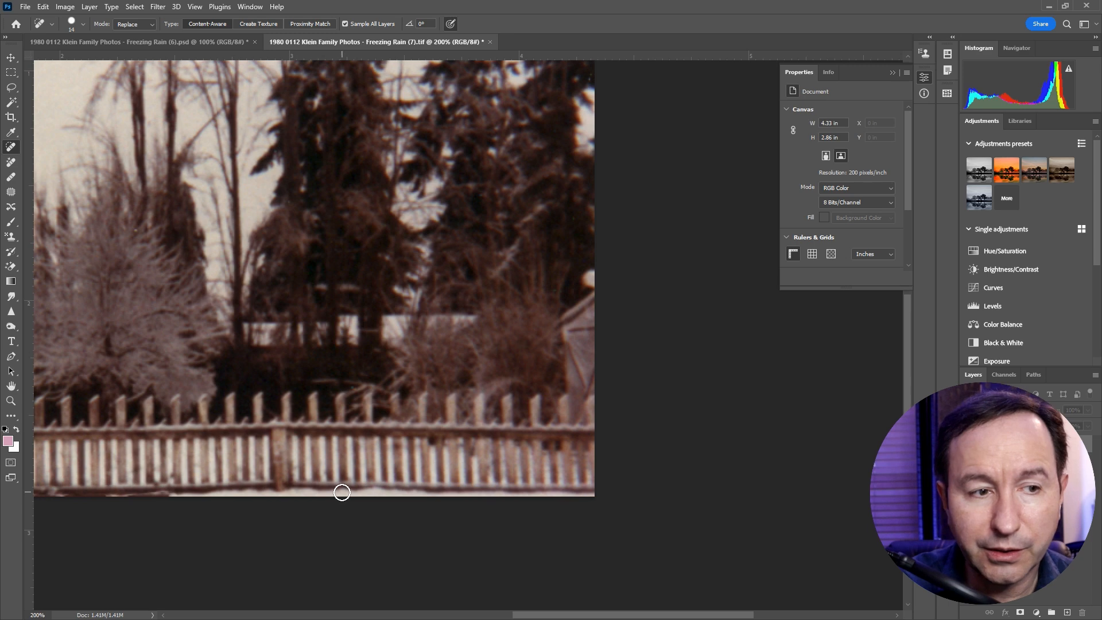
{"action": "scroll", "coordinate": [396, 491], "scroll_direction": "up", "scroll_amount": 2}
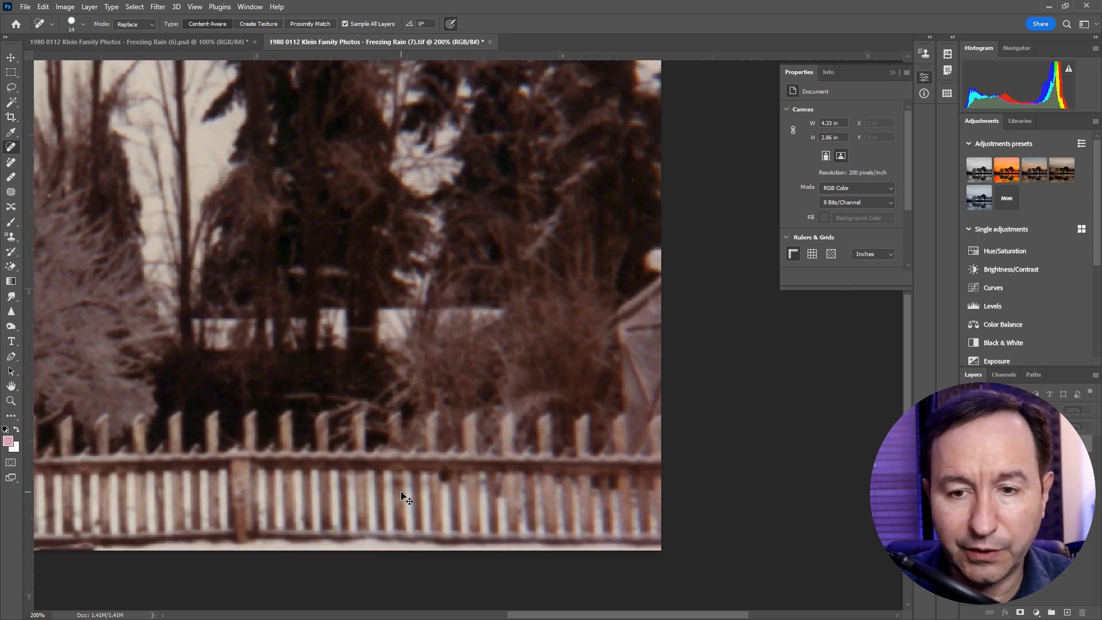
{"action": "scroll", "coordinate": [424, 500], "scroll_direction": "down", "scroll_amount": 1}
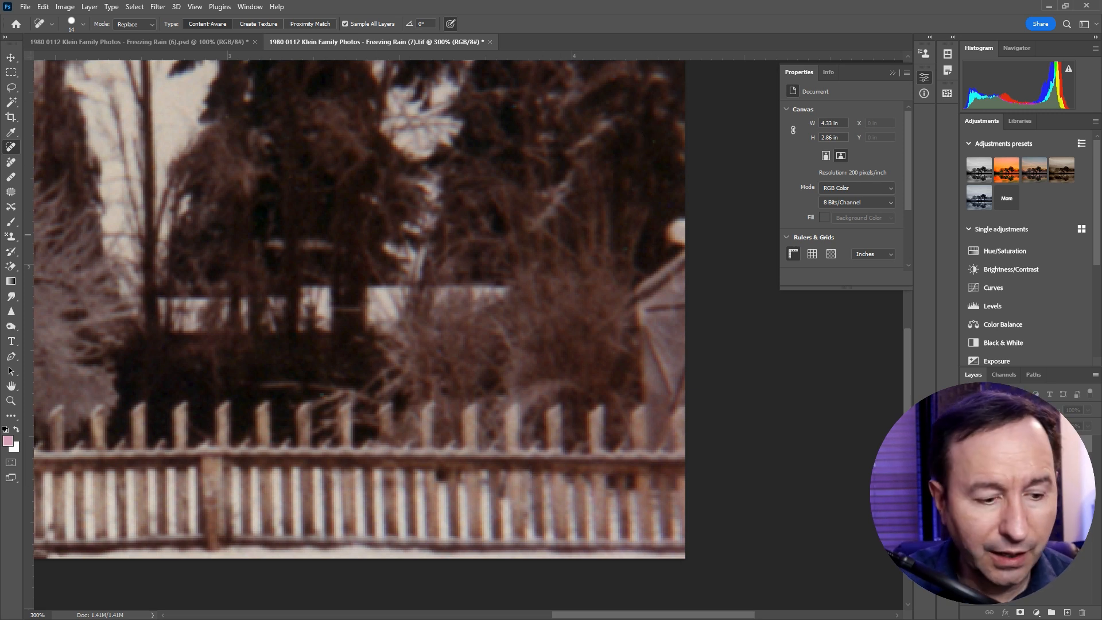
{"action": "left_click", "coordinate": [84, 24]}
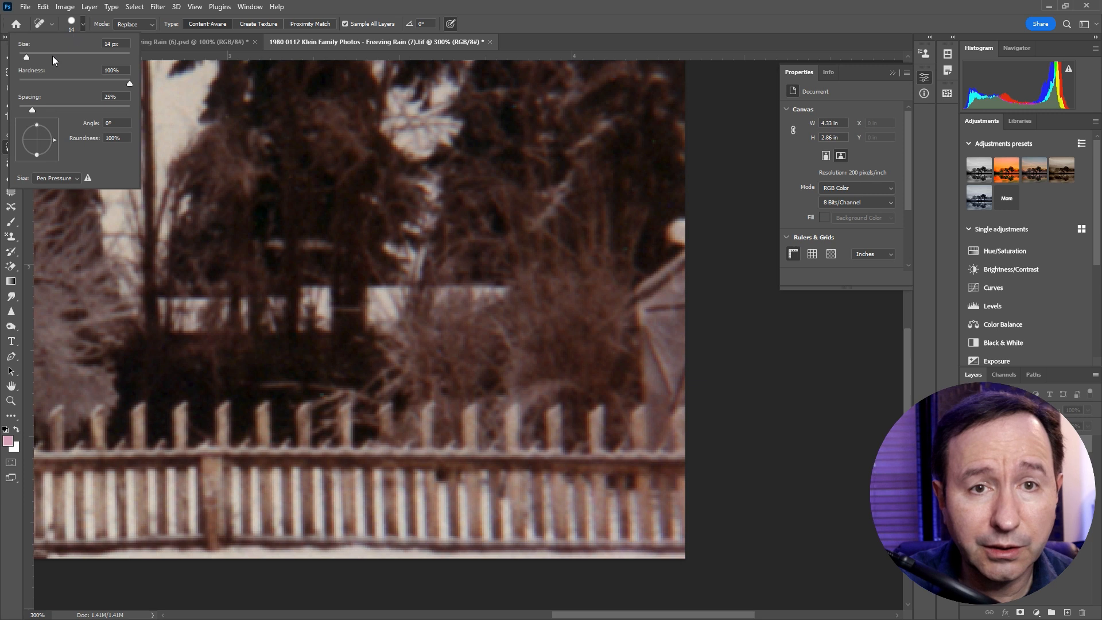
{"action": "left_click_drag", "start_coordinate": [27, 57], "coordinate": [24, 57]}
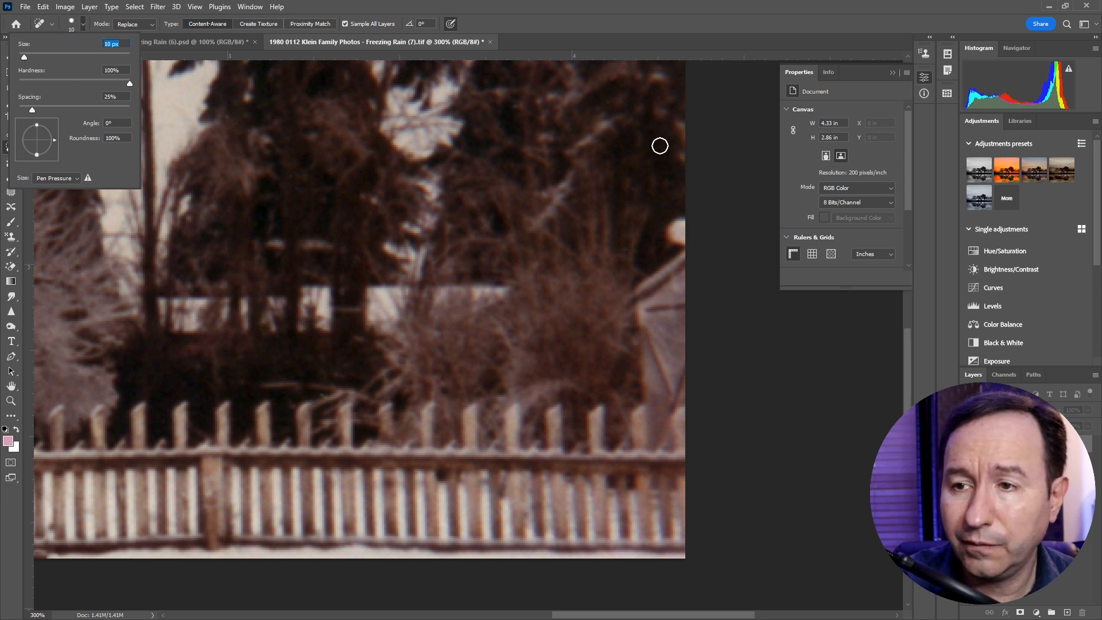
{"action": "left_click", "coordinate": [659, 145]}
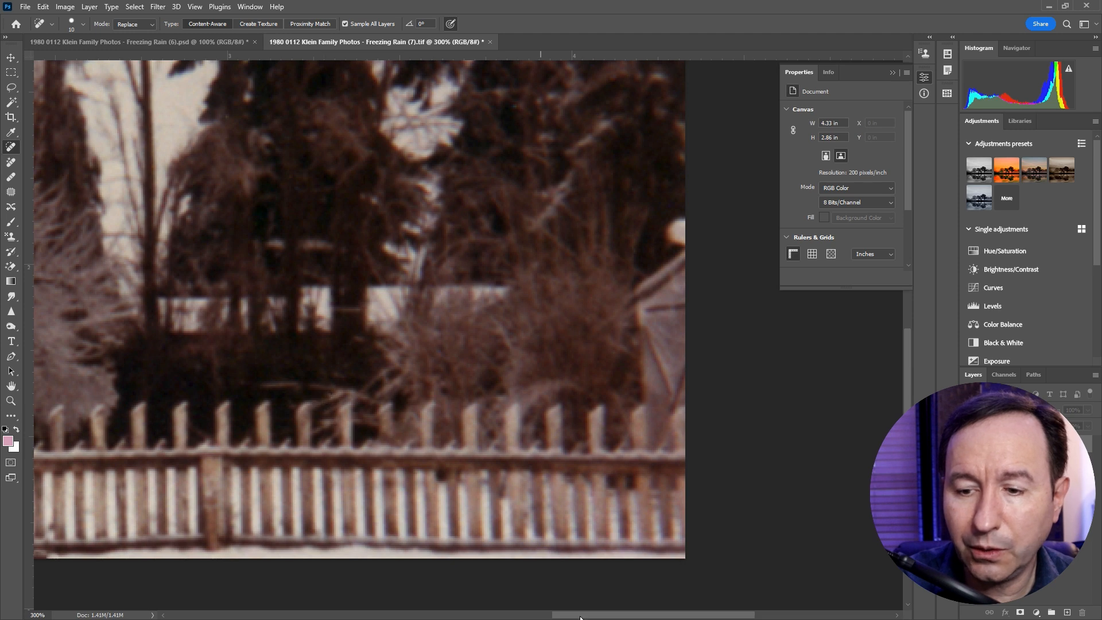
{"action": "left_click_drag", "start_coordinate": [579, 617], "coordinate": [509, 616]}
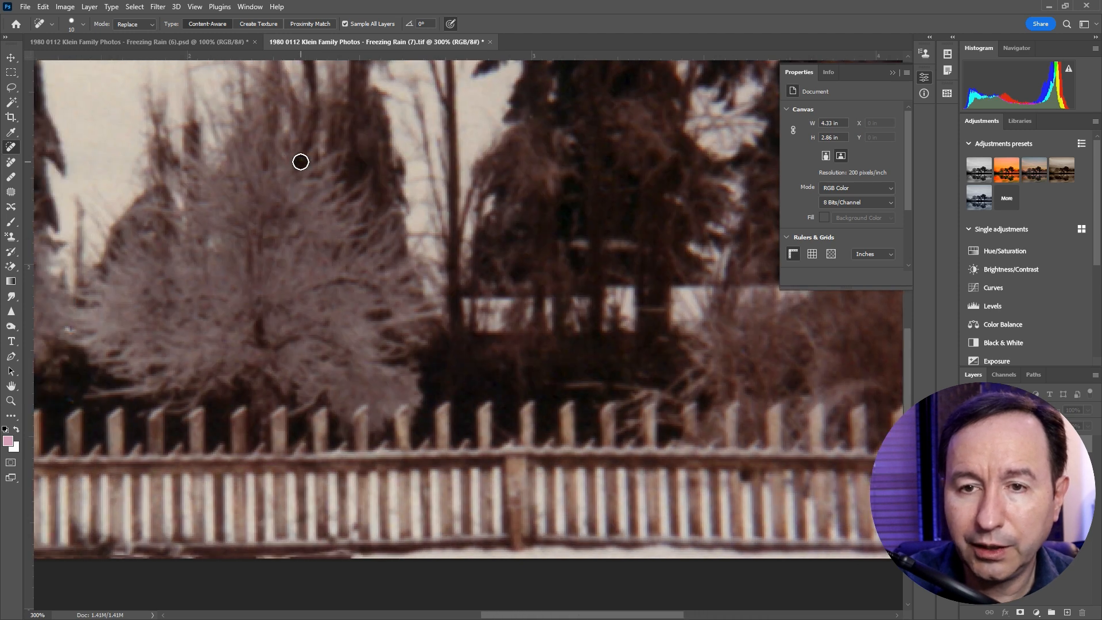
{"action": "scroll", "coordinate": [653, 393], "scroll_direction": "up", "scroll_amount": 5}
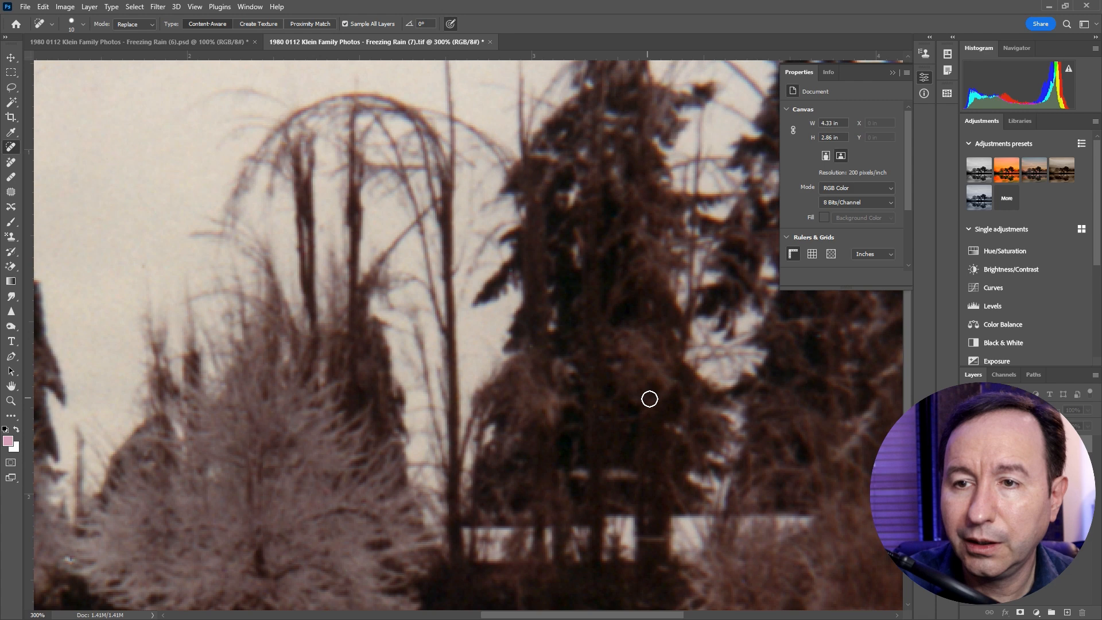
{"action": "scroll", "coordinate": [649, 399], "scroll_direction": "up", "scroll_amount": 8}
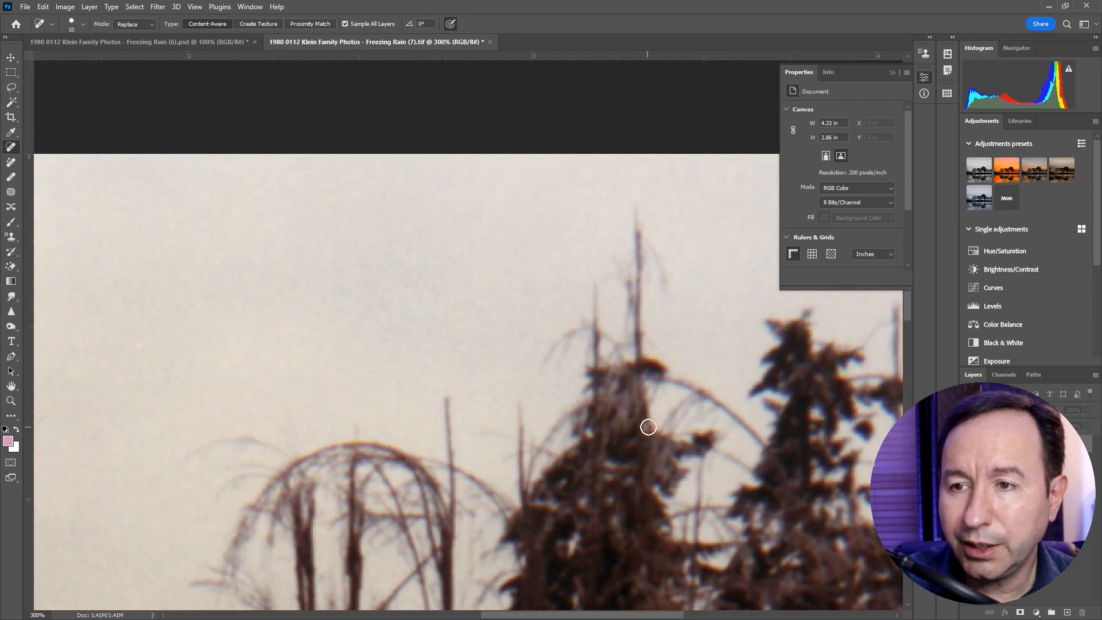
{"action": "left_click_drag", "start_coordinate": [529, 618], "coordinate": [630, 617]}
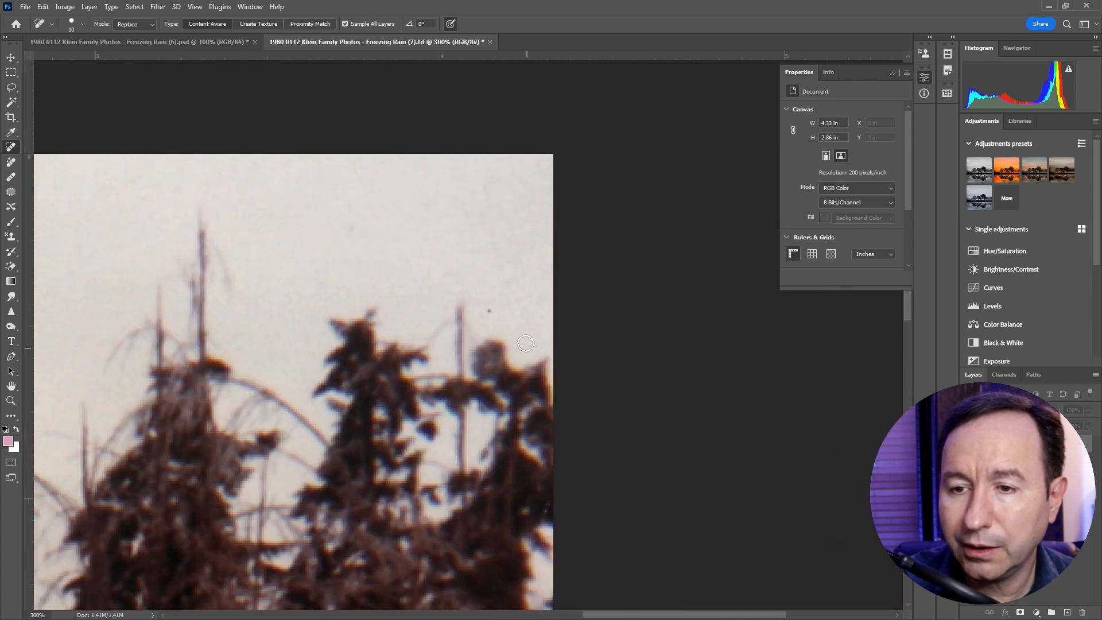
{"action": "left_click", "coordinate": [488, 311]}
Examine the trees, the fence's bottom edge and the sky across the photo for remaining specks and flaws.
{"action": "scroll", "coordinate": [585, 486], "scroll_direction": "down", "scroll_amount": 3}
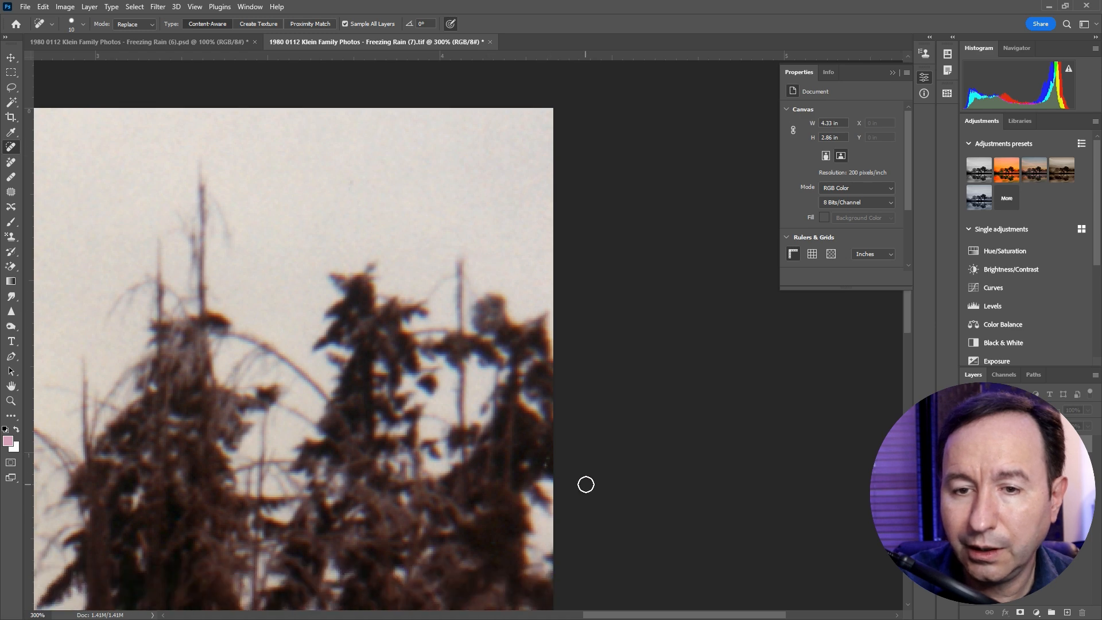
{"action": "scroll", "coordinate": [579, 401], "scroll_direction": "down", "scroll_amount": 5}
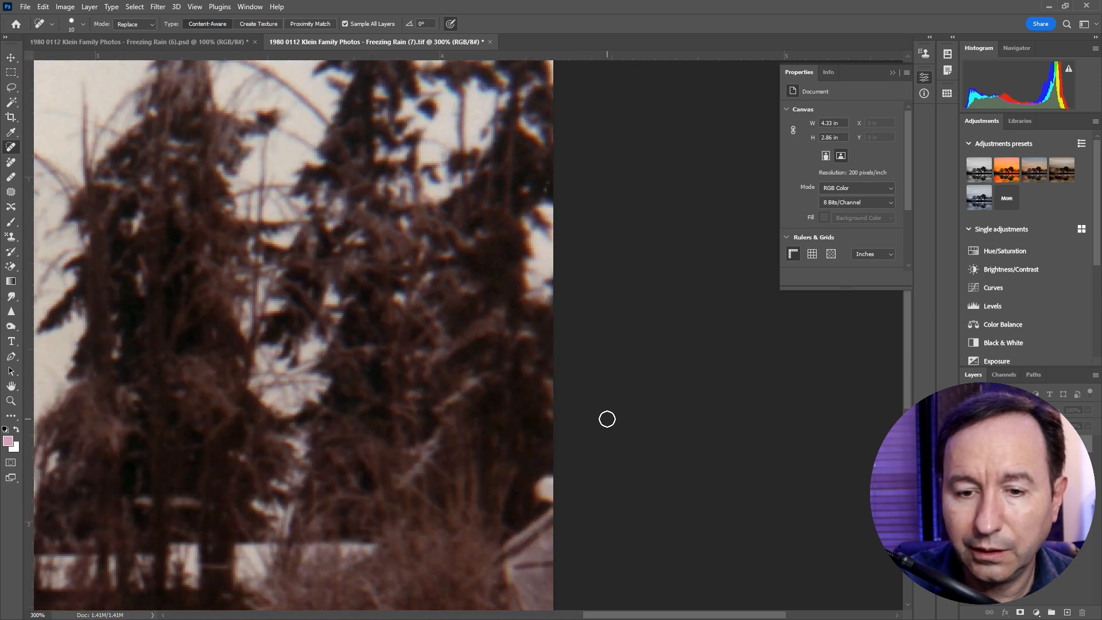
{"action": "scroll", "coordinate": [609, 414], "scroll_direction": "down", "scroll_amount": 3}
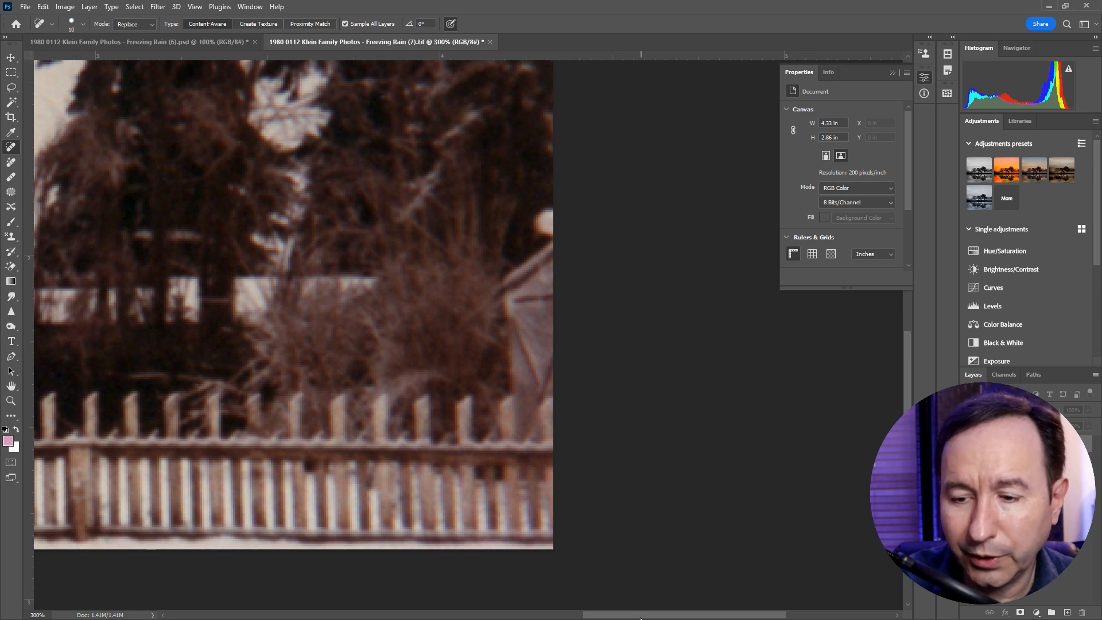
{"action": "left_click_drag", "start_coordinate": [641, 618], "coordinate": [492, 611]}
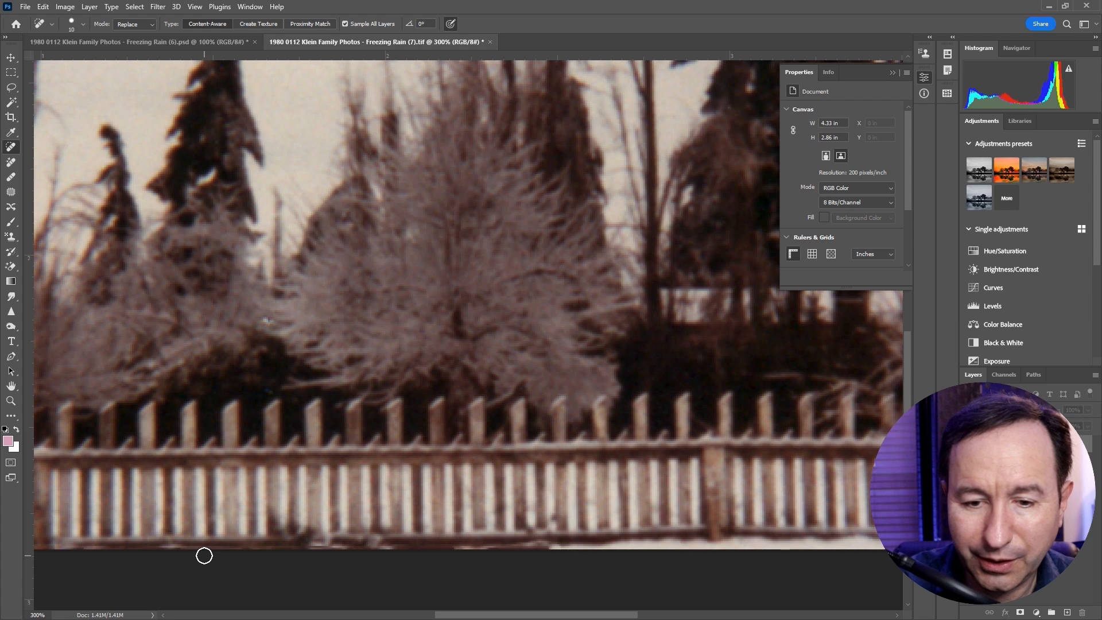
{"action": "scroll", "coordinate": [518, 546], "scroll_direction": "left", "scroll_amount": 10}
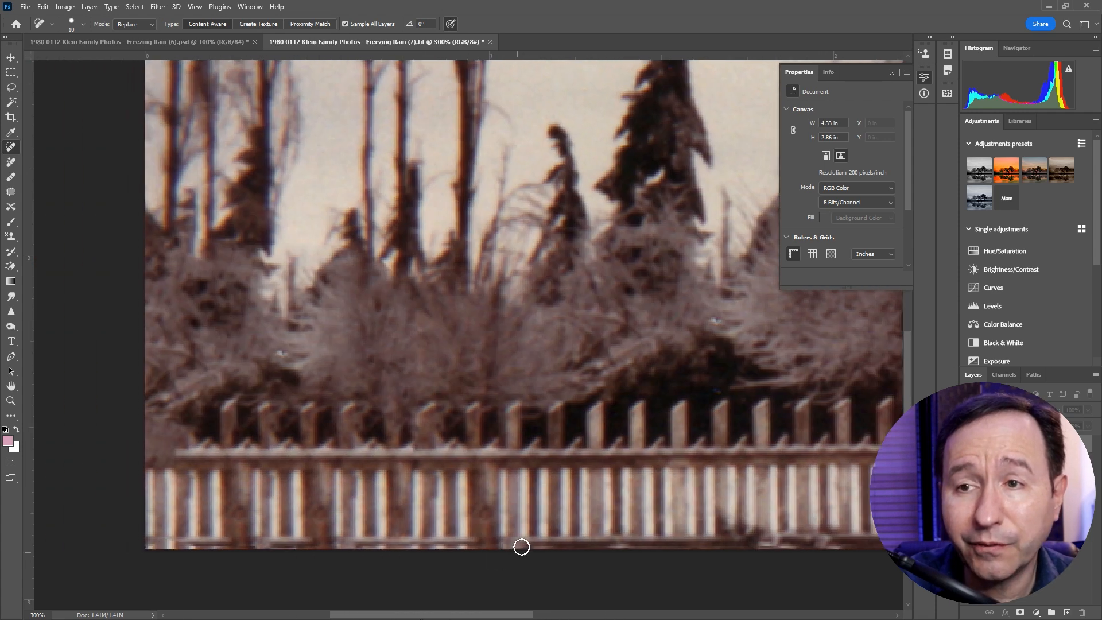
{"action": "scroll", "coordinate": [512, 536], "scroll_direction": "up", "scroll_amount": 4}
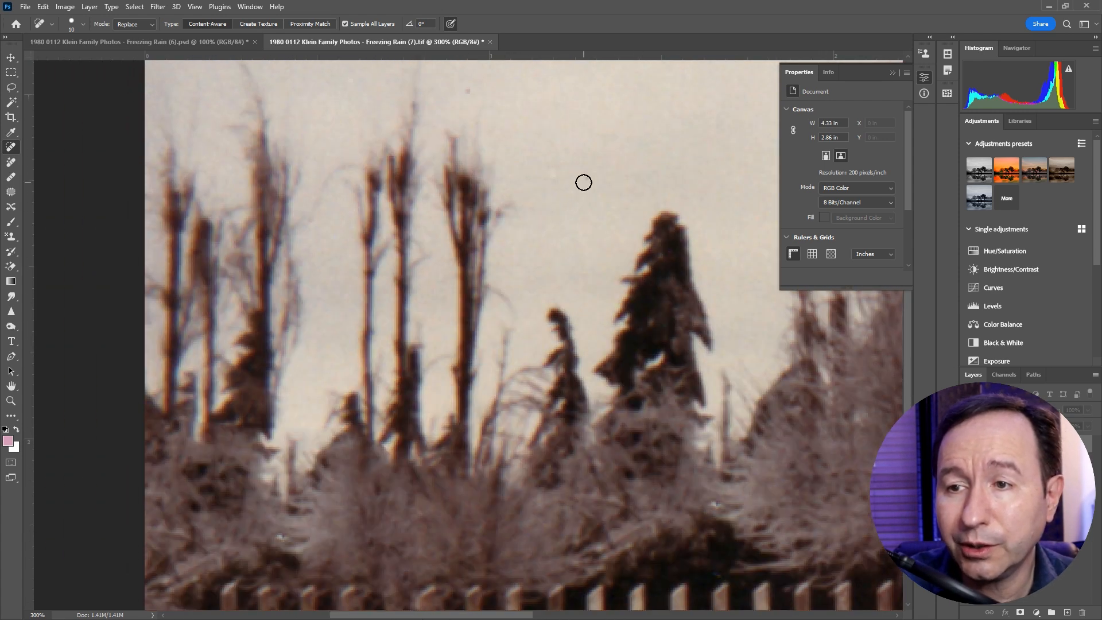
{"action": "scroll", "coordinate": [470, 104], "scroll_direction": "up", "scroll_amount": 8}
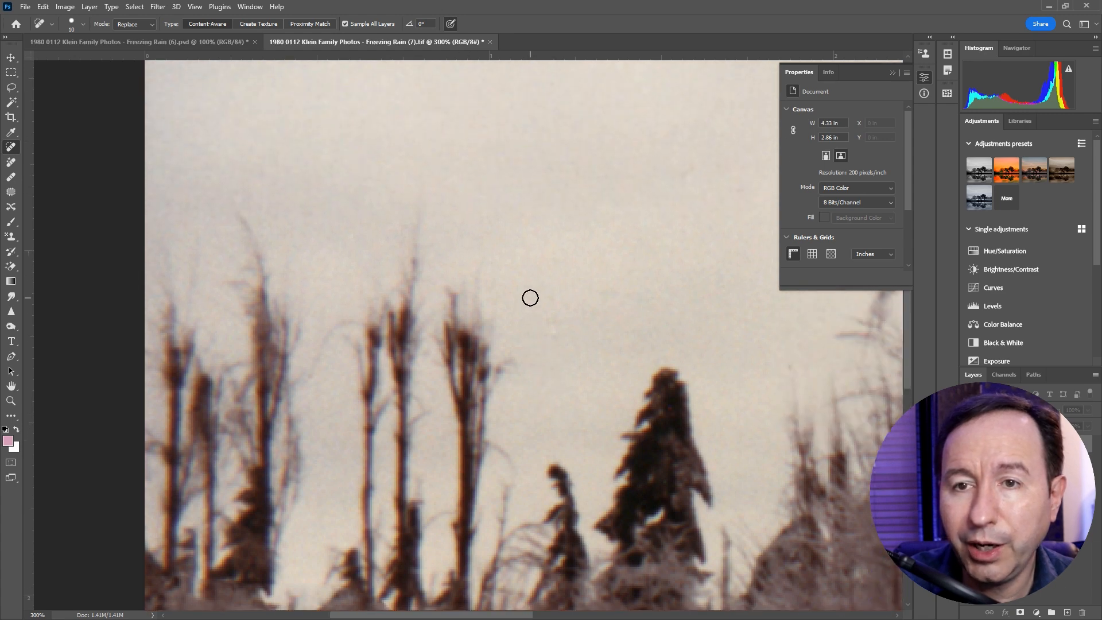
{"action": "scroll", "coordinate": [537, 310], "scroll_direction": "up", "scroll_amount": 4}
{"action": "scroll", "coordinate": [540, 321], "scroll_direction": "down", "scroll_amount": 6}
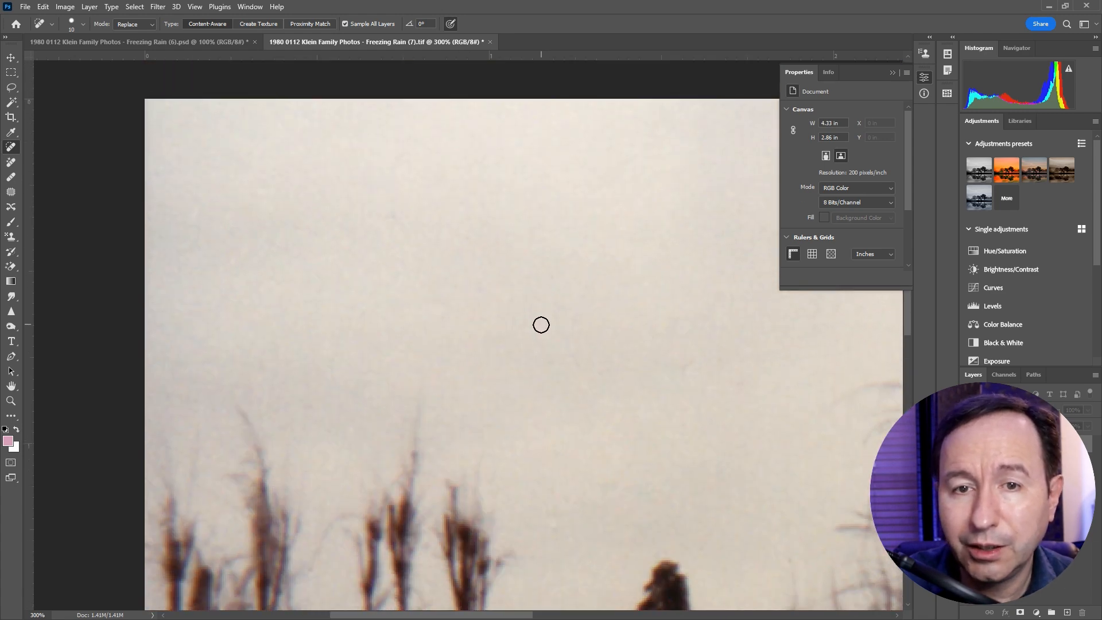
{"action": "scroll", "coordinate": [511, 311], "scroll_direction": "down", "scroll_amount": 10}
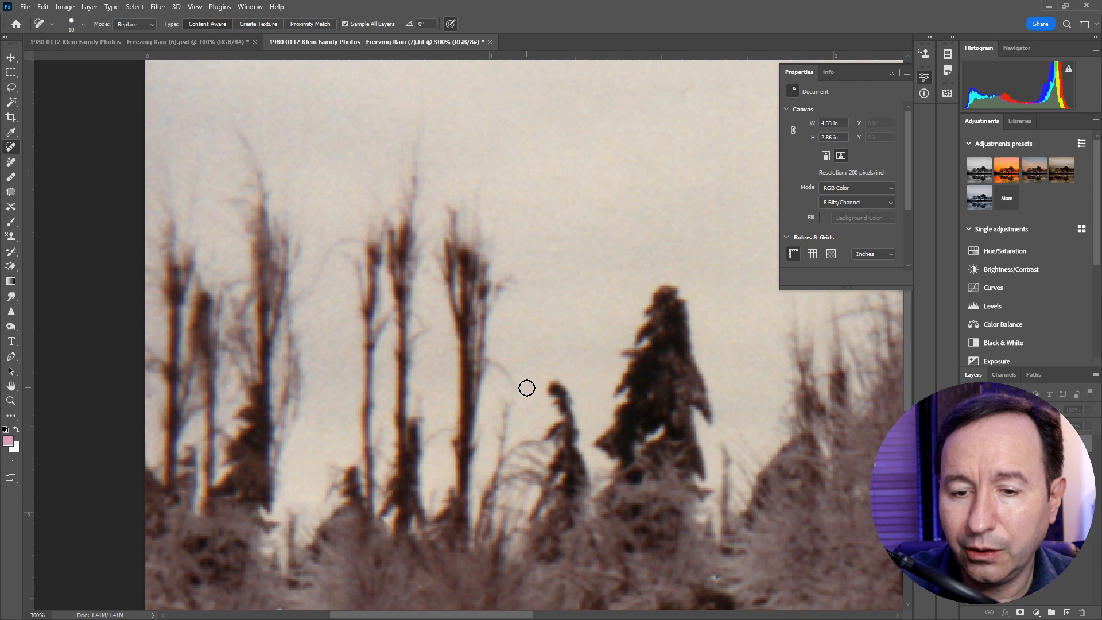
{"action": "scroll", "coordinate": [468, 408], "scroll_direction": "down", "scroll_amount": 2}
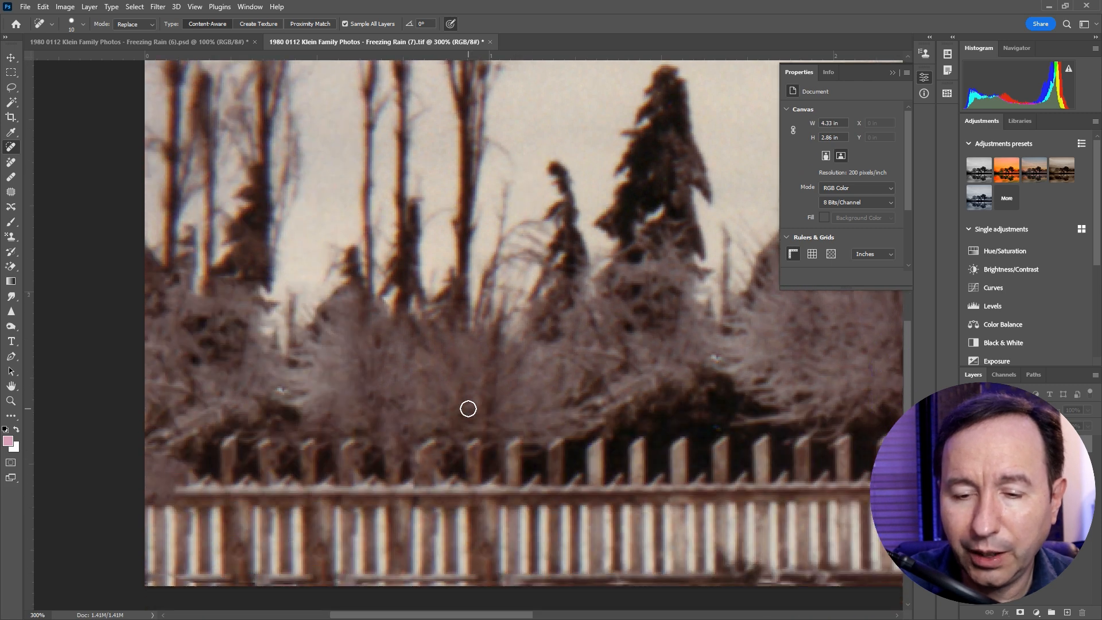
Examine the bushes and fence for remaining specks, and check the whole photo at 100%.
{"action": "scroll", "coordinate": [406, 416], "scroll_direction": "down", "scroll_amount": 2}
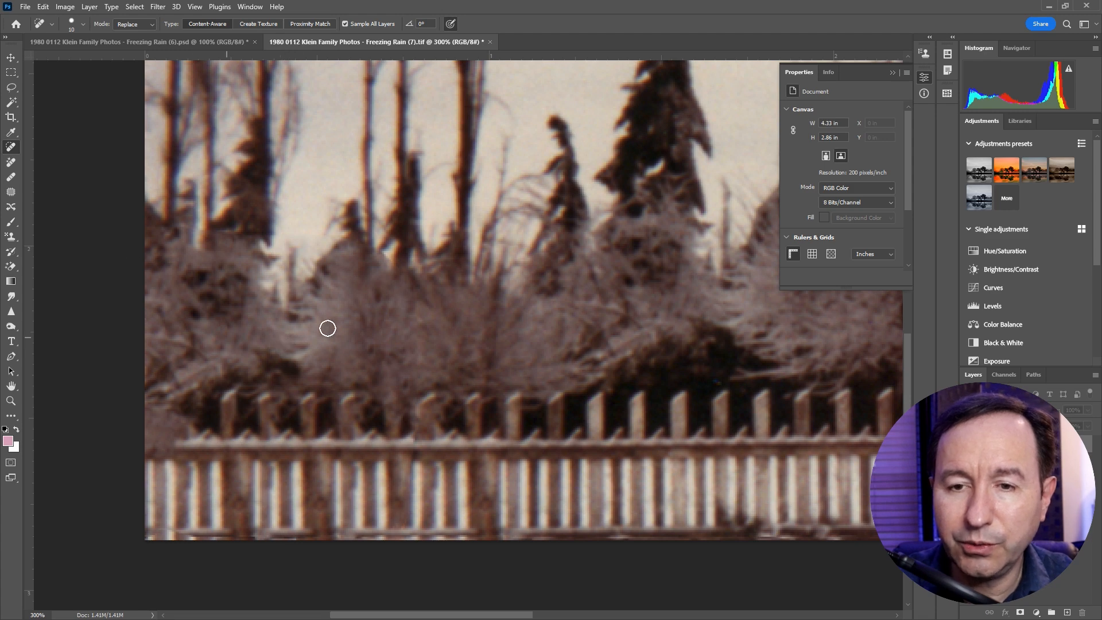
{"action": "scroll", "coordinate": [358, 422], "scroll_direction": "down", "scroll_amount": 1}
{"action": "scroll", "coordinate": [381, 396], "scroll_direction": "up", "scroll_amount": 2}
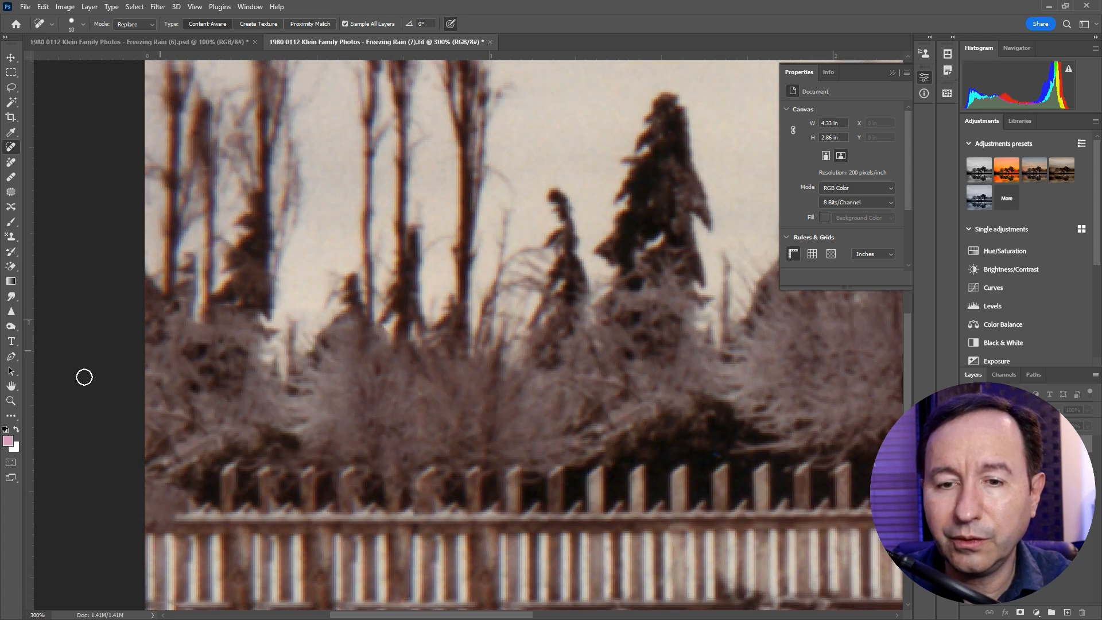
{"action": "scroll", "coordinate": [429, 370], "scroll_direction": "up", "scroll_amount": 1}
{"action": "key", "text": "ctrl+minus"}
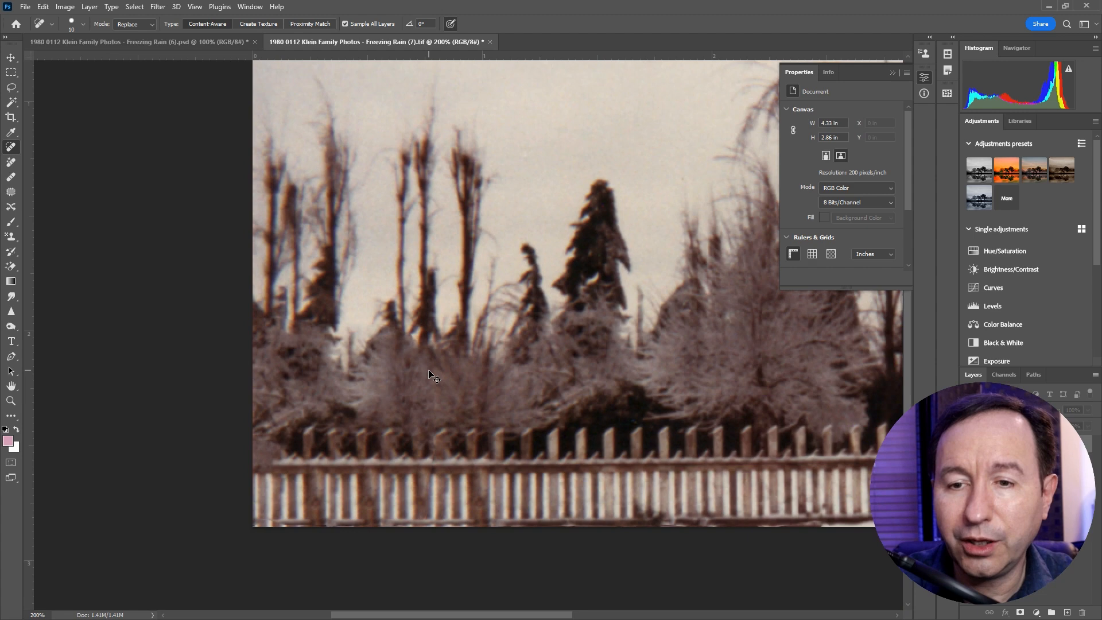
{"action": "key", "text": "ctrl+minus"}
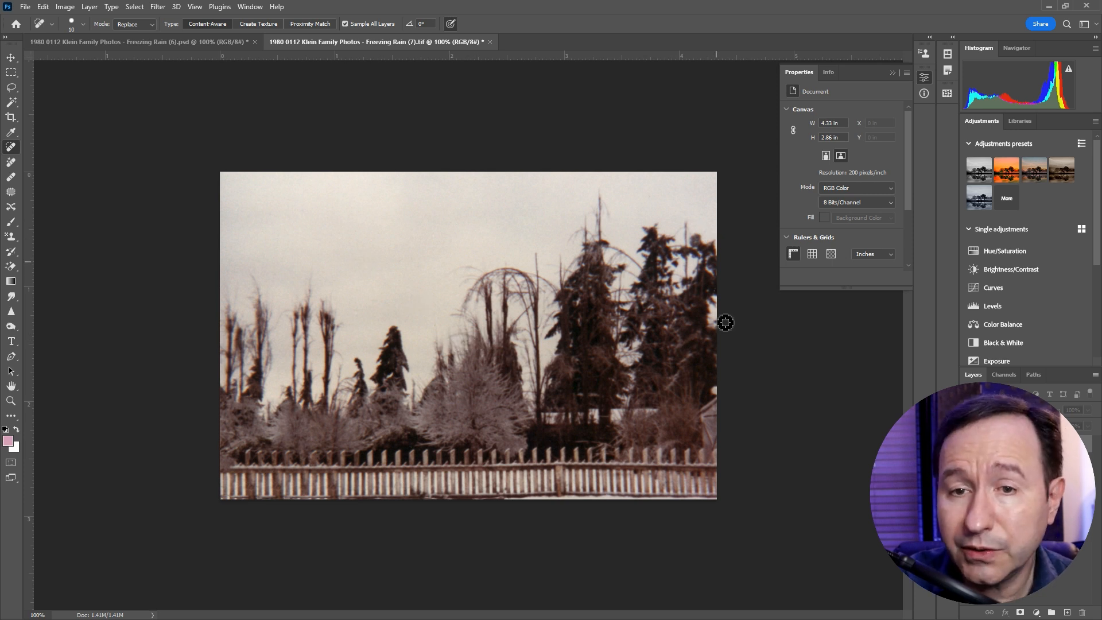
Save the retouched photo as a Photoshop PSD file in the TIF folder, keeping the name ending in Freezing Rain (7).
{"action": "left_click", "coordinate": [25, 6]}
{"action": "left_click", "coordinate": [74, 147]}
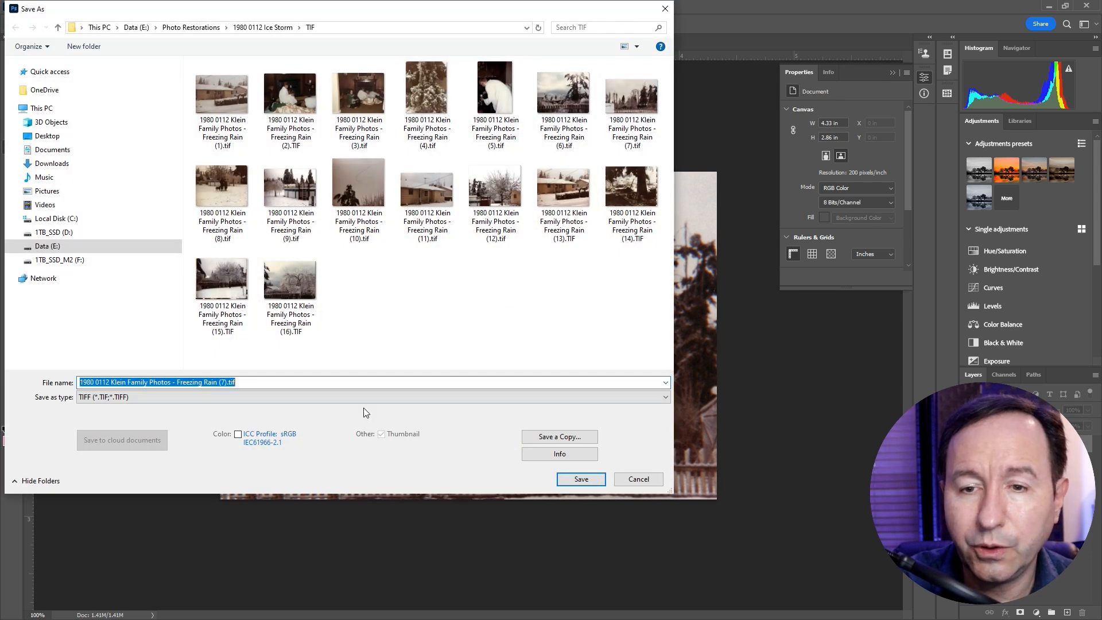
{"action": "left_click", "coordinate": [358, 399]}
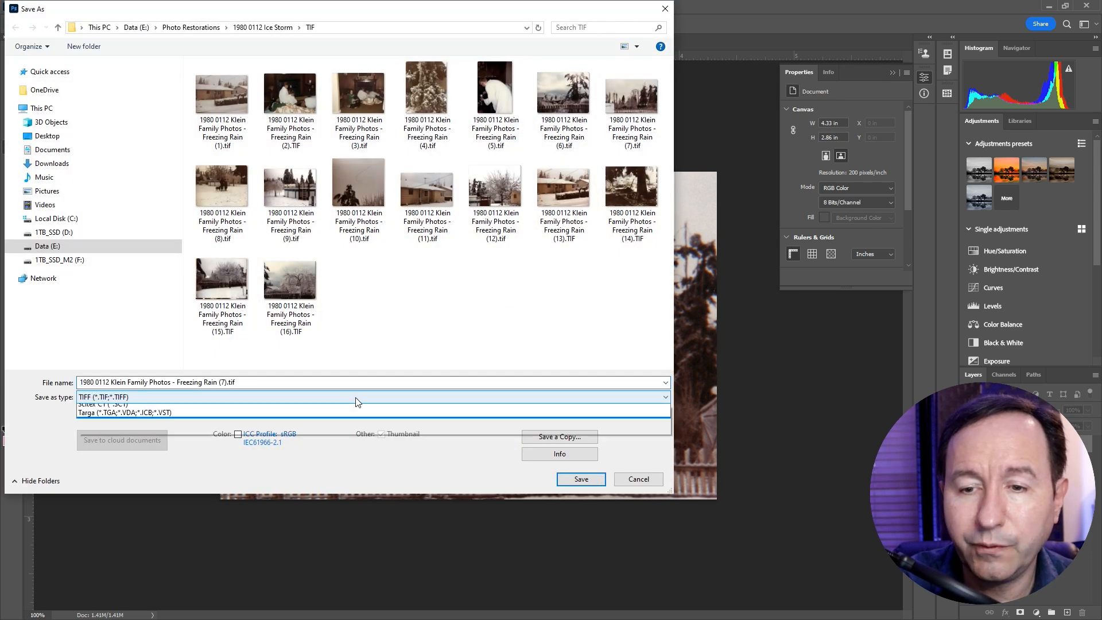
{"action": "left_click", "coordinate": [334, 408]}
{"action": "left_click", "coordinate": [578, 479]}
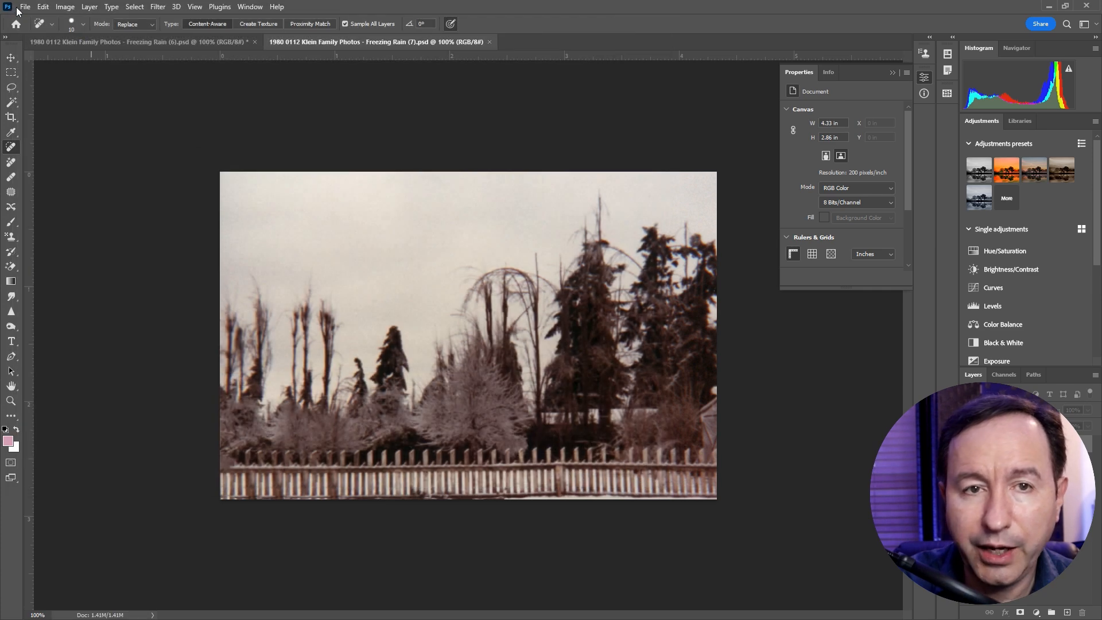
{"action": "key", "text": "super+Down"}
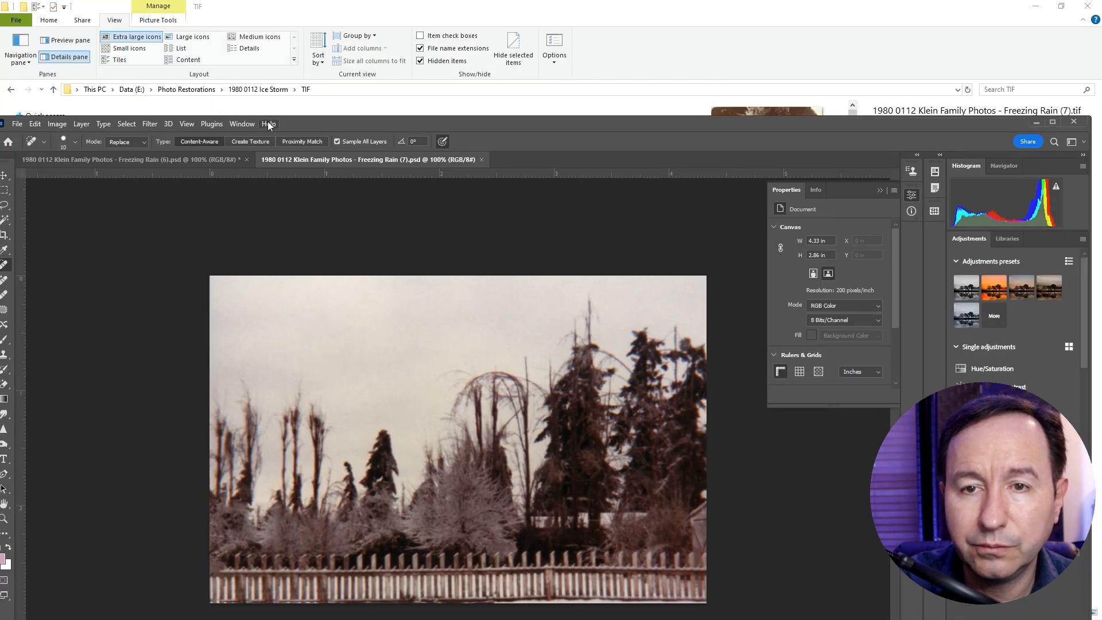
{"action": "double_click", "coordinate": [344, 123]}
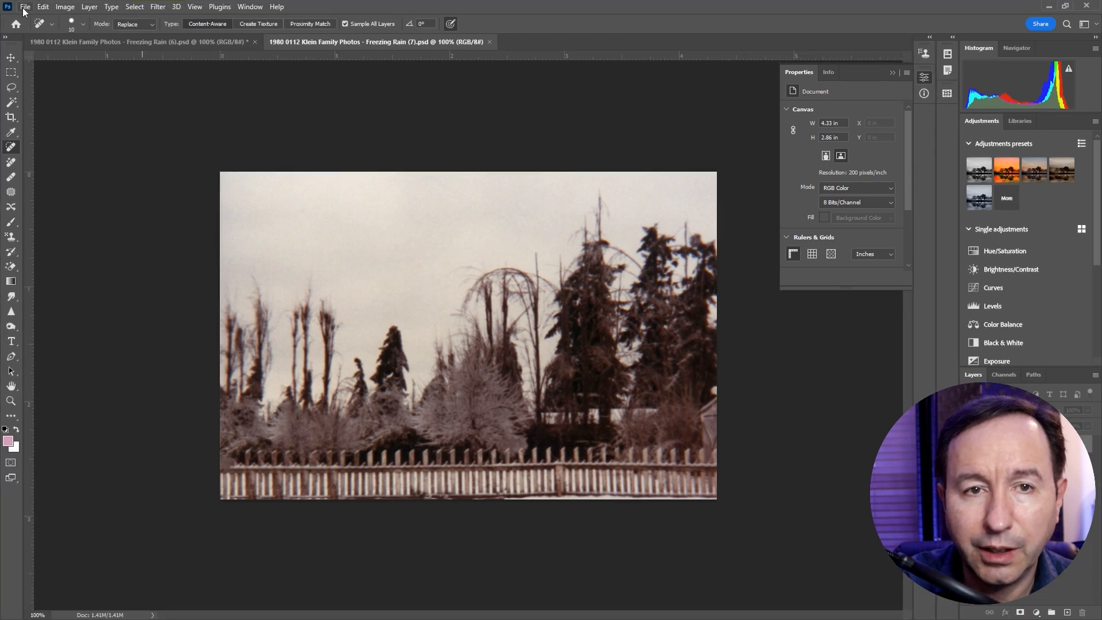
Export the photo as a JPG at quality 7 into the JPG folder, keeping the name ending in Freezing Rain (7).
{"action": "left_click", "coordinate": [24, 8]}
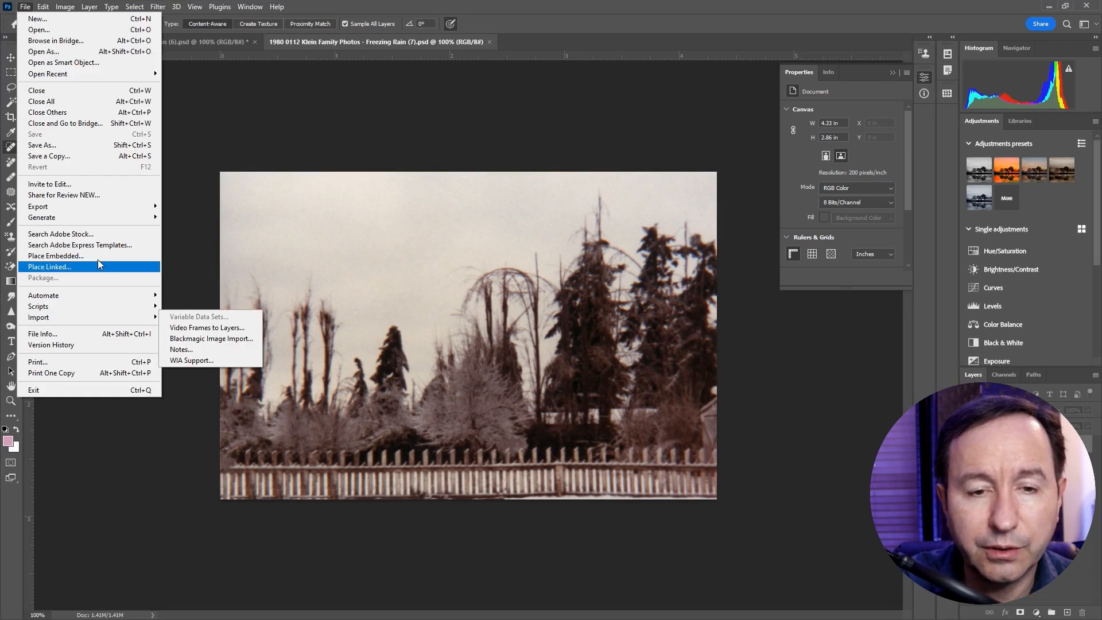
{"action": "mouse_move", "coordinate": [99, 208]}
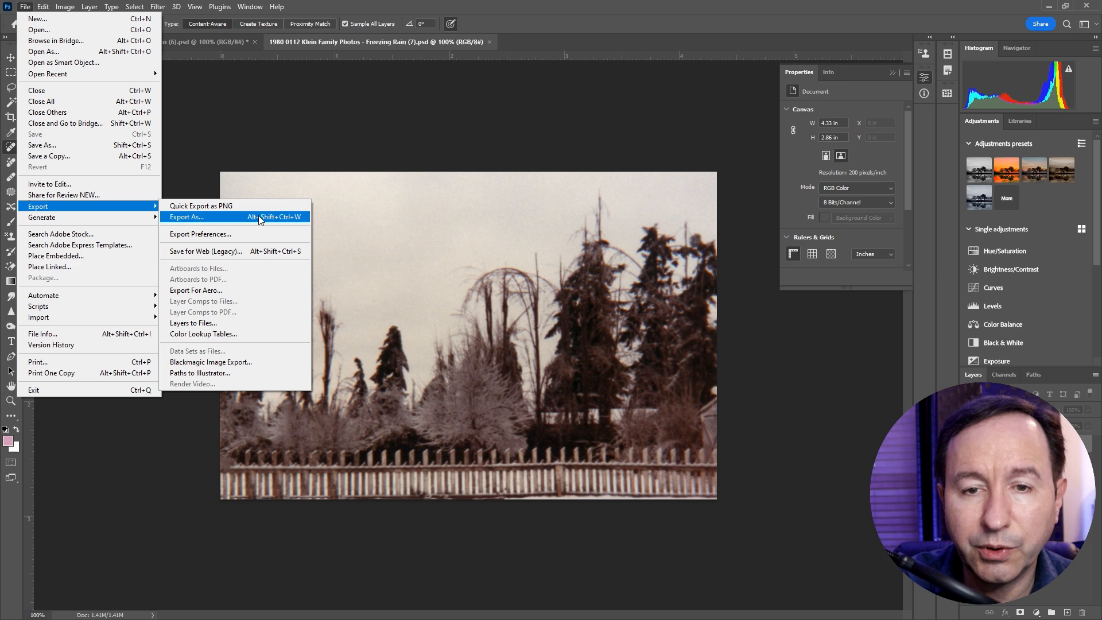
{"action": "left_click", "coordinate": [258, 218]}
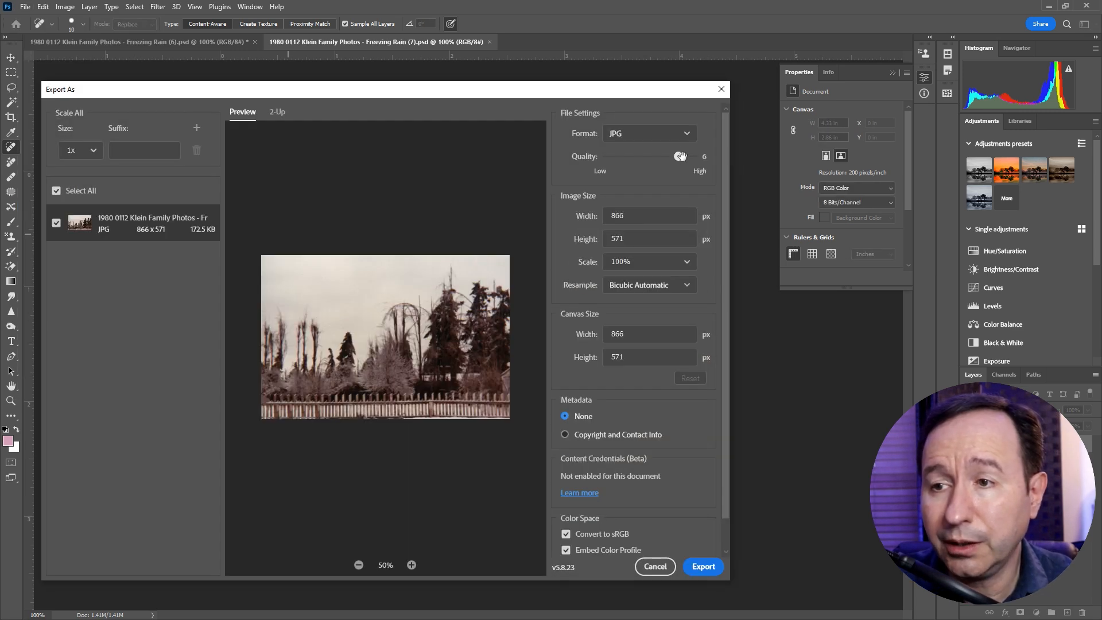
{"action": "left_click", "coordinate": [704, 574]}
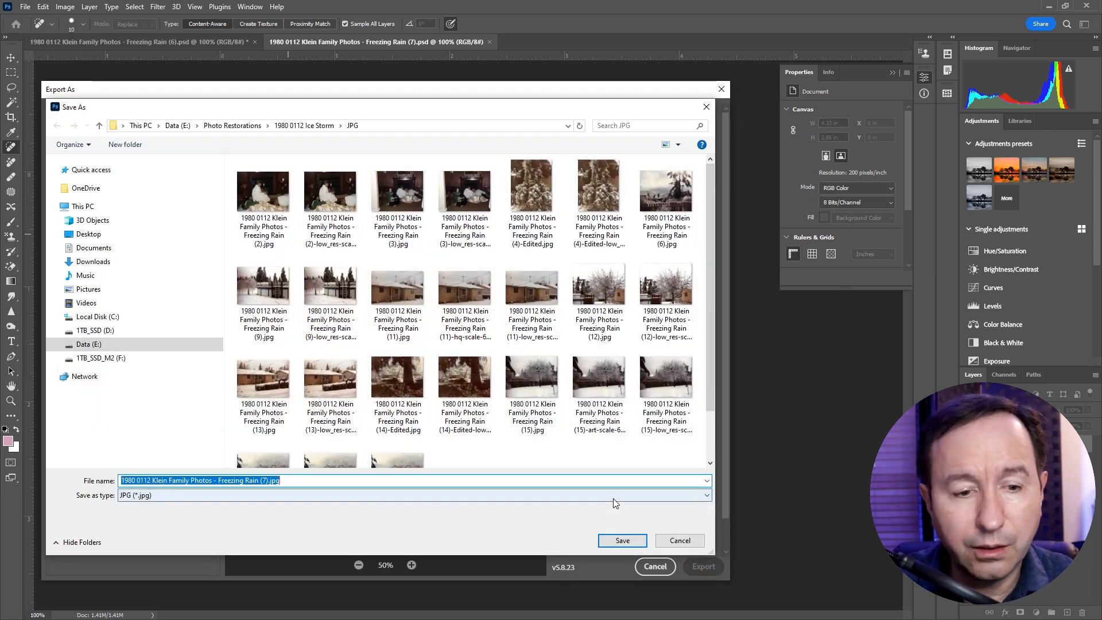
{"action": "left_click", "coordinate": [622, 541]}
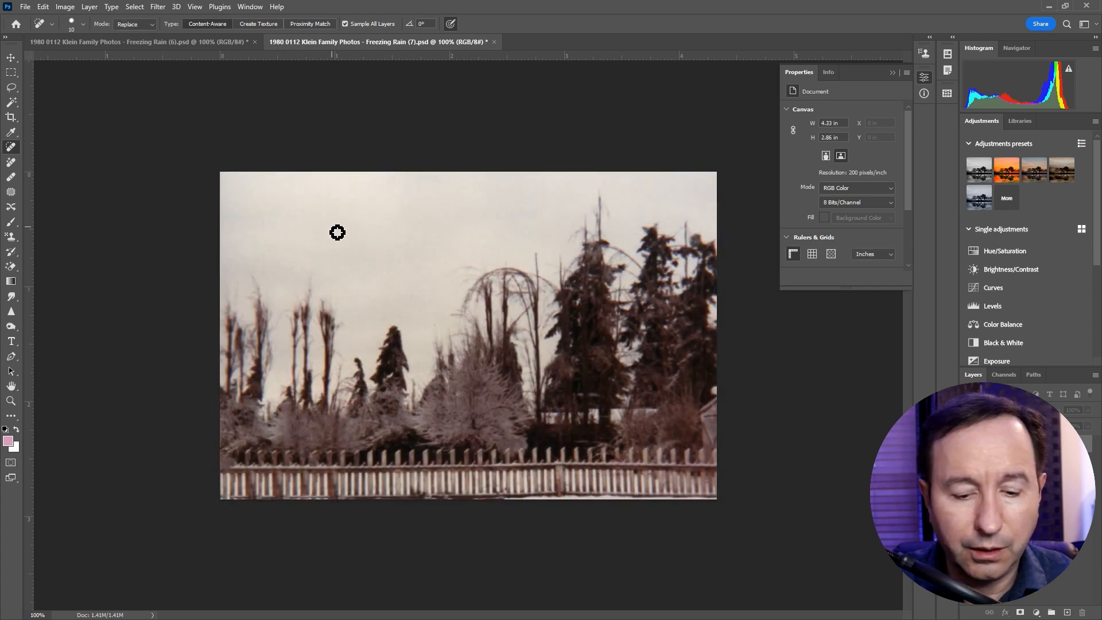
{"action": "key", "text": "alt+f"}
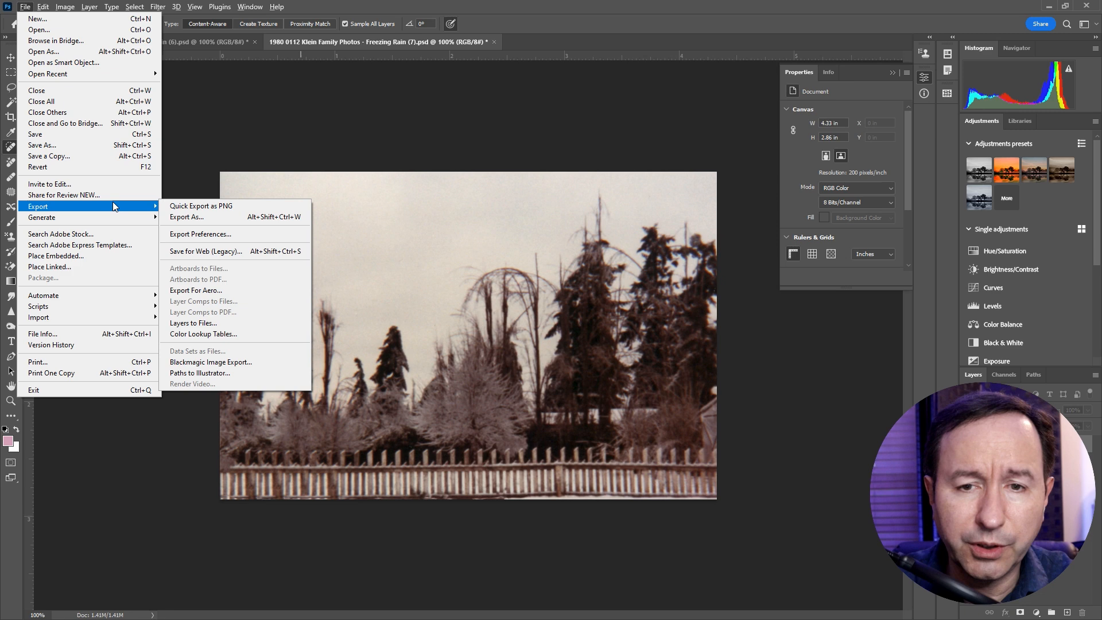
{"action": "mouse_move", "coordinate": [146, 202]}
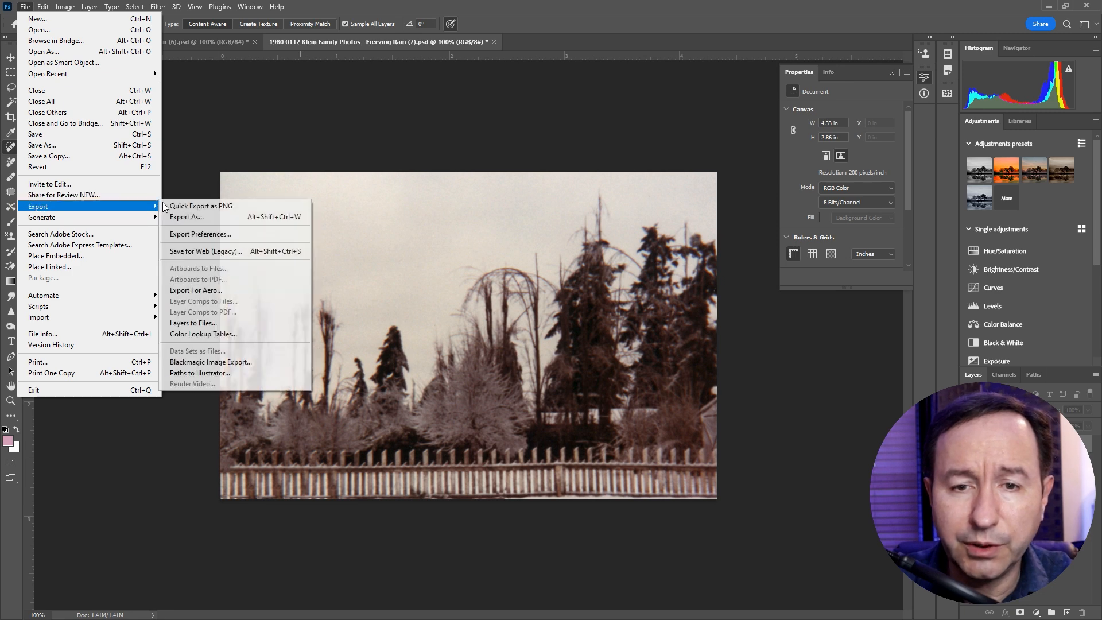
{"action": "left_click", "coordinate": [212, 218]}
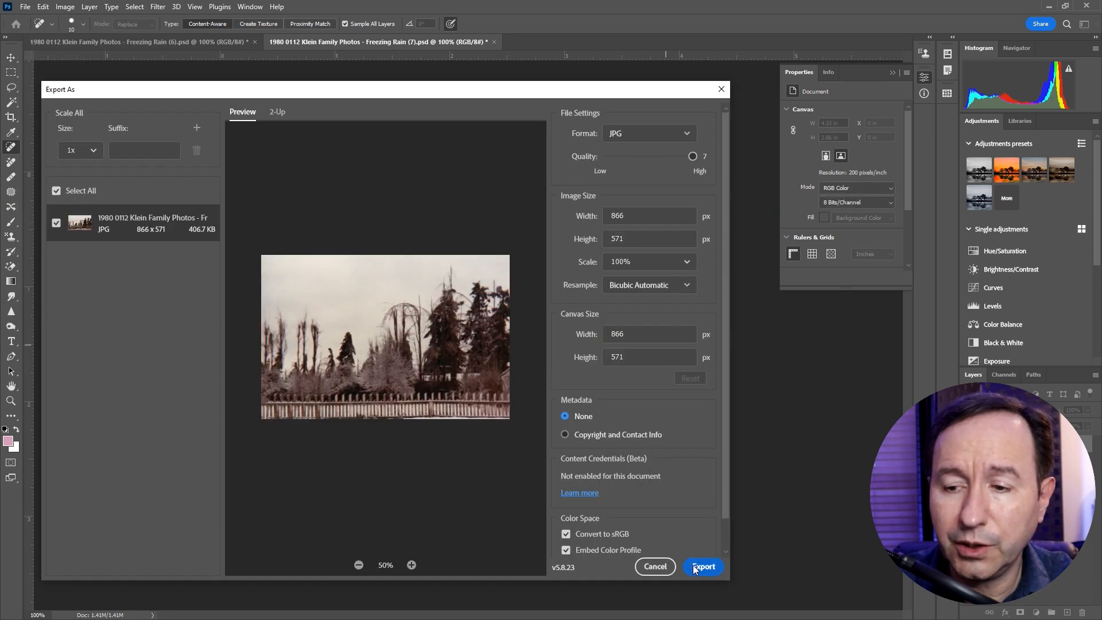
{"action": "left_click", "coordinate": [695, 567]}
{"action": "left_click", "coordinate": [676, 540]}
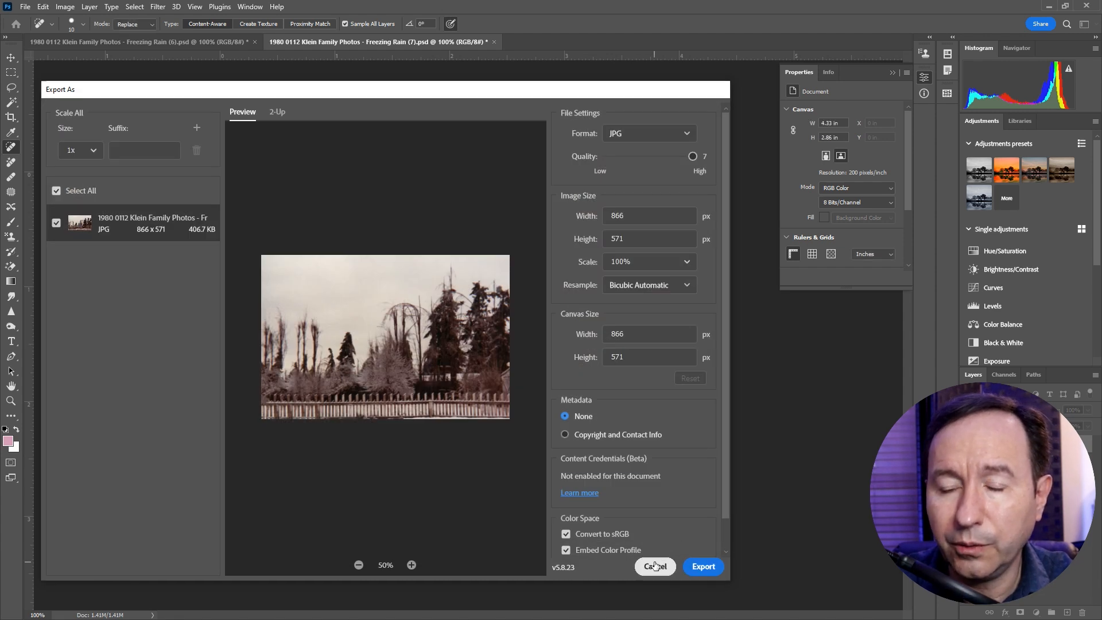
{"action": "left_click", "coordinate": [655, 566]}
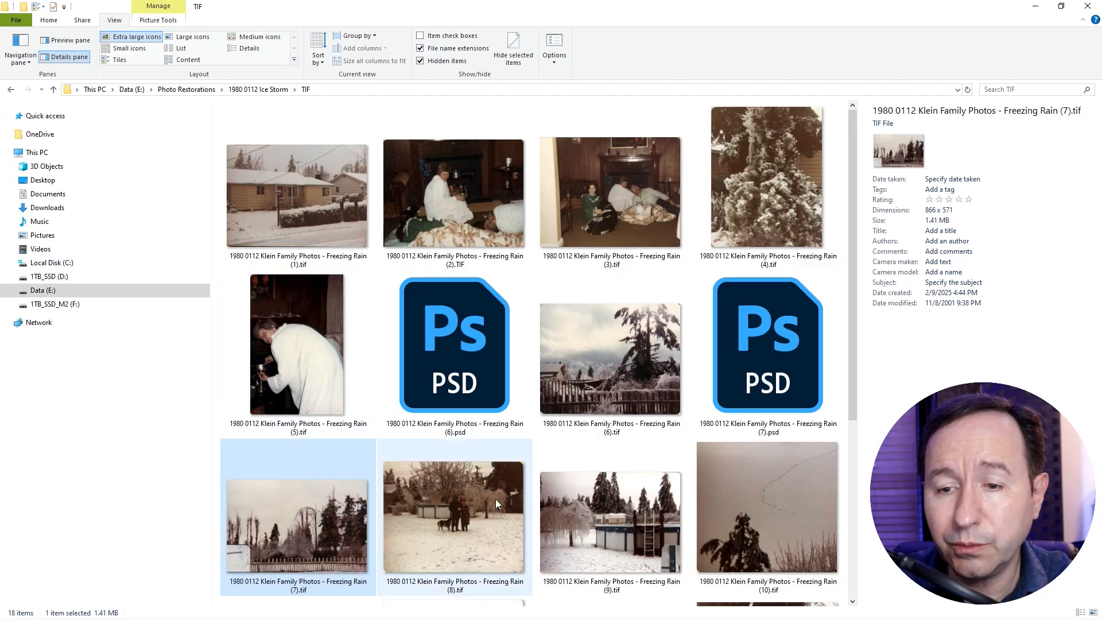
Switch to File Explorer, preview the Freezing Rain (8) TIF, and open it in Photoshop.
{"action": "double_click", "coordinate": [485, 504]}
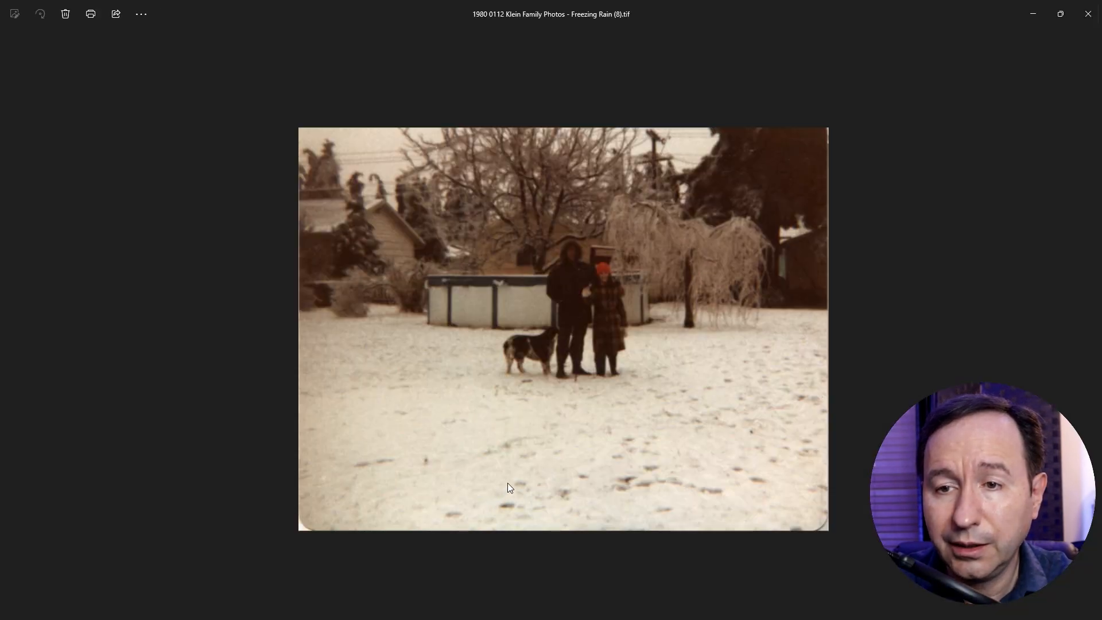
{"action": "left_click", "coordinate": [1096, 13]}
{"action": "right_click", "coordinate": [425, 476]}
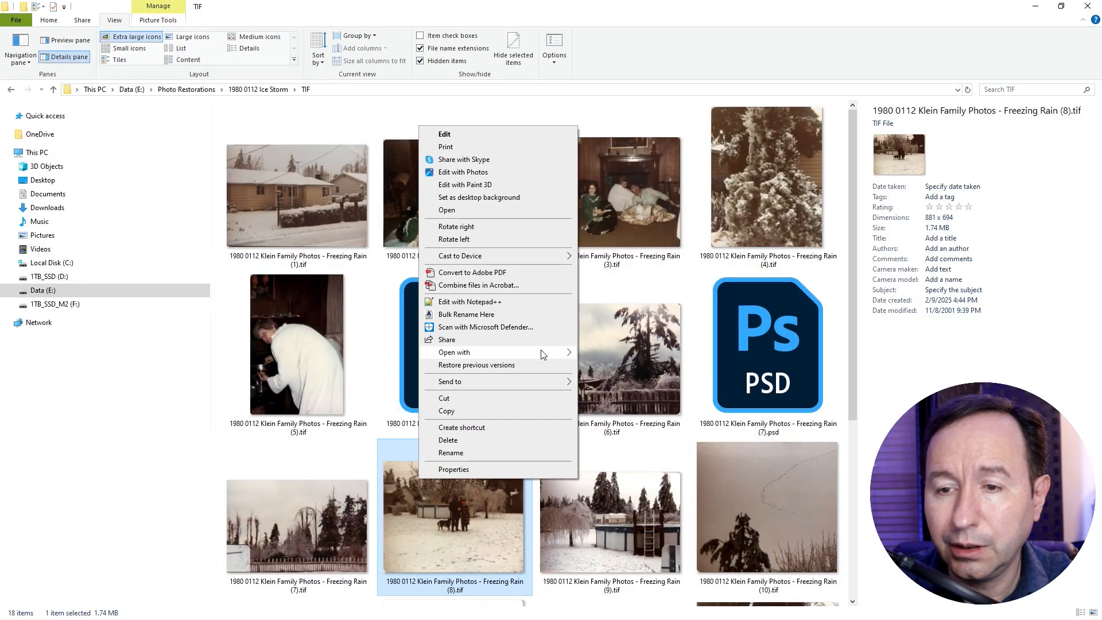
{"action": "mouse_move", "coordinate": [543, 354]}
{"action": "left_click", "coordinate": [625, 366]}
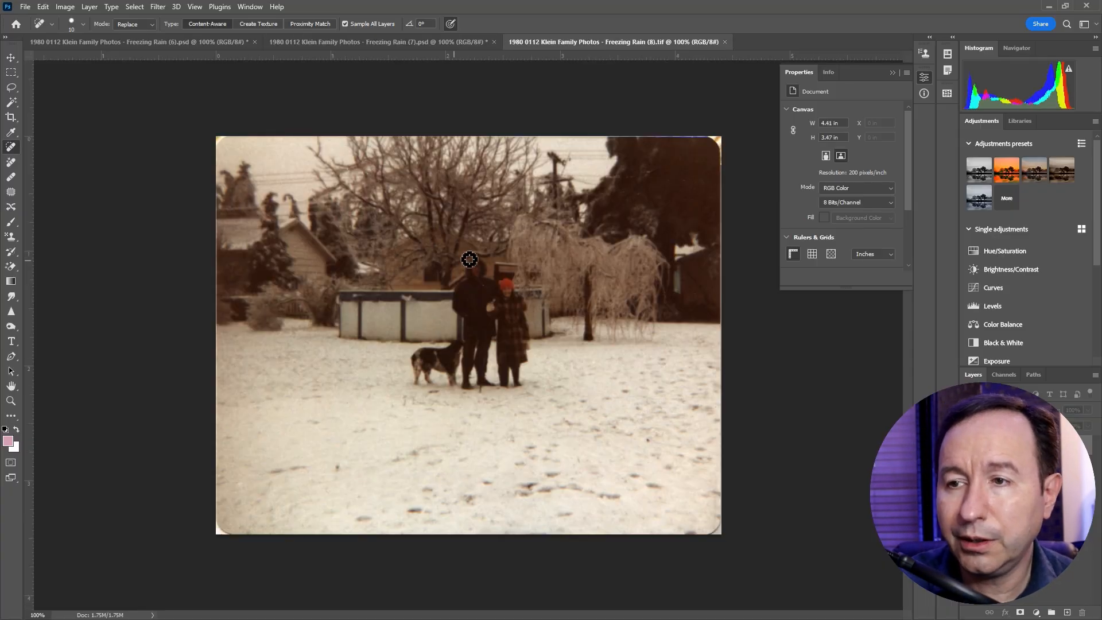
Set the healing brush to 36 px and heal the rounded upper corners and the top border of the photo.
{"action": "left_click", "coordinate": [73, 29]}
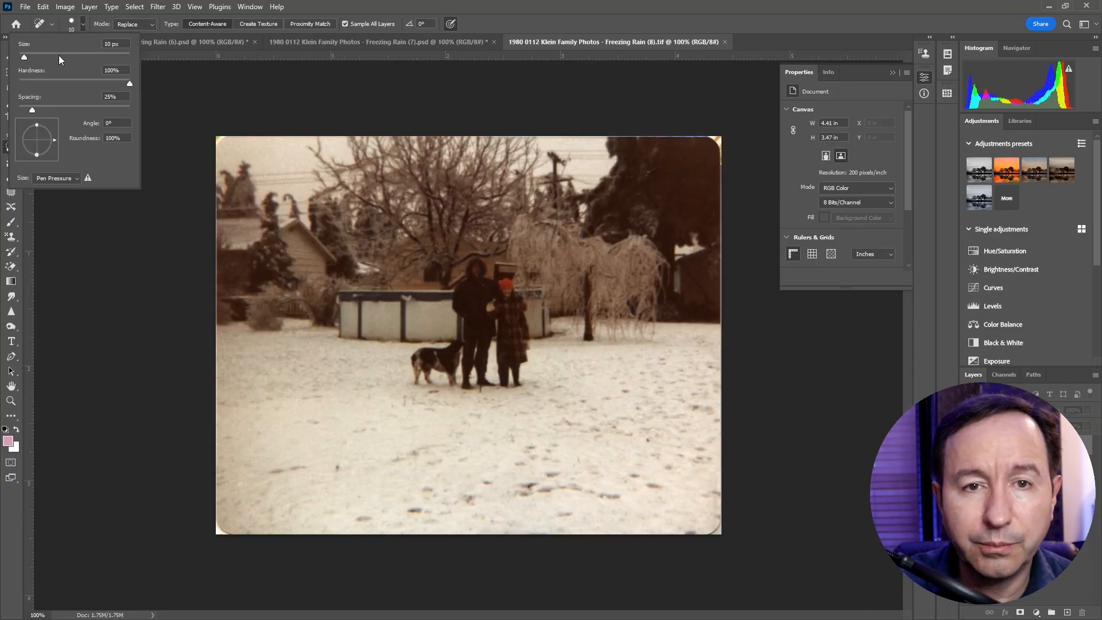
{"action": "left_click_drag", "start_coordinate": [26, 53], "coordinate": [39, 60]}
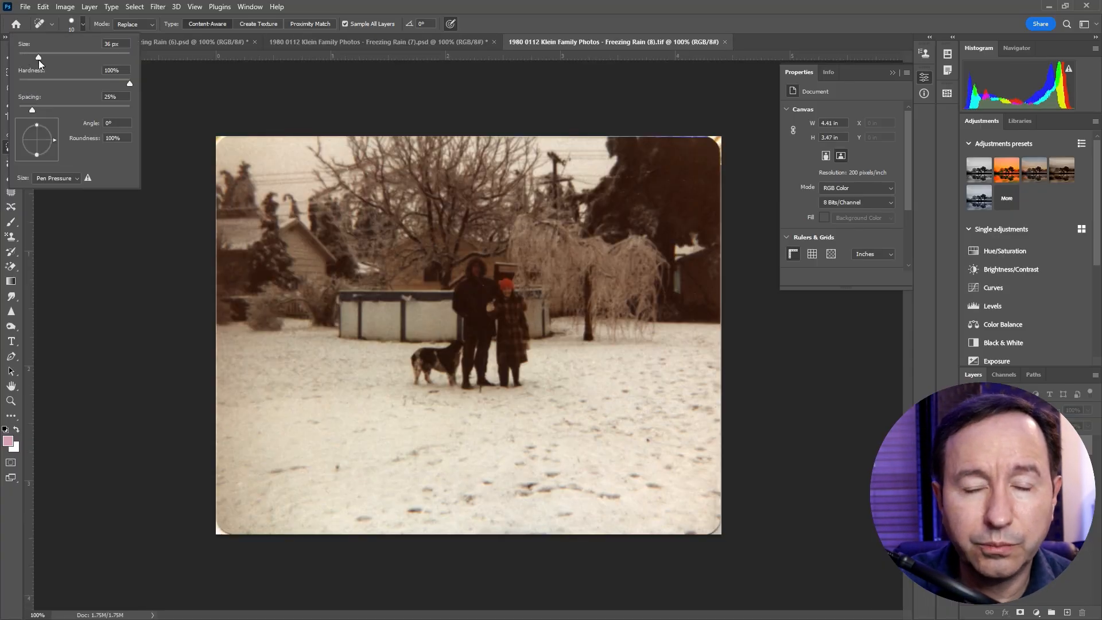
{"action": "left_click", "coordinate": [214, 131]}
{"action": "mouse_move", "coordinate": [729, 162]}
{"action": "left_mouse_down"}
{"action": "mouse_move", "coordinate": [717, 134]}
{"action": "mouse_move", "coordinate": [591, 125]}
{"action": "left_mouse_up"}
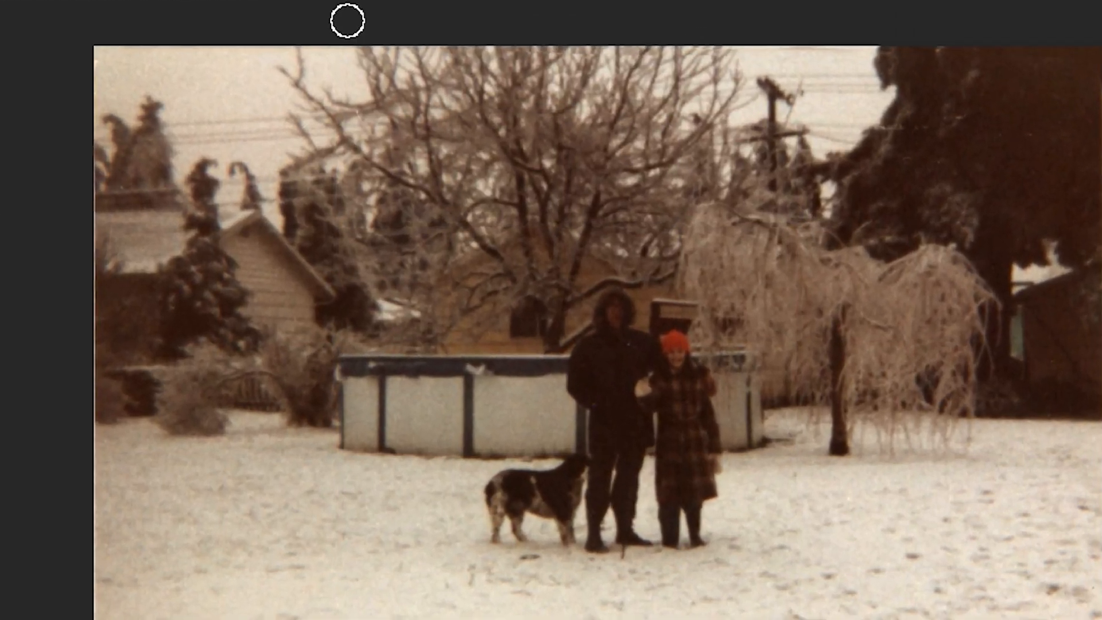
Heal the light borders along the photo's left and right edges, including the rounded bottom corners.
{"action": "mouse_move", "coordinate": [66, 63]}
{"action": "left_mouse_down"}
{"action": "mouse_move", "coordinate": [55, 207]}
{"action": "mouse_move", "coordinate": [82, 185]}
{"action": "mouse_move", "coordinate": [77, 291]}
{"action": "mouse_move", "coordinate": [3, 231]}
{"action": "mouse_move", "coordinate": [78, 216]}
{"action": "mouse_move", "coordinate": [86, 396]}
{"action": "left_mouse_up"}
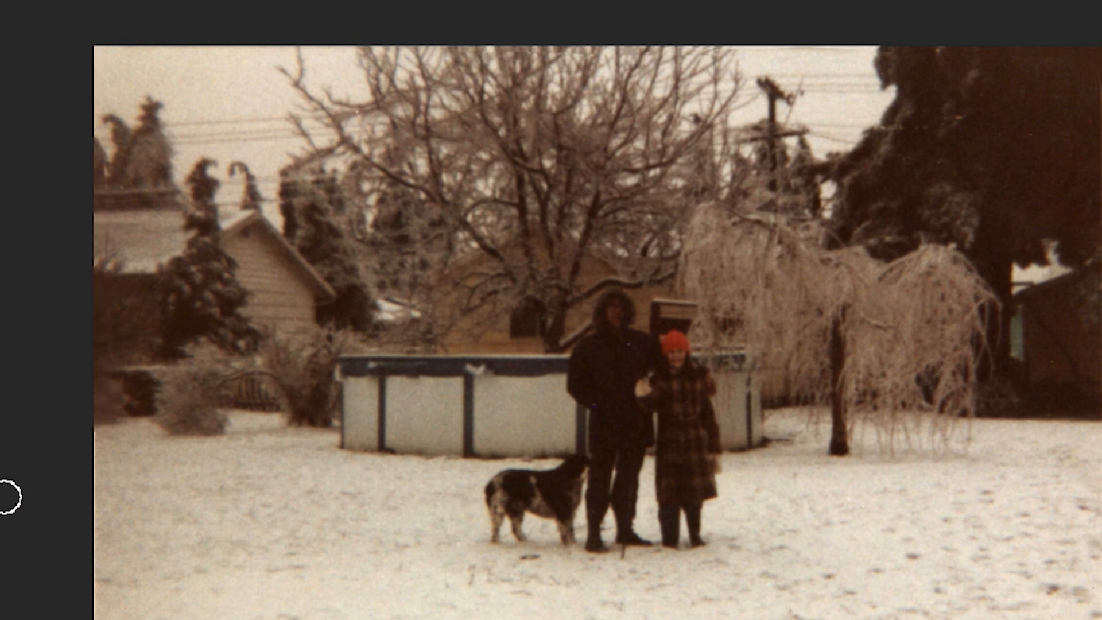
{"action": "mouse_move", "coordinate": [67, 295]}
{"action": "left_mouse_down"}
{"action": "mouse_move", "coordinate": [76, 387]}
{"action": "mouse_move", "coordinate": [64, 463]}
{"action": "mouse_move", "coordinate": [74, 432]}
{"action": "mouse_move", "coordinate": [69, 610]}
{"action": "mouse_move", "coordinate": [50, 612]}
{"action": "left_mouse_up"}
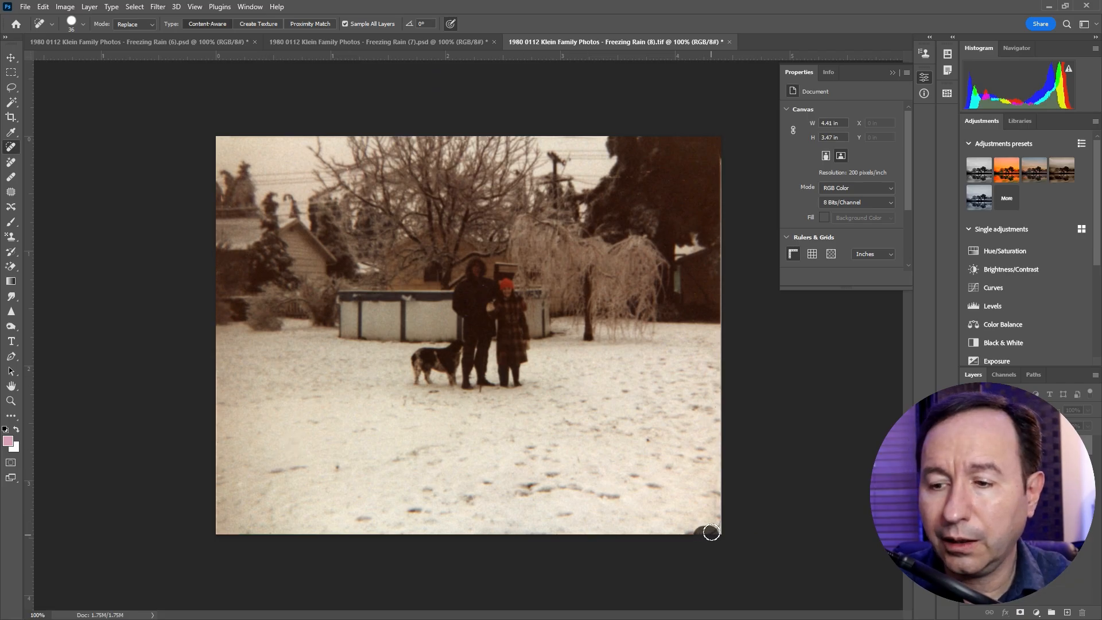
{"action": "left_click_drag", "start_coordinate": [723, 157], "coordinate": [727, 420]}
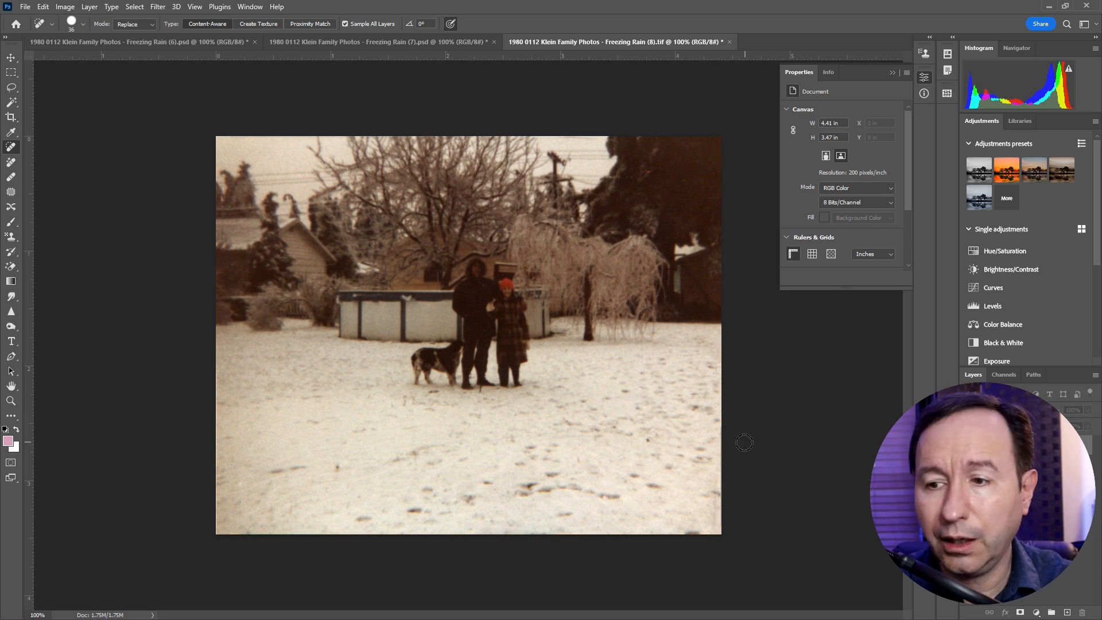
Magnify the photo to 200% and reduce the healing brush to 11 px.
{"action": "key", "text": "ctrl+plus"}
{"action": "key", "text": "ctrl+plus"}
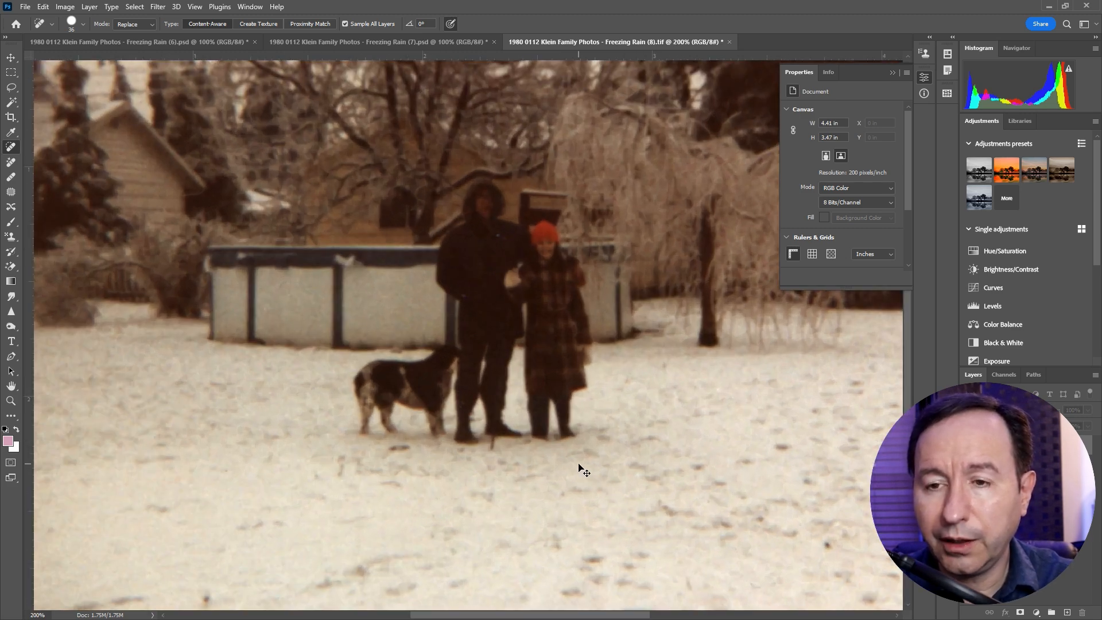
{"action": "left_click", "coordinate": [83, 25]}
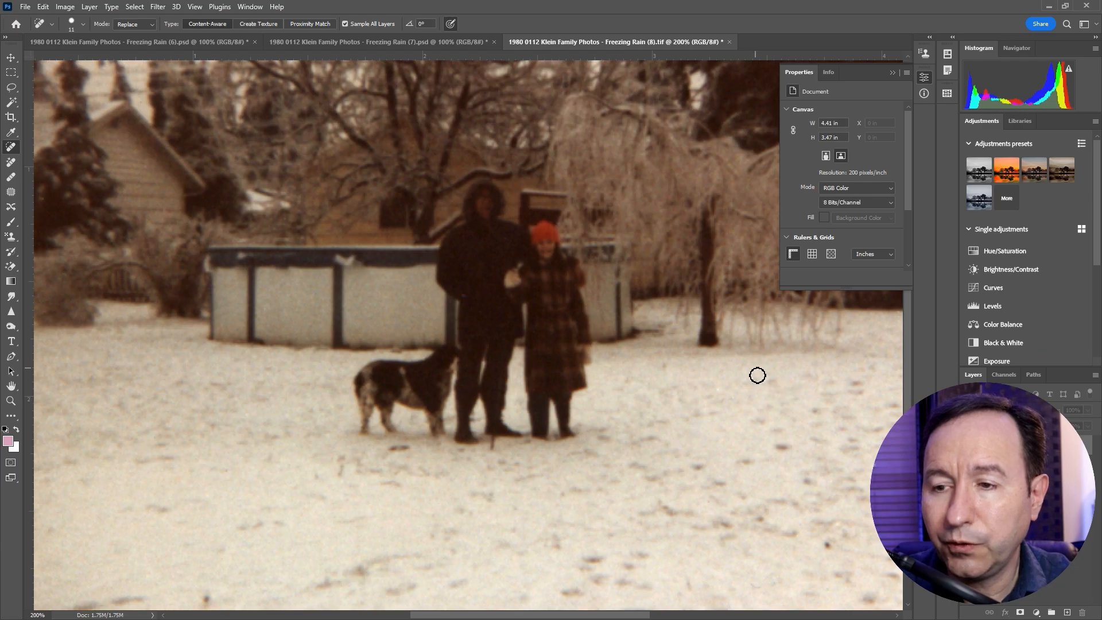
Collapse the Properties panel that covers the dark tree in the photo's upper-right area.
{"action": "scroll", "coordinate": [762, 223], "scroll_direction": "up", "scroll_amount": 4}
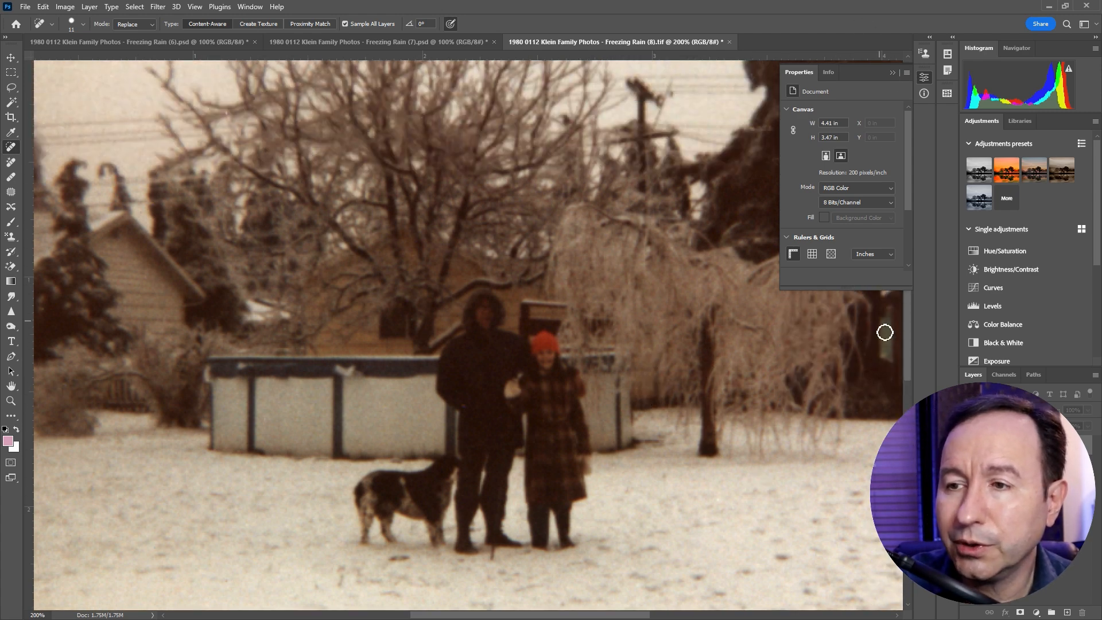
{"action": "left_click_drag", "start_coordinate": [903, 353], "coordinate": [900, 309]}
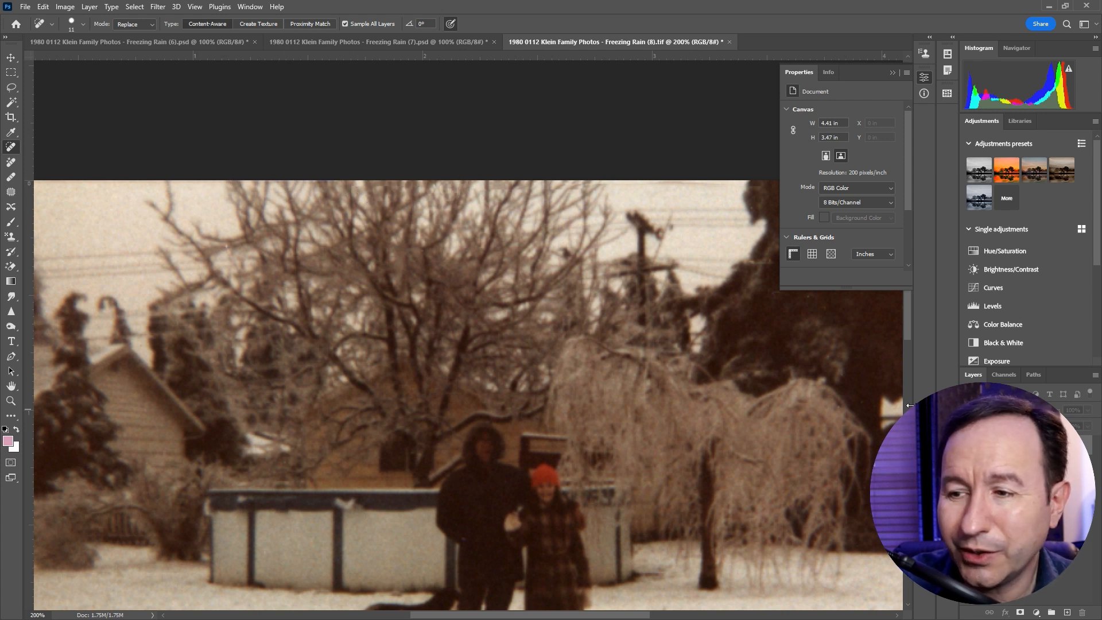
{"action": "left_click_drag", "start_coordinate": [676, 611], "coordinate": [702, 612]}
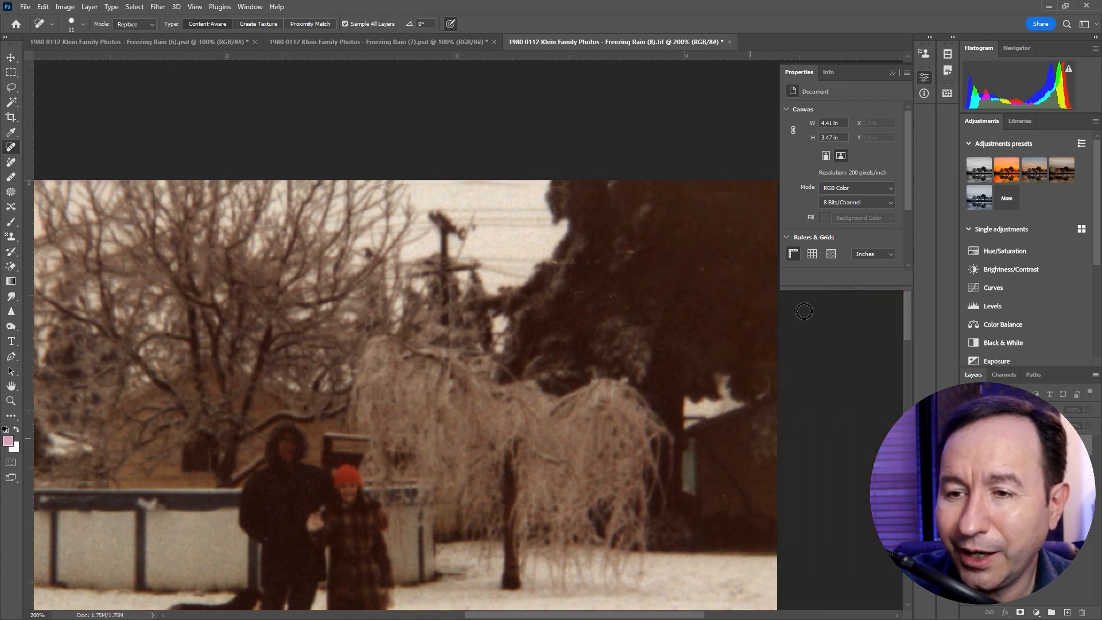
{"action": "left_click", "coordinate": [892, 71]}
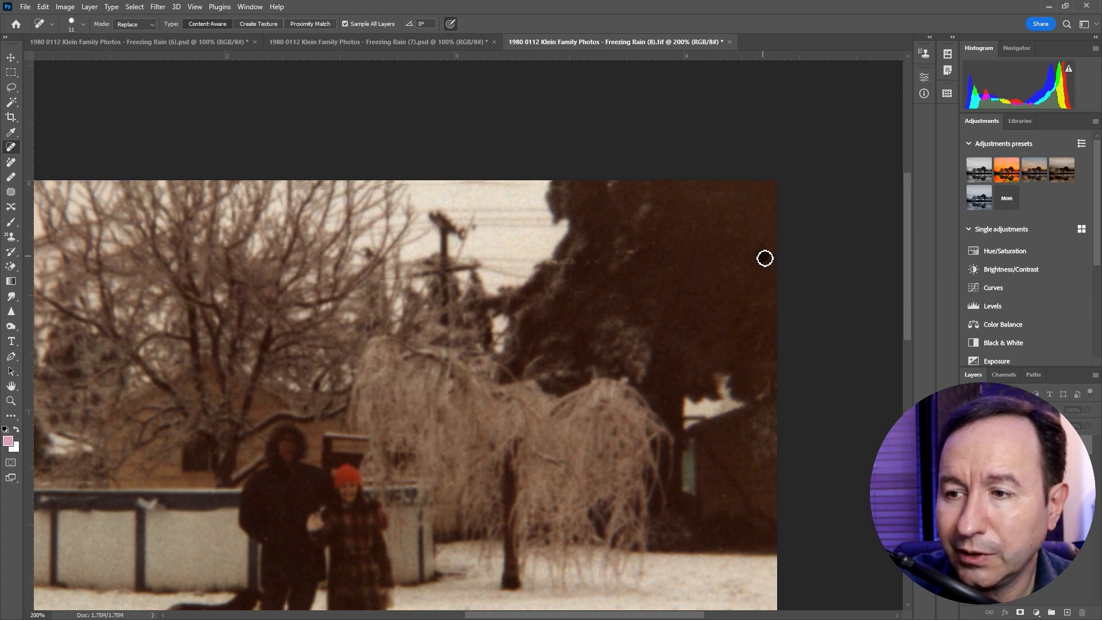
Examine the whole photo at 200%, from the sky and trees down to the snowy ground, for remaining dust and scratches.
{"action": "scroll", "coordinate": [672, 272], "scroll_direction": "down", "scroll_amount": 5}
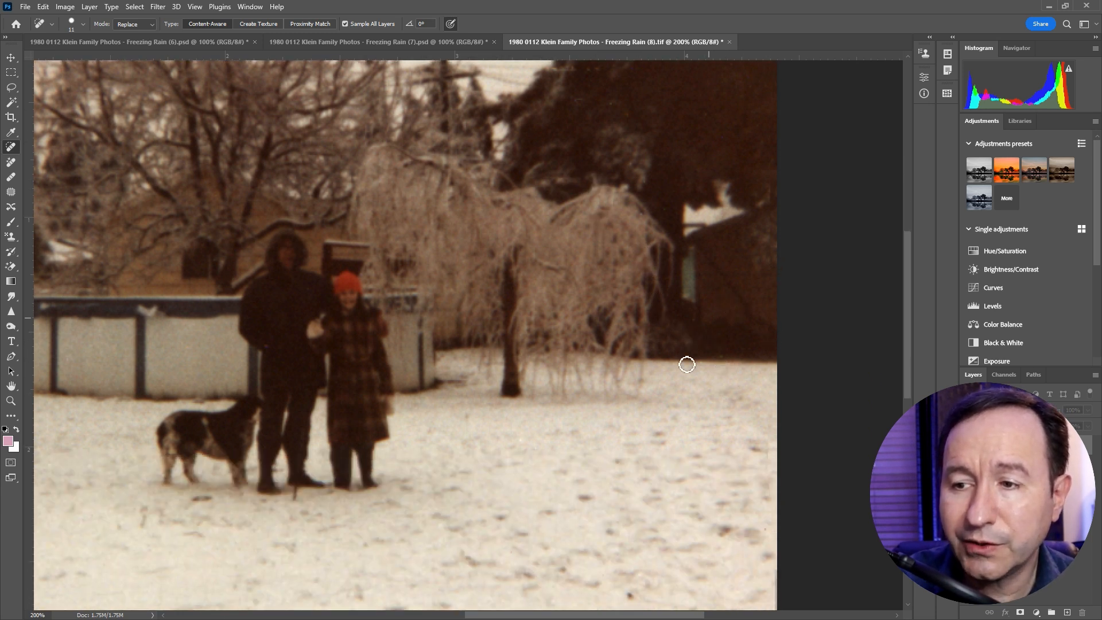
{"action": "scroll", "coordinate": [695, 401], "scroll_direction": "down", "scroll_amount": 1}
{"action": "scroll", "coordinate": [688, 464], "scroll_direction": "down", "scroll_amount": 5}
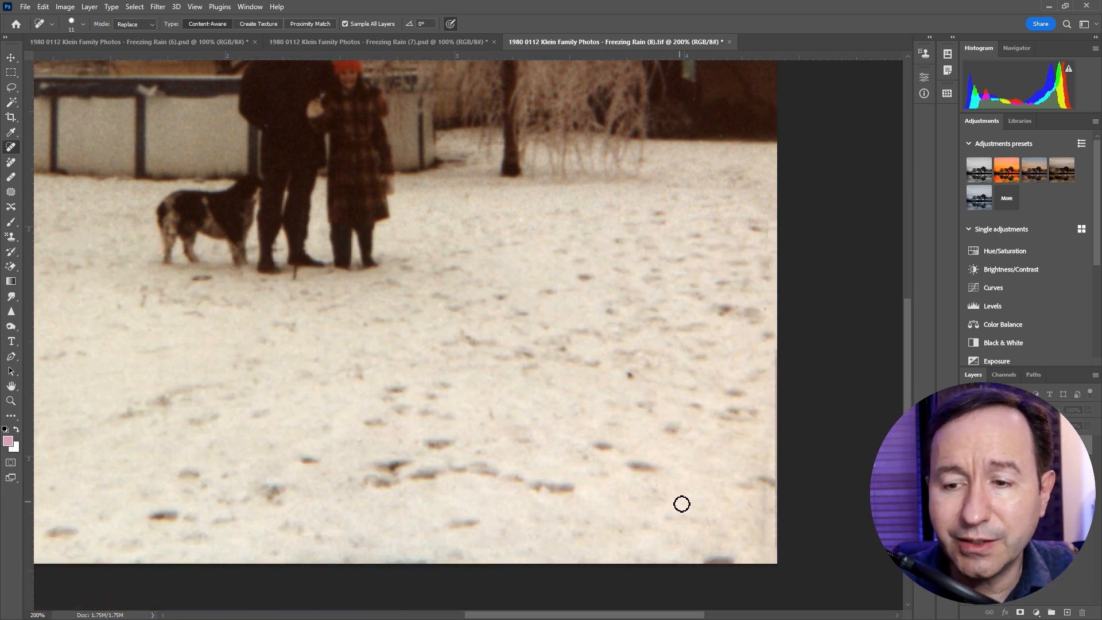
{"action": "left_click_drag", "start_coordinate": [619, 612], "coordinate": [521, 612]}
{"action": "scroll", "coordinate": [594, 501], "scroll_direction": "up", "scroll_amount": 4}
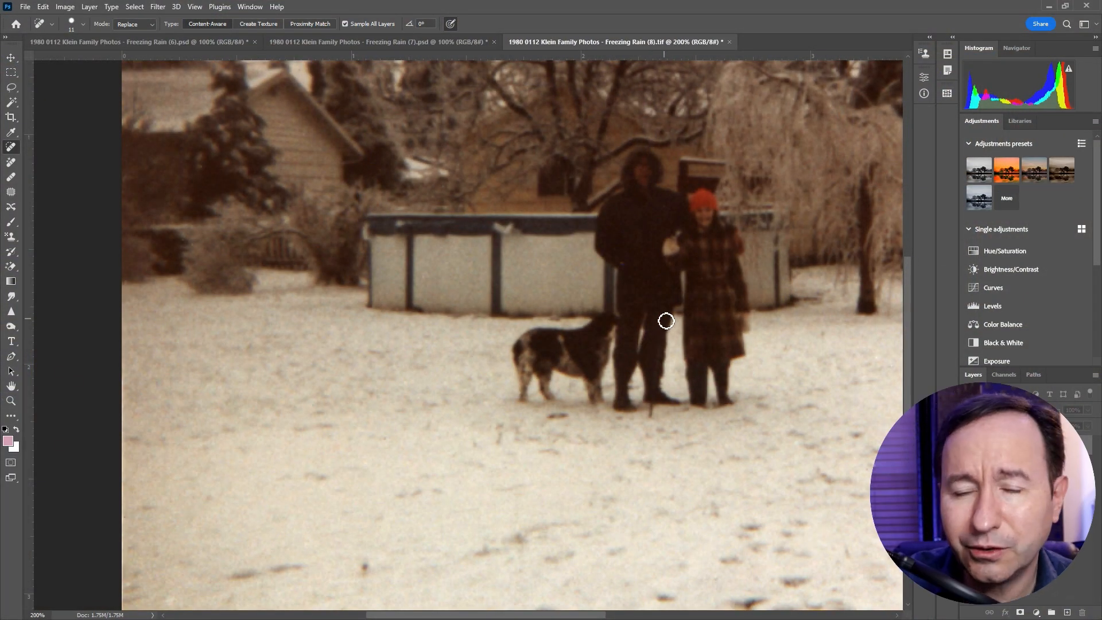
{"action": "scroll", "coordinate": [792, 193], "scroll_direction": "up", "scroll_amount": 5}
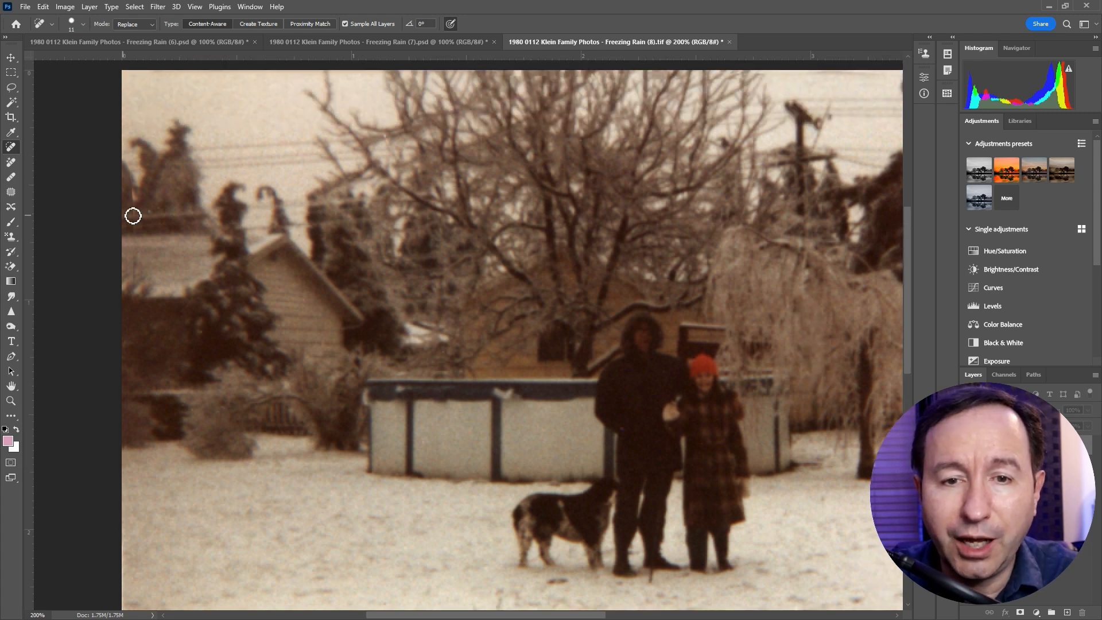
{"action": "scroll", "coordinate": [162, 224], "scroll_direction": "up", "scroll_amount": 2}
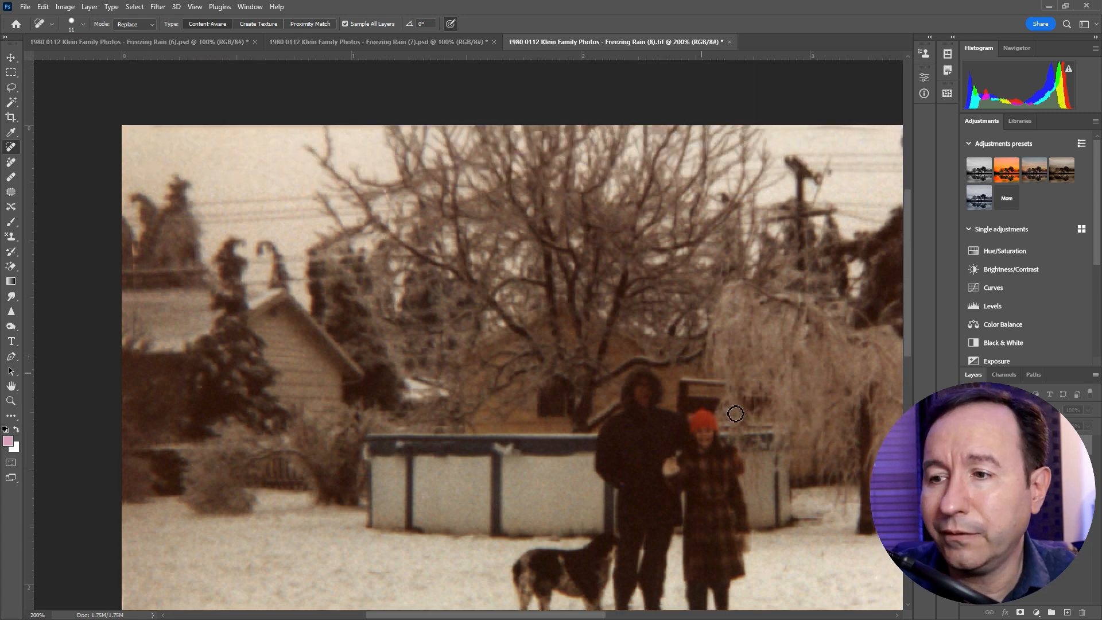
{"action": "left_click_drag", "start_coordinate": [594, 617], "coordinate": [685, 617]}
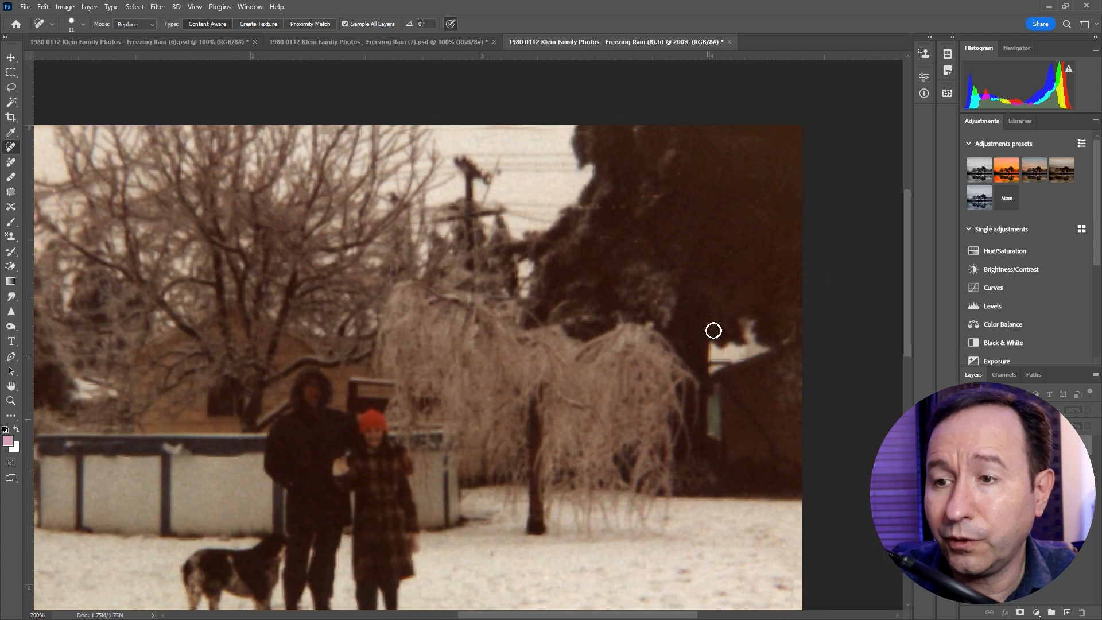
{"action": "scroll", "coordinate": [714, 328], "scroll_direction": "down", "scroll_amount": 3}
{"action": "scroll", "coordinate": [700, 252], "scroll_direction": "down", "scroll_amount": 1}
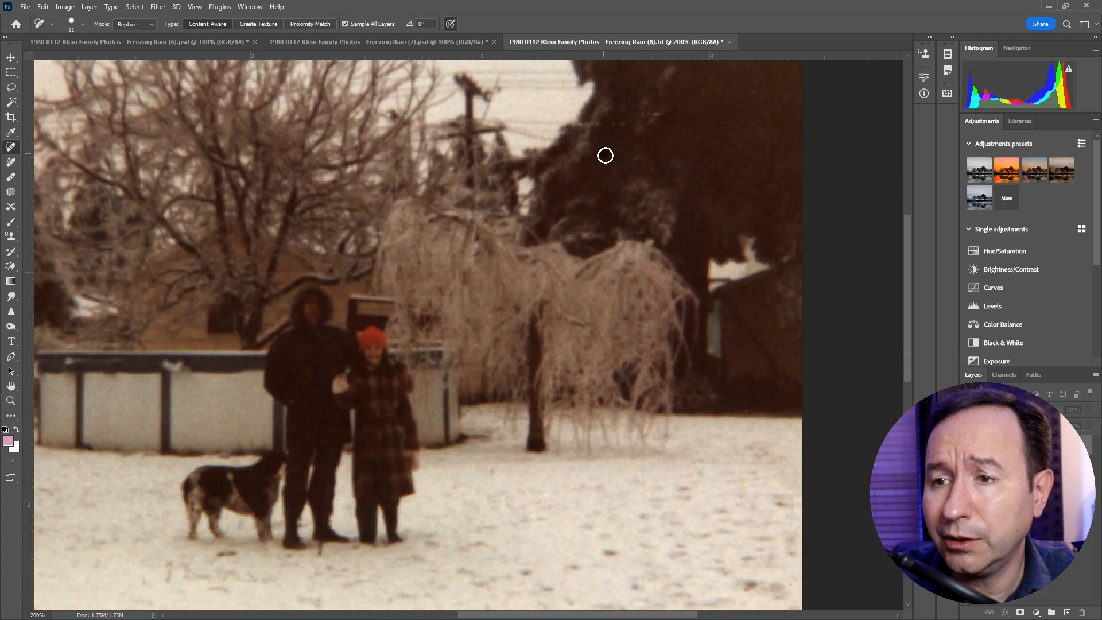
{"action": "scroll", "coordinate": [696, 256], "scroll_direction": "down", "scroll_amount": 6}
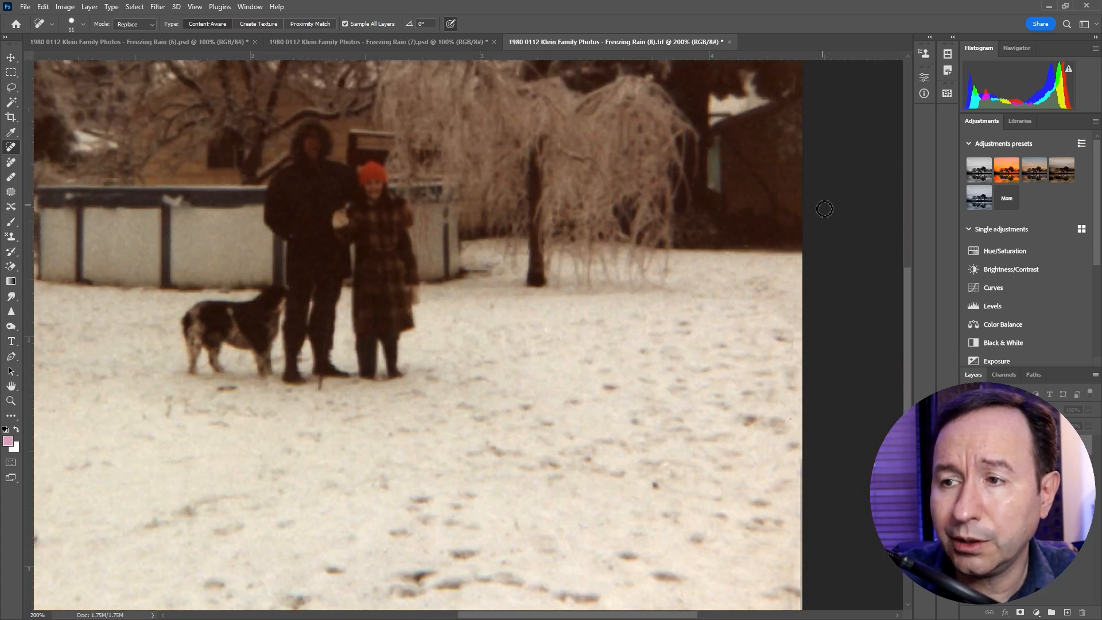
{"action": "scroll", "coordinate": [825, 209], "scroll_direction": "down", "scroll_amount": 4}
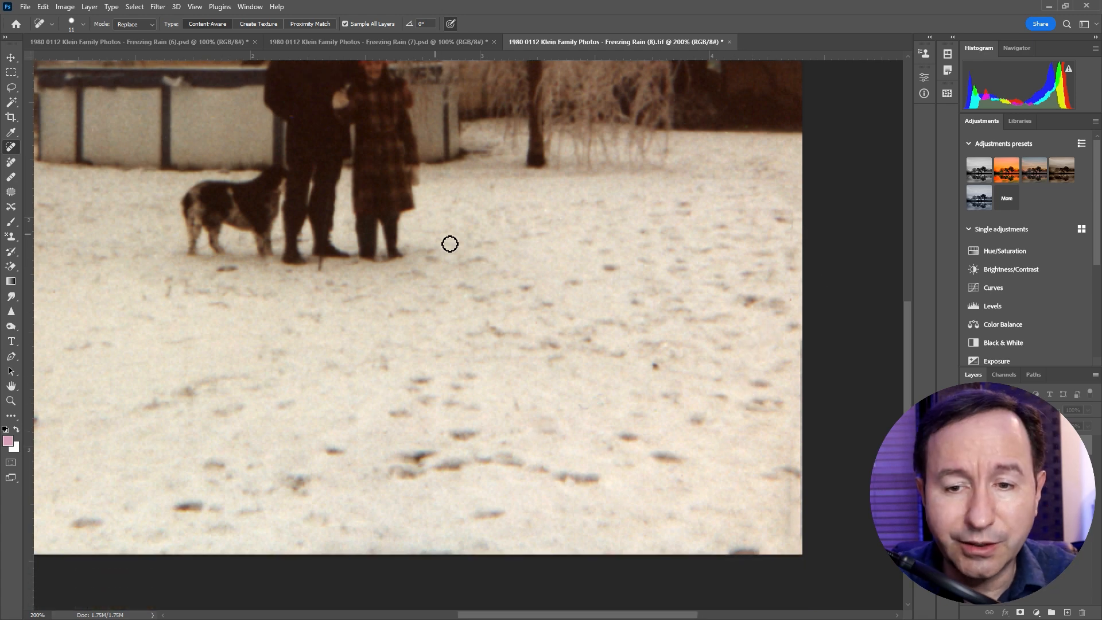
{"action": "scroll", "coordinate": [529, 324], "scroll_direction": "up", "scroll_amount": 3}
{"action": "scroll", "coordinate": [527, 325], "scroll_direction": "down", "scroll_amount": 3}
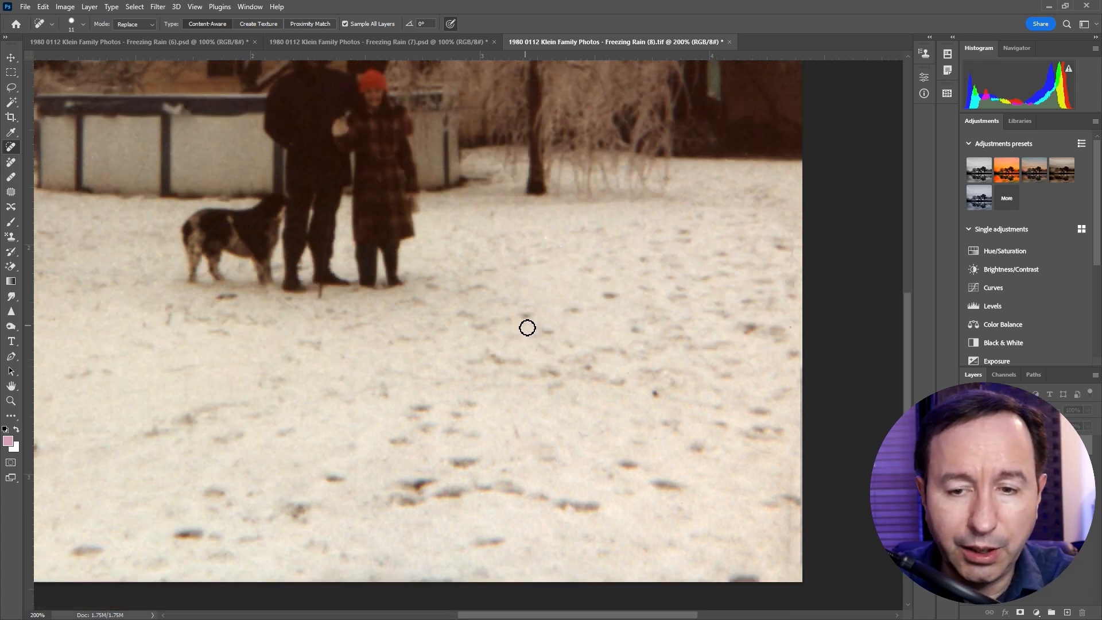
{"action": "scroll", "coordinate": [529, 326], "scroll_direction": "up", "scroll_amount": 3}
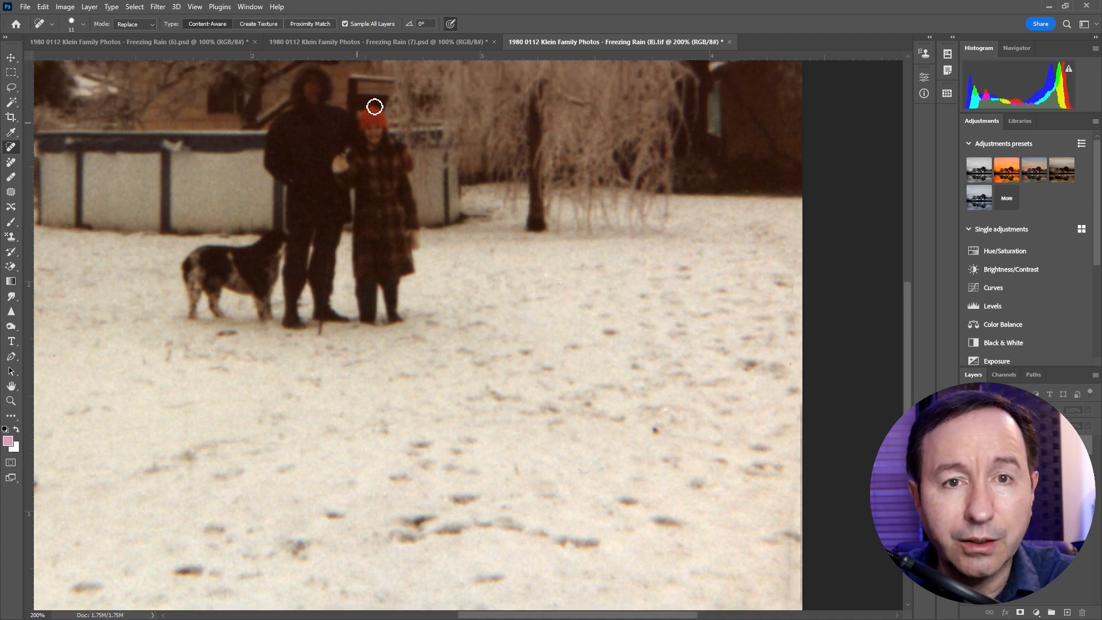
Save the retouched Freezing Rain (8) photo in Photoshop PSD format in the TIF folder.
{"action": "left_click", "coordinate": [25, 7]}
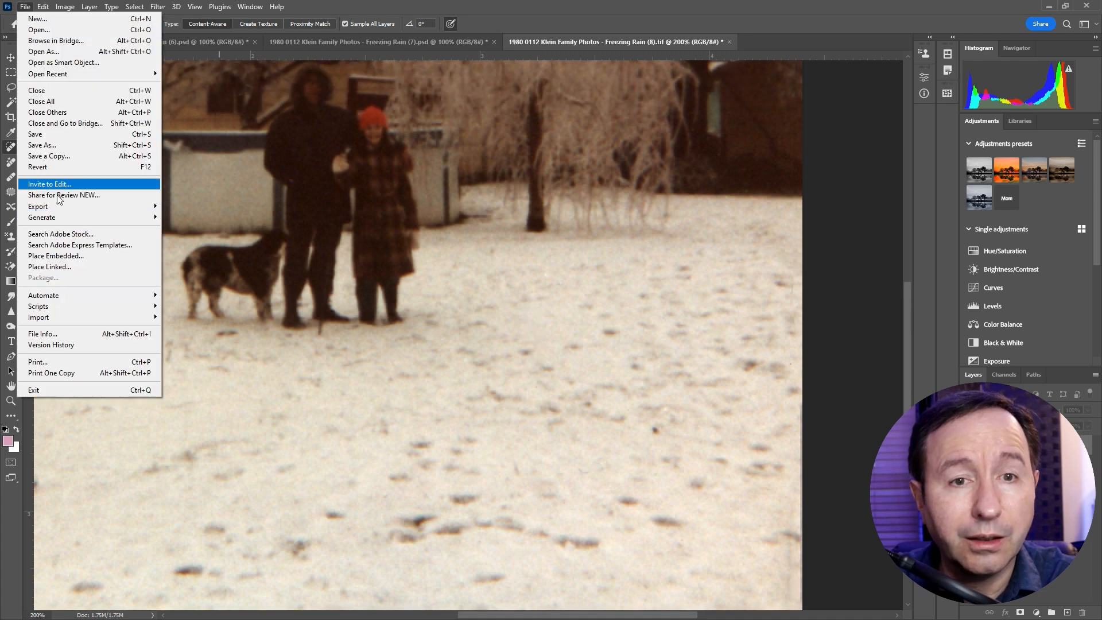
{"action": "left_click", "coordinate": [76, 145]}
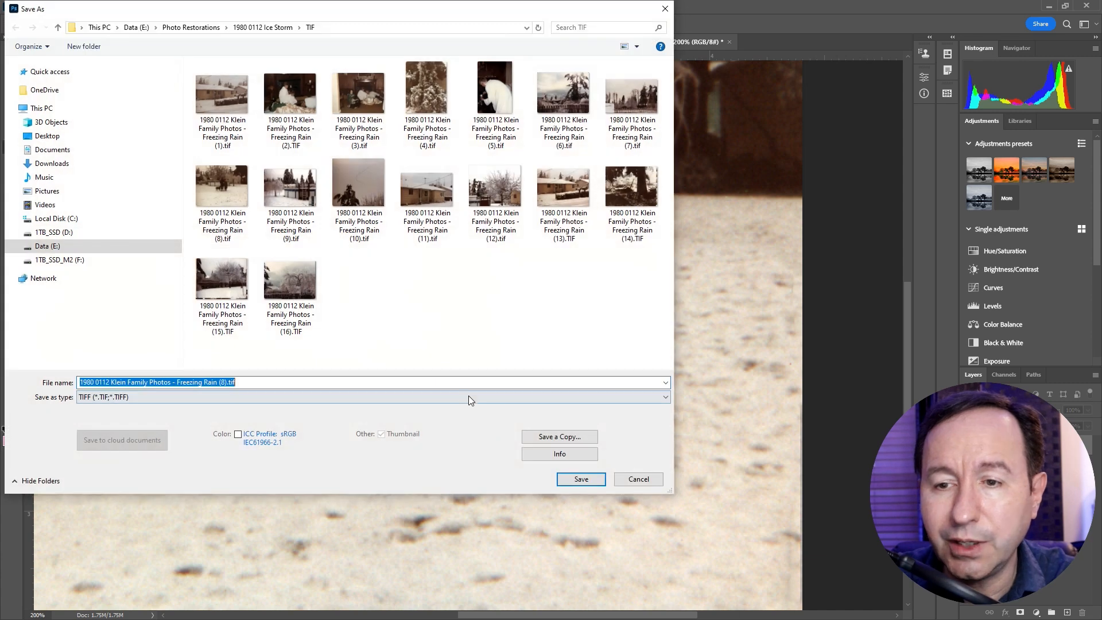
{"action": "left_click", "coordinate": [468, 397]}
{"action": "left_click", "coordinate": [388, 412]}
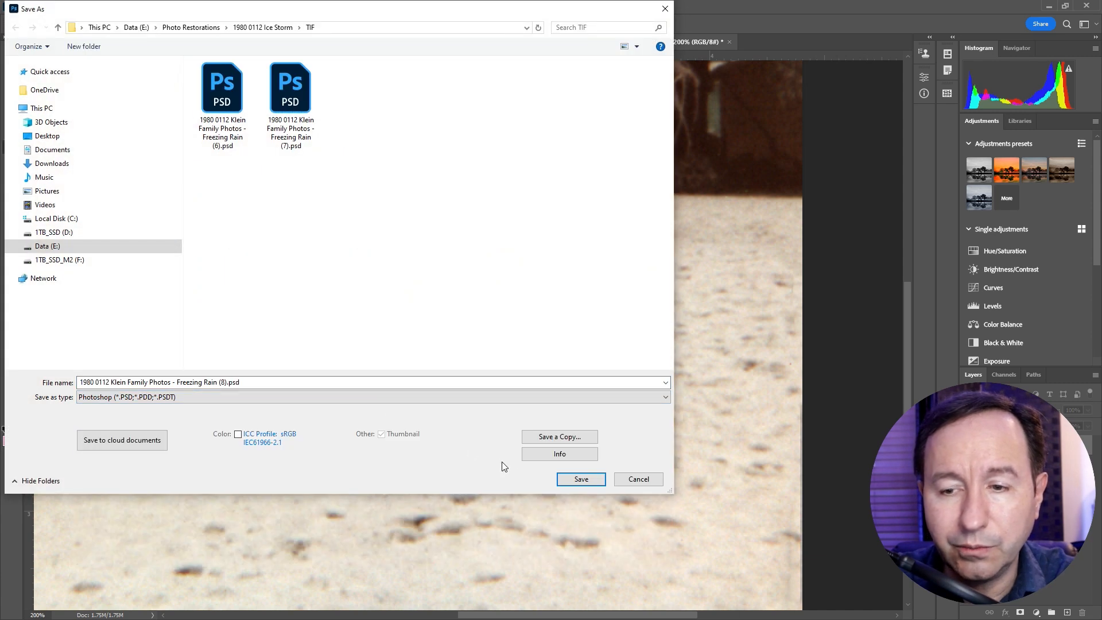
{"action": "left_click", "coordinate": [580, 480]}
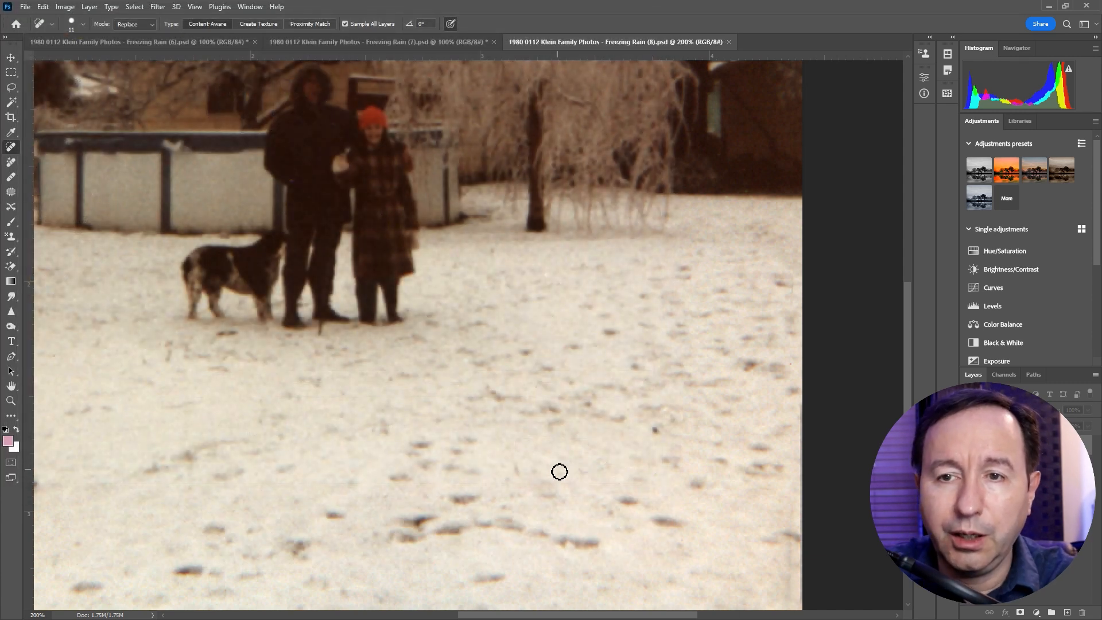
Heal the thin light scratch along the edge of the dark tree near the utility pole.
{"action": "scroll", "coordinate": [550, 447], "scroll_direction": "up", "scroll_amount": 2}
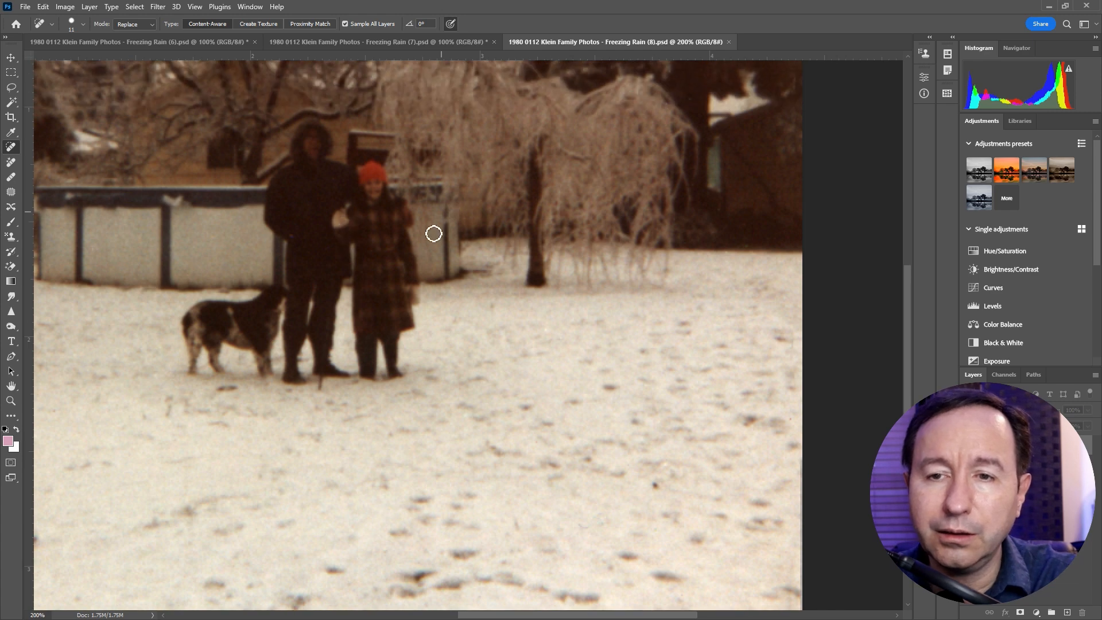
{"action": "scroll", "coordinate": [305, 217], "scroll_direction": "up", "scroll_amount": 2}
{"action": "scroll", "coordinate": [394, 260], "scroll_direction": "up", "scroll_amount": 2}
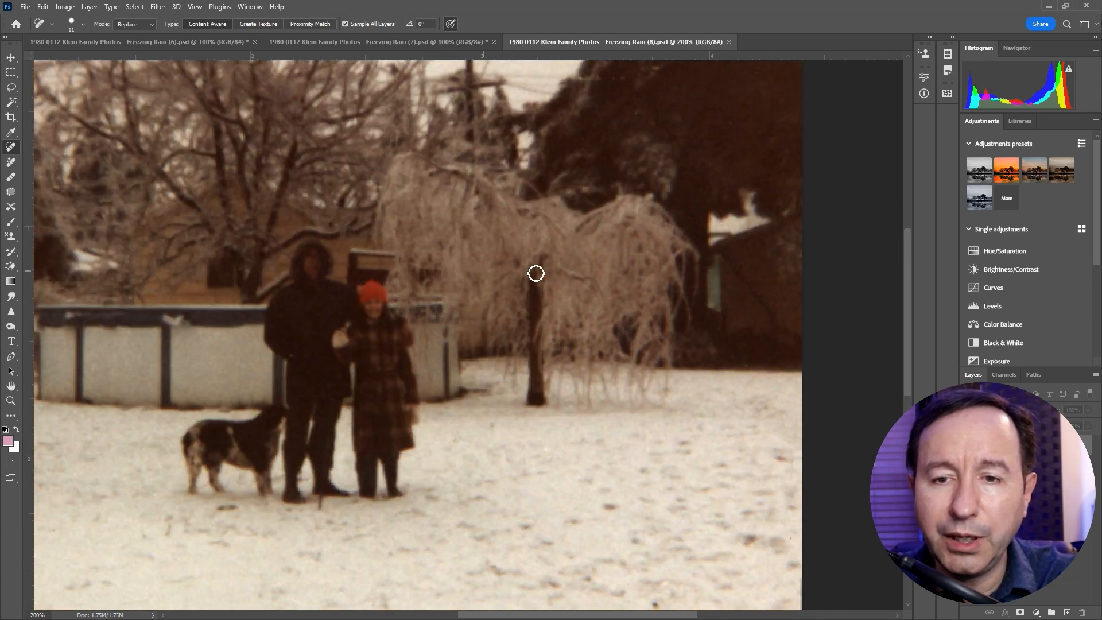
{"action": "scroll", "coordinate": [558, 309], "scroll_direction": "up", "scroll_amount": 4}
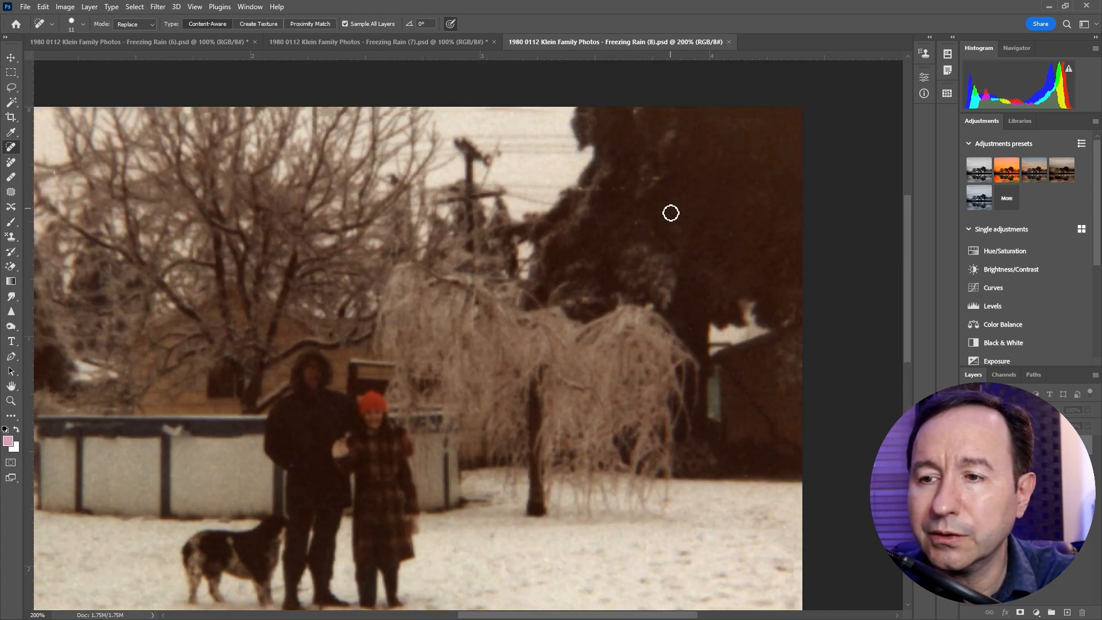
{"action": "left_click", "coordinate": [589, 192]}
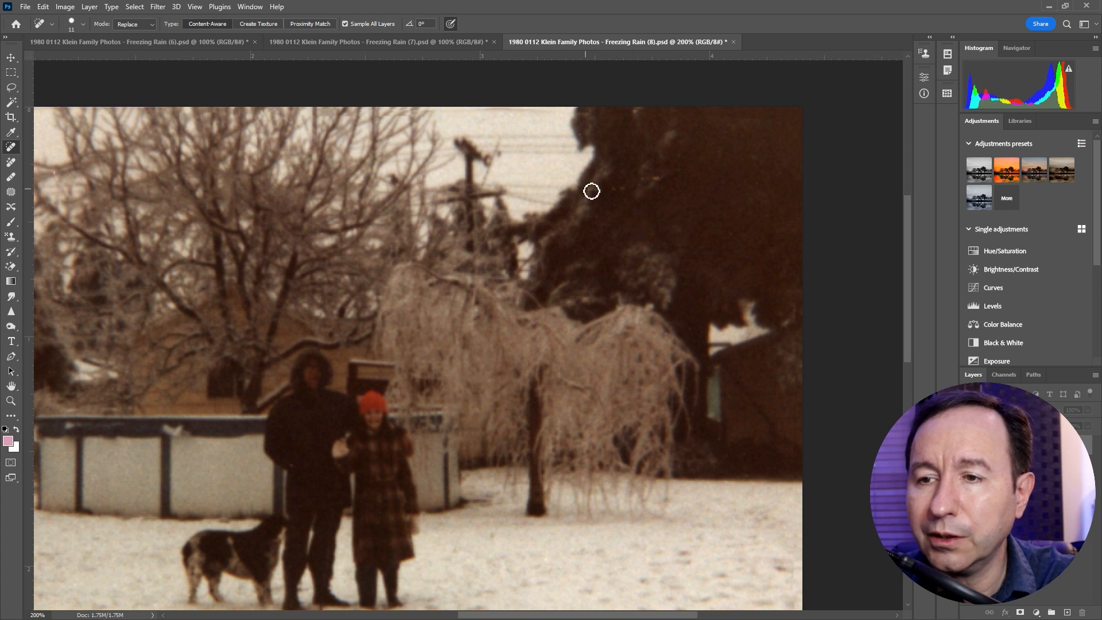
{"action": "scroll", "coordinate": [727, 196], "scroll_direction": "up", "scroll_amount": 1}
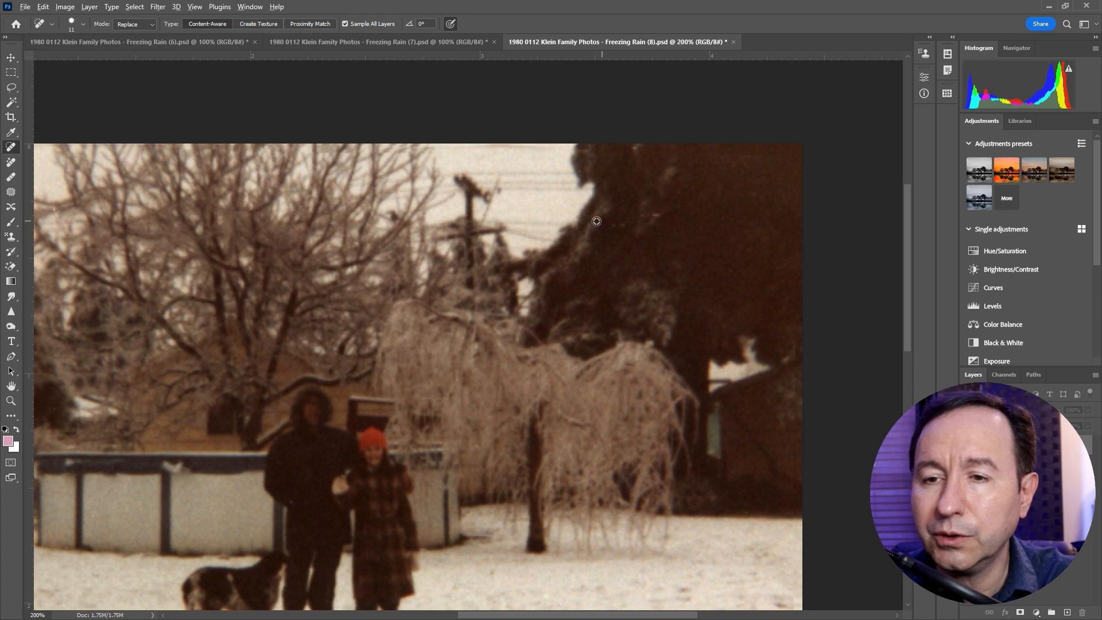
Export the Freezing Rain (8) photo as a JPG at quality 7 and 100% scale.
{"action": "key", "text": "alt+f"}
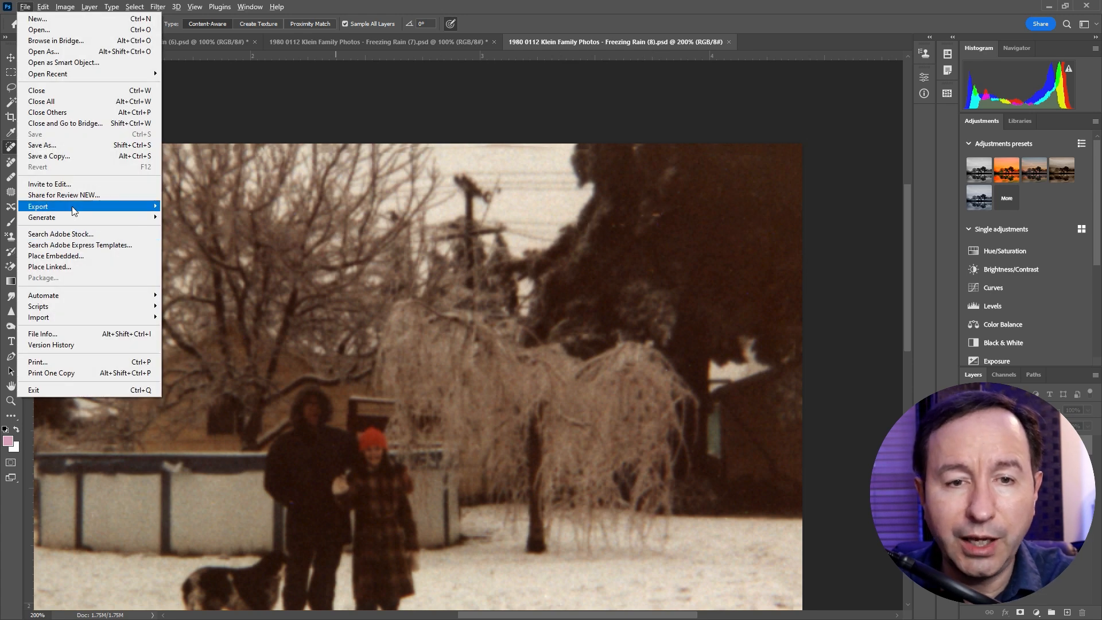
{"action": "mouse_move", "coordinate": [75, 207]}
{"action": "left_click", "coordinate": [212, 219]}
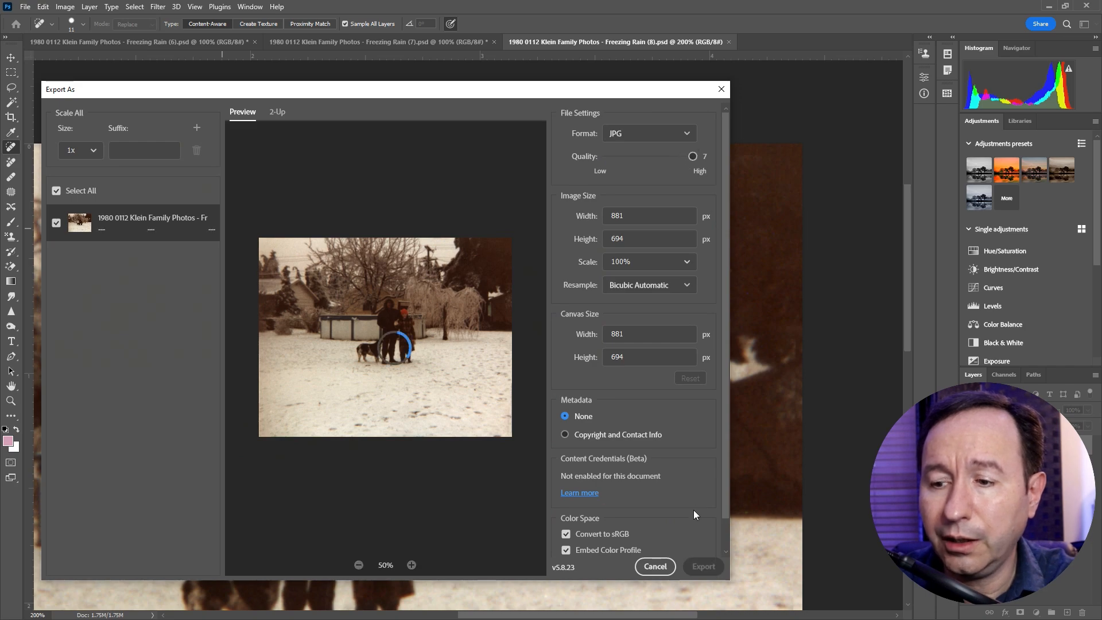
{"action": "left_click", "coordinate": [703, 566]}
{"action": "left_click", "coordinate": [635, 542]}
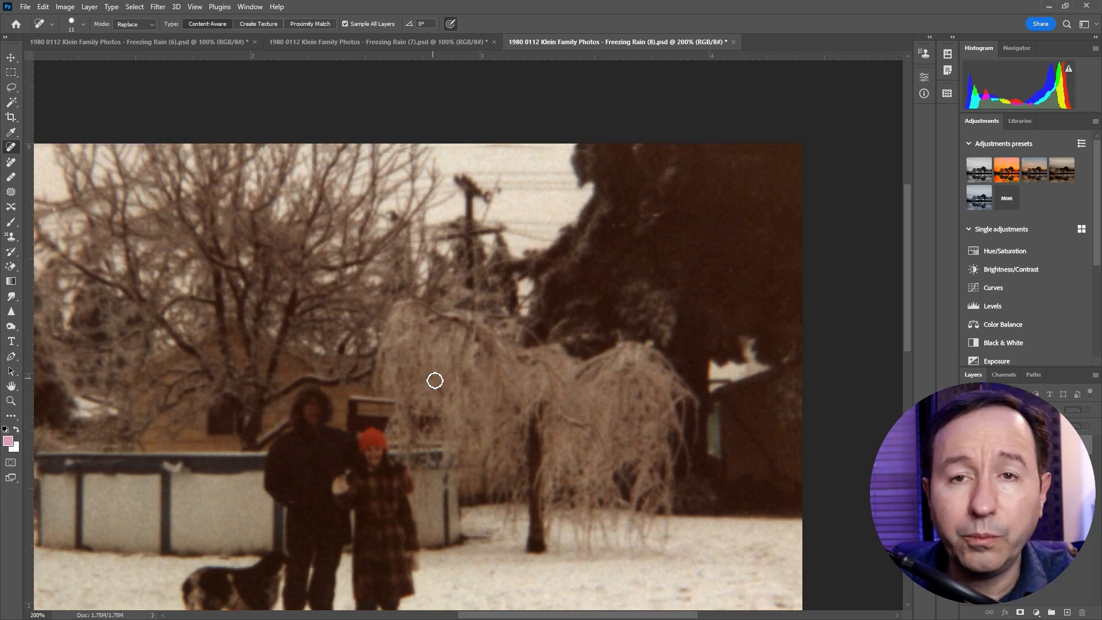
{"action": "key", "text": "alt+f"}
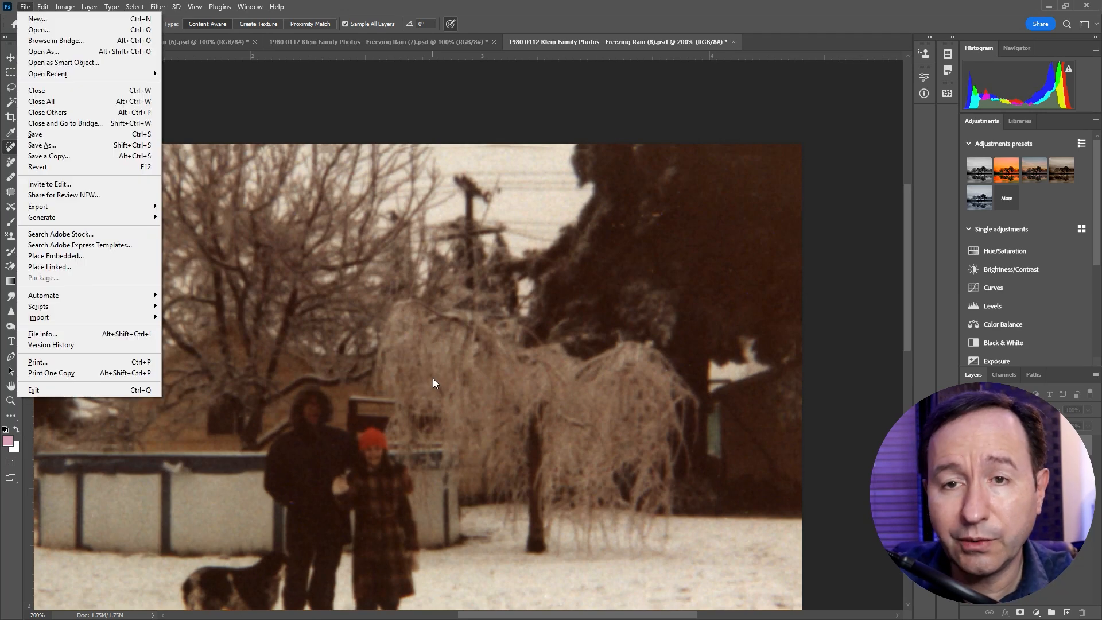
{"action": "key", "text": "Escape"}
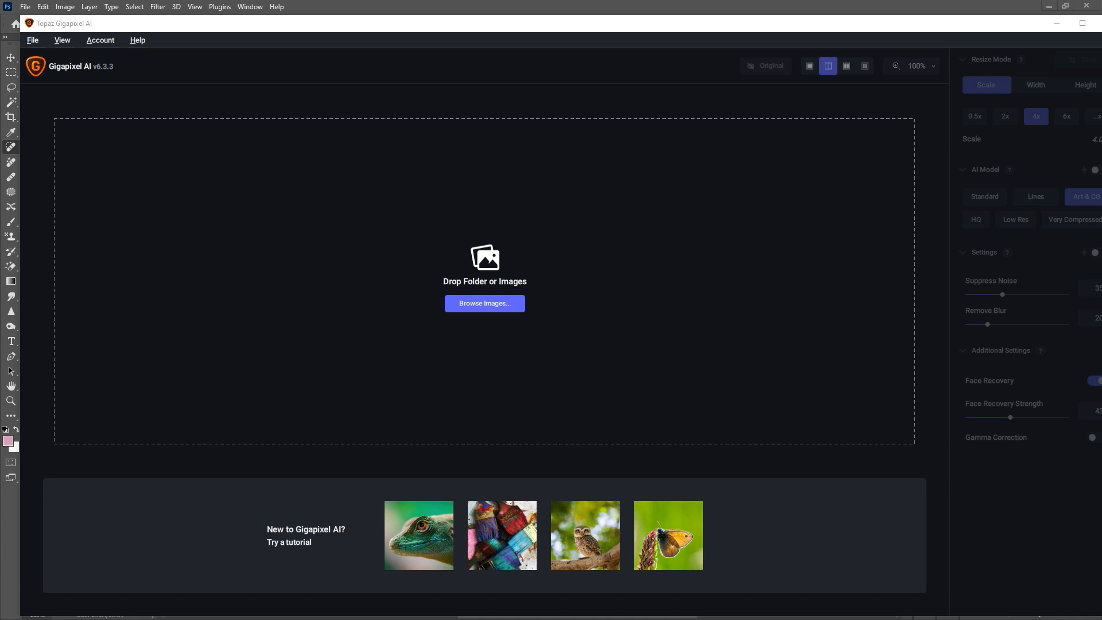
Switch to Topaz Gigapixel AI and load the Freezing Rain (6) JPG.
{"action": "left_click_drag", "start_coordinate": [54, 275], "coordinate": [337, 305]}
{"action": "scroll", "coordinate": [670, 365], "scroll_direction": "down", "scroll_amount": 4}
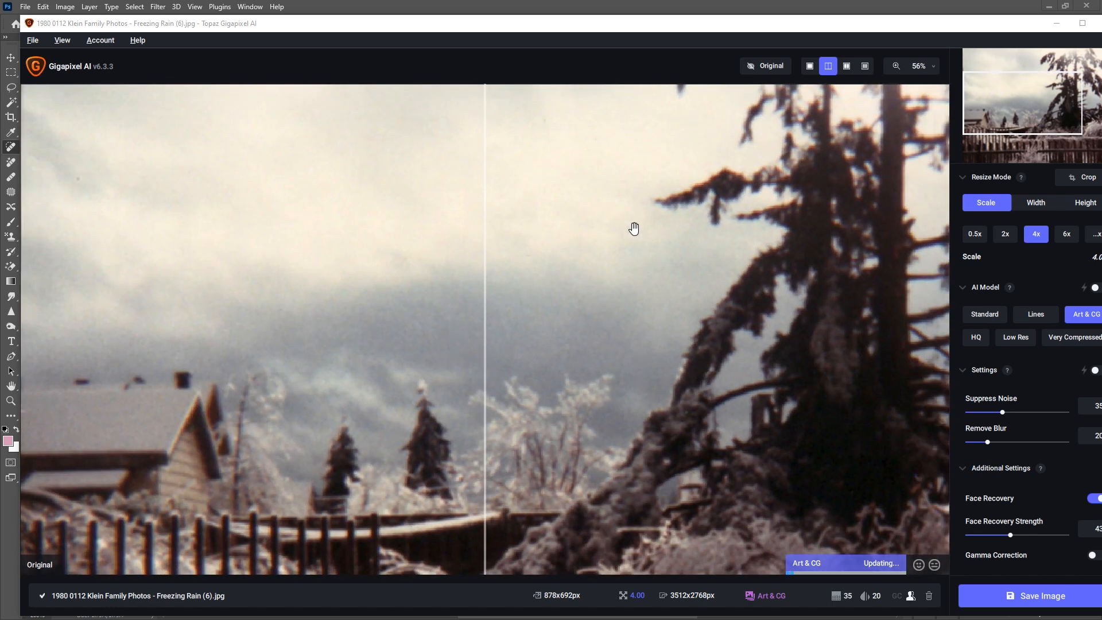
Compare the original and the 4x Art & CG preview across the fence, house and icy trees using the split view.
{"action": "scroll", "coordinate": [627, 438], "scroll_direction": "down", "scroll_amount": 3}
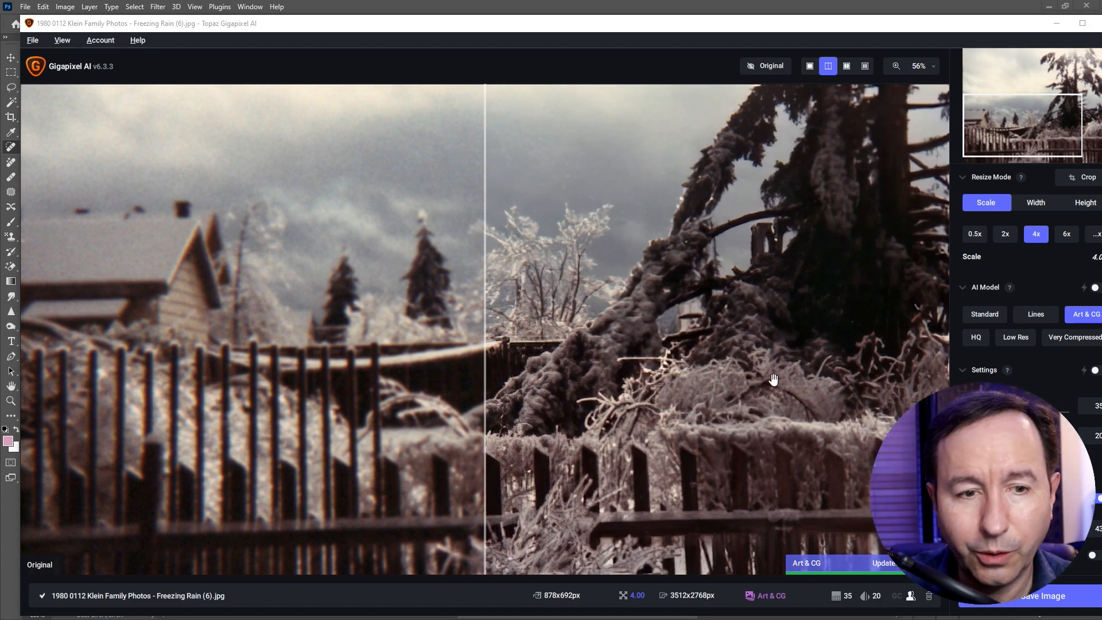
{"action": "left_click_drag", "start_coordinate": [489, 336], "coordinate": [408, 334]}
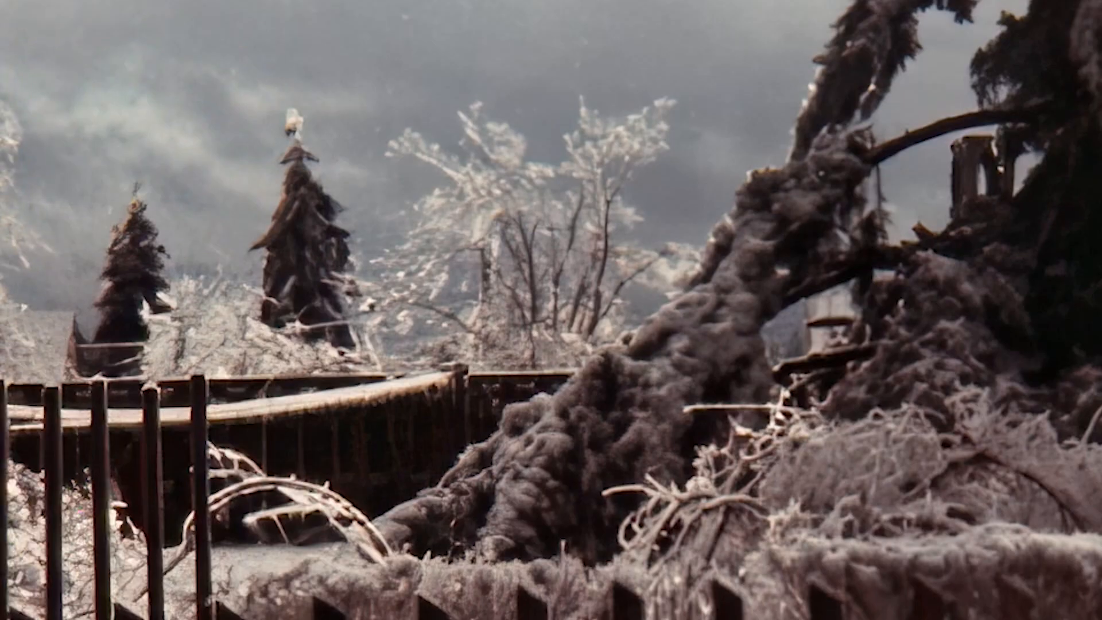
{"action": "left_click_drag", "start_coordinate": [6, 316], "coordinate": [713, 284]}
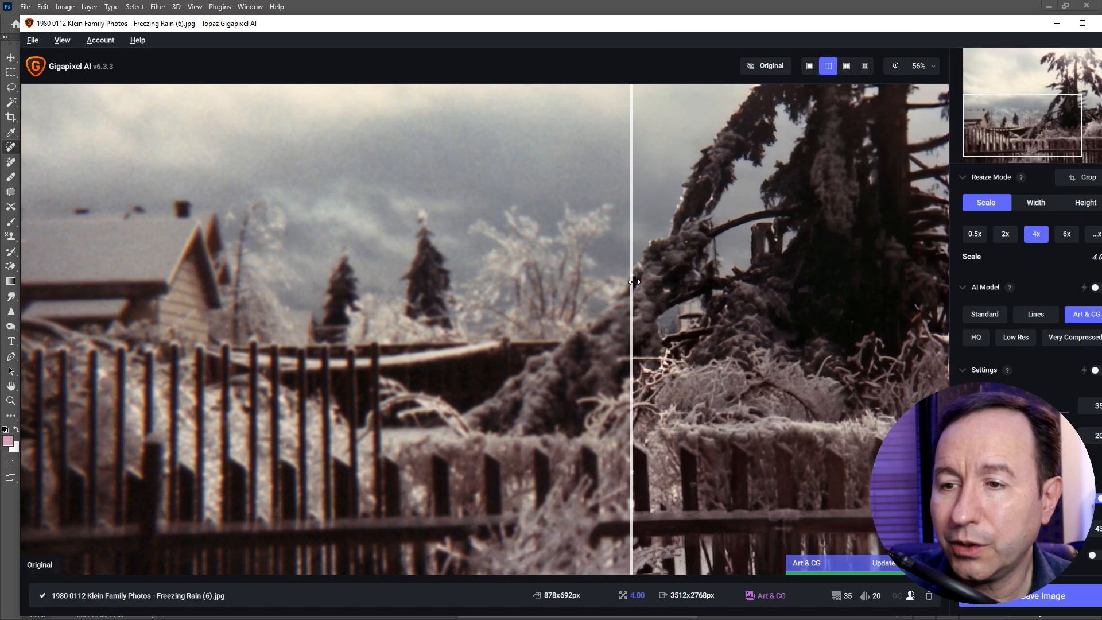
{"action": "left_click_drag", "start_coordinate": [633, 281], "coordinate": [23, 281]}
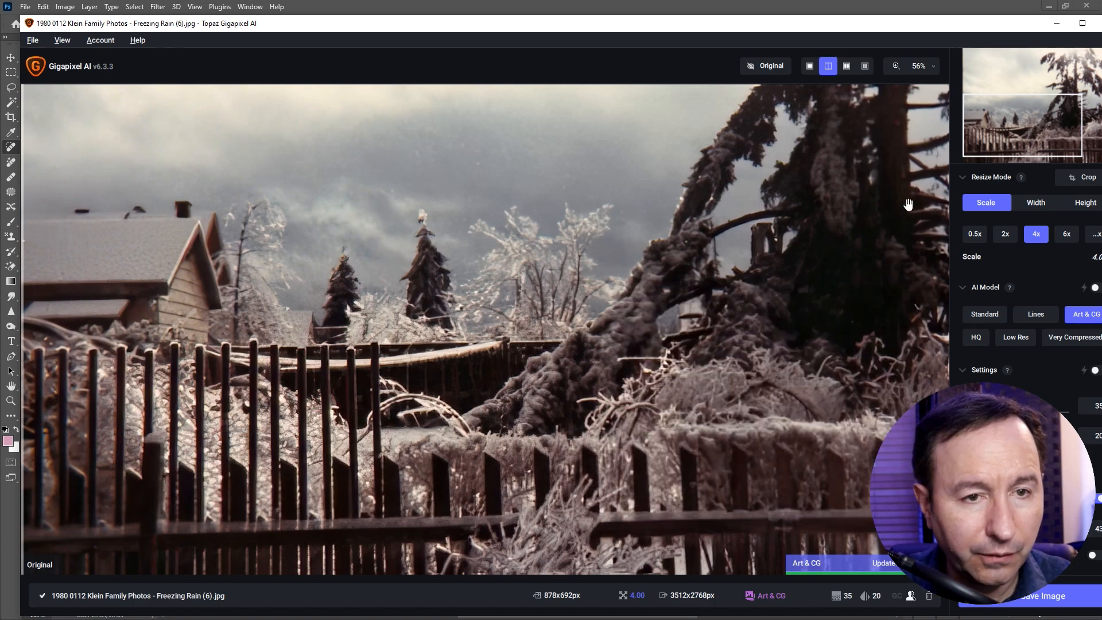
{"action": "left_click", "coordinate": [1082, 23]}
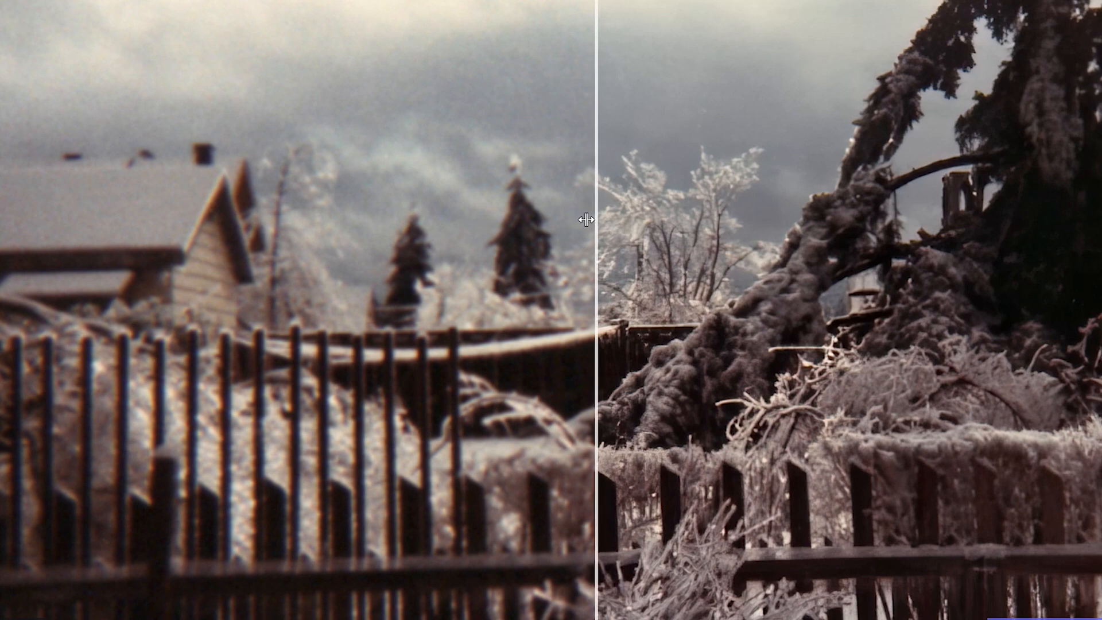
Reveal the Art & CG preview across the full view and inspect the small evergreens, icy trees and fence up close.
{"action": "left_click_drag", "start_coordinate": [589, 219], "coordinate": [26, 319]}
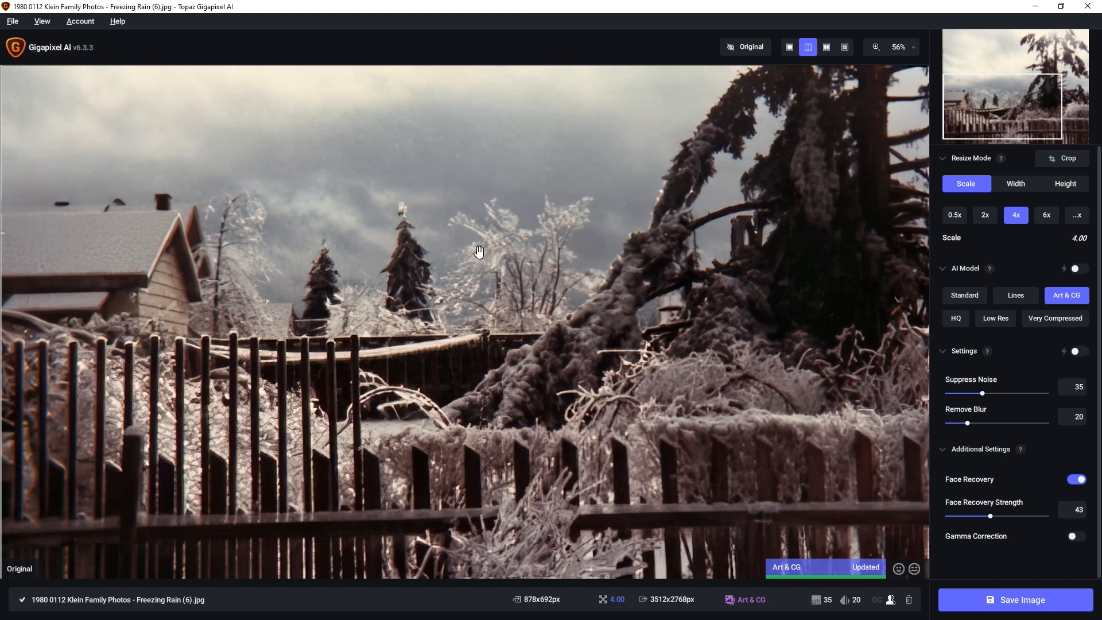
{"action": "scroll", "coordinate": [573, 250], "scroll_direction": "up", "scroll_amount": 4}
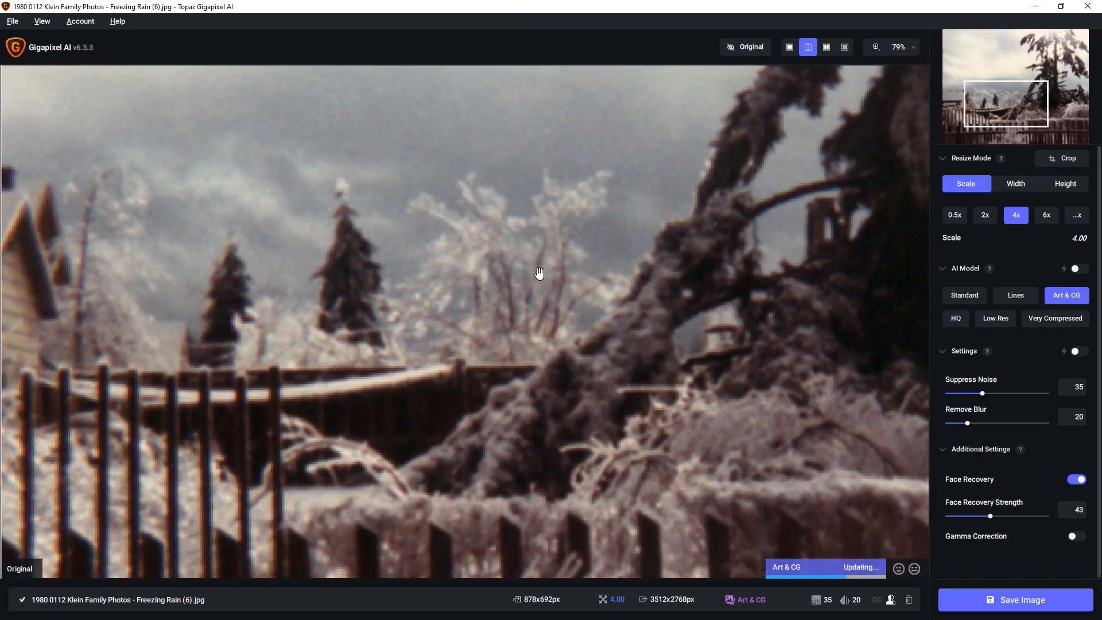
{"action": "scroll", "coordinate": [535, 278], "scroll_direction": "up", "scroll_amount": 1}
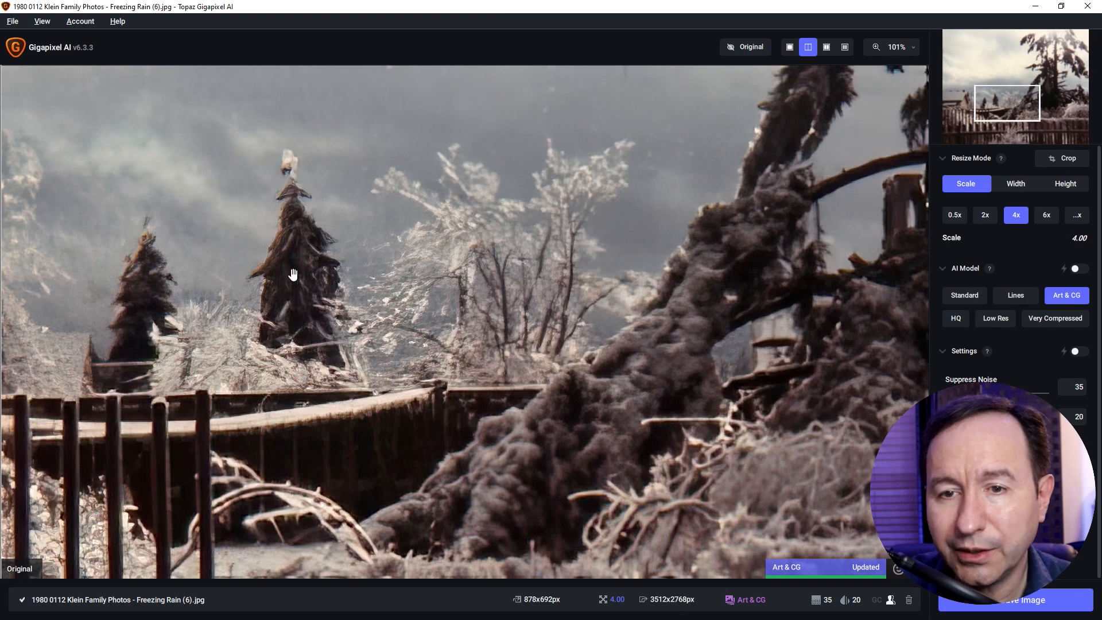
{"action": "scroll", "coordinate": [402, 299], "scroll_direction": "down", "scroll_amount": 2}
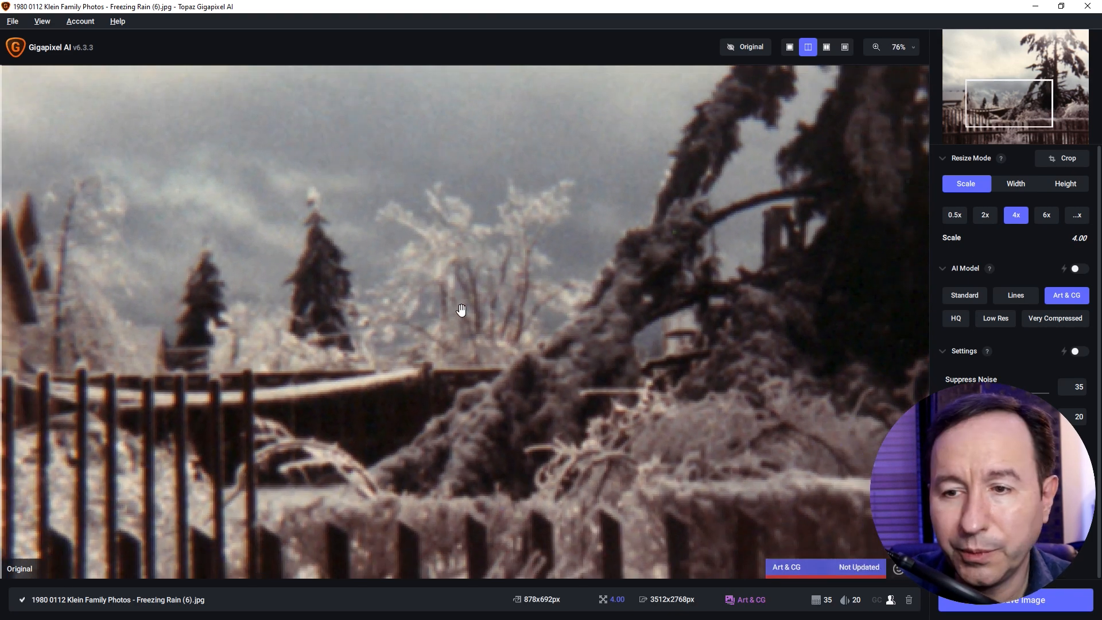
Compare the Low Res model with Art & CG on the icy trees and fallen branches.
{"action": "mouse_move", "coordinate": [995, 321]}
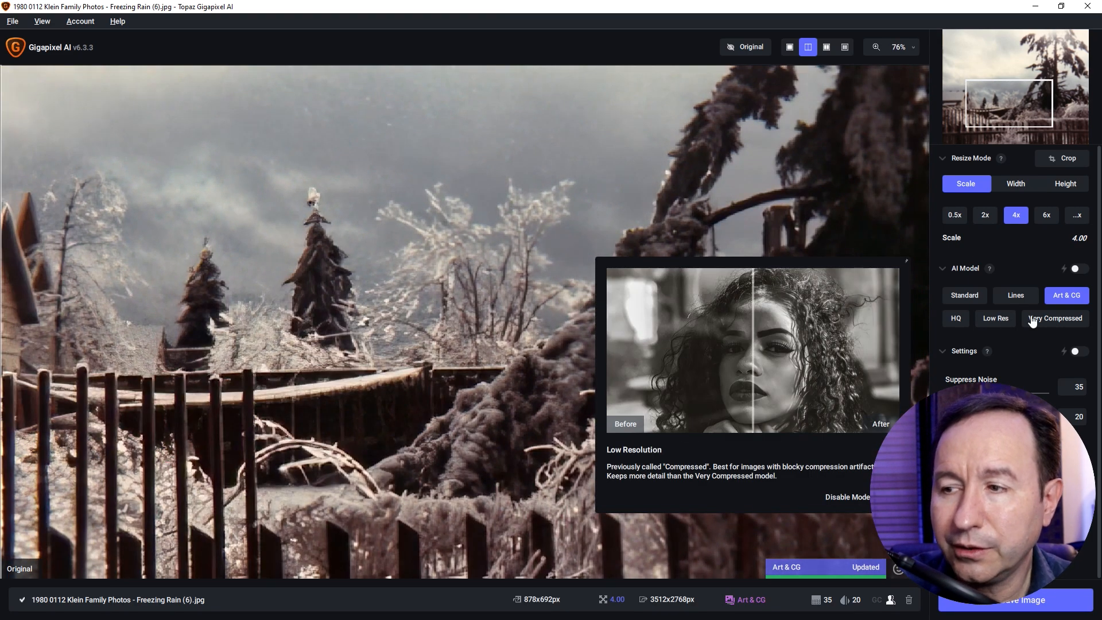
{"action": "left_click", "coordinate": [992, 324]}
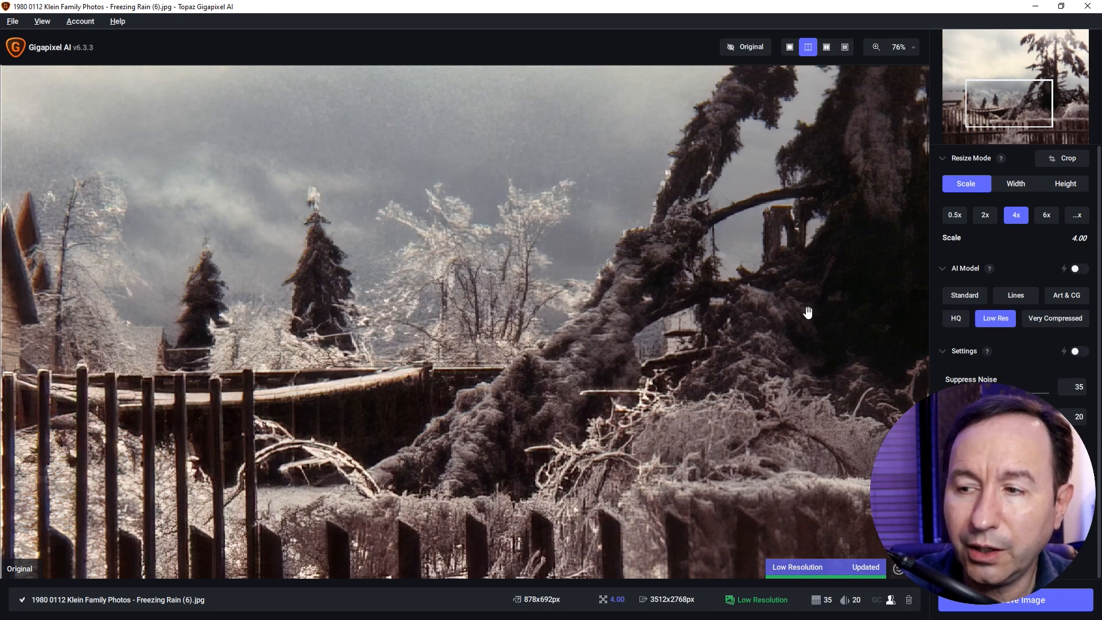
{"action": "left_click", "coordinate": [1065, 295]}
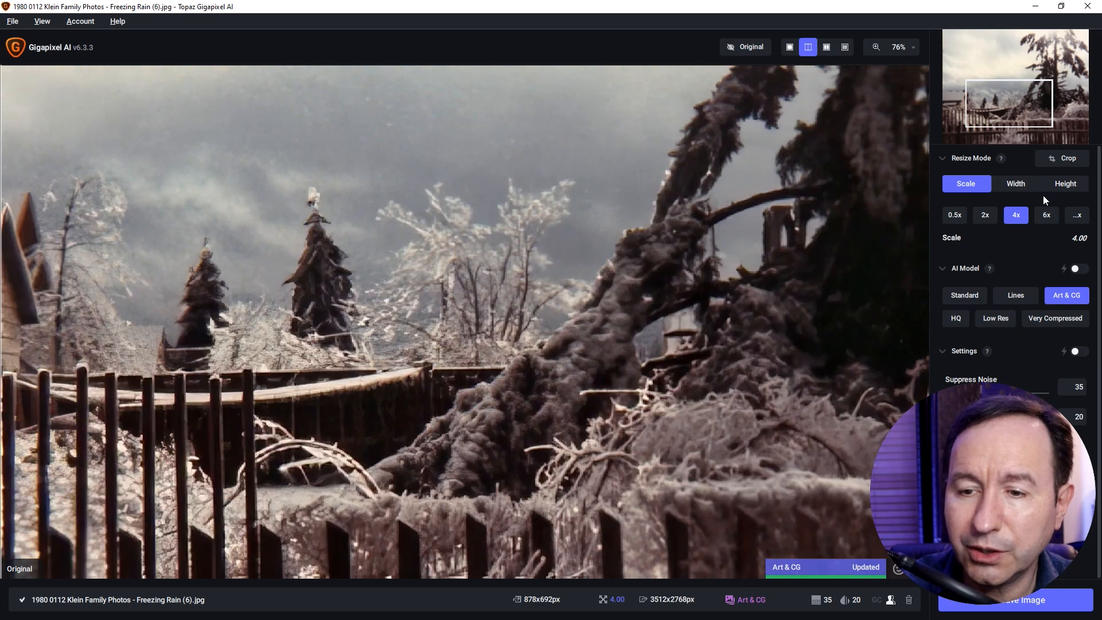
{"action": "scroll", "coordinate": [757, 367], "scroll_direction": "down", "scroll_amount": 1}
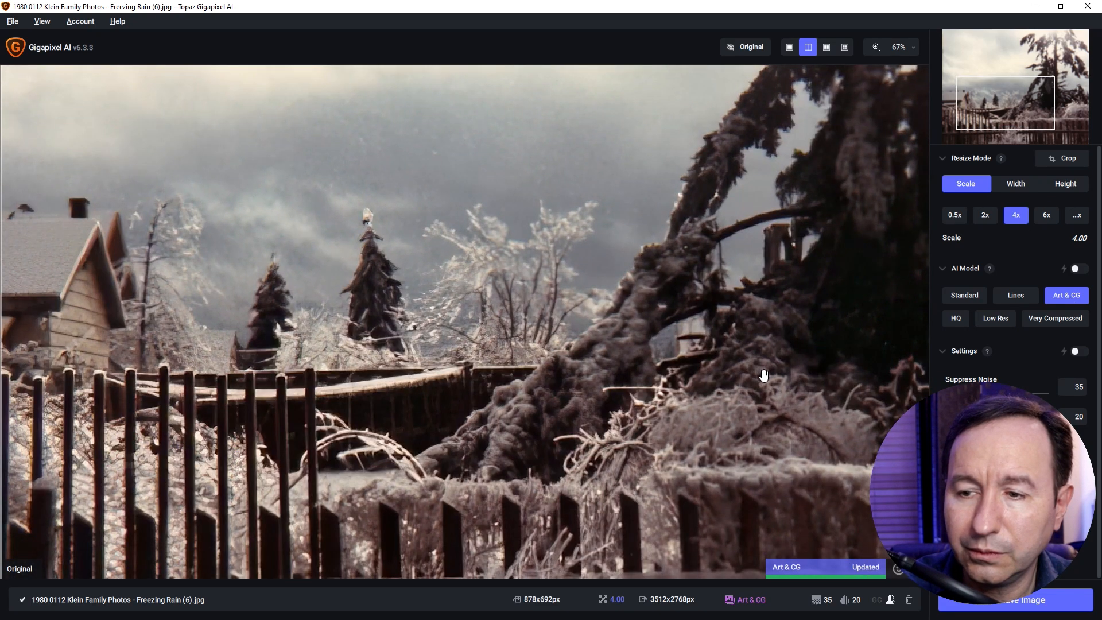
Compare the HQ and Low Res models on the wider scene, returning to Art & CG.
{"action": "left_click", "coordinate": [951, 322]}
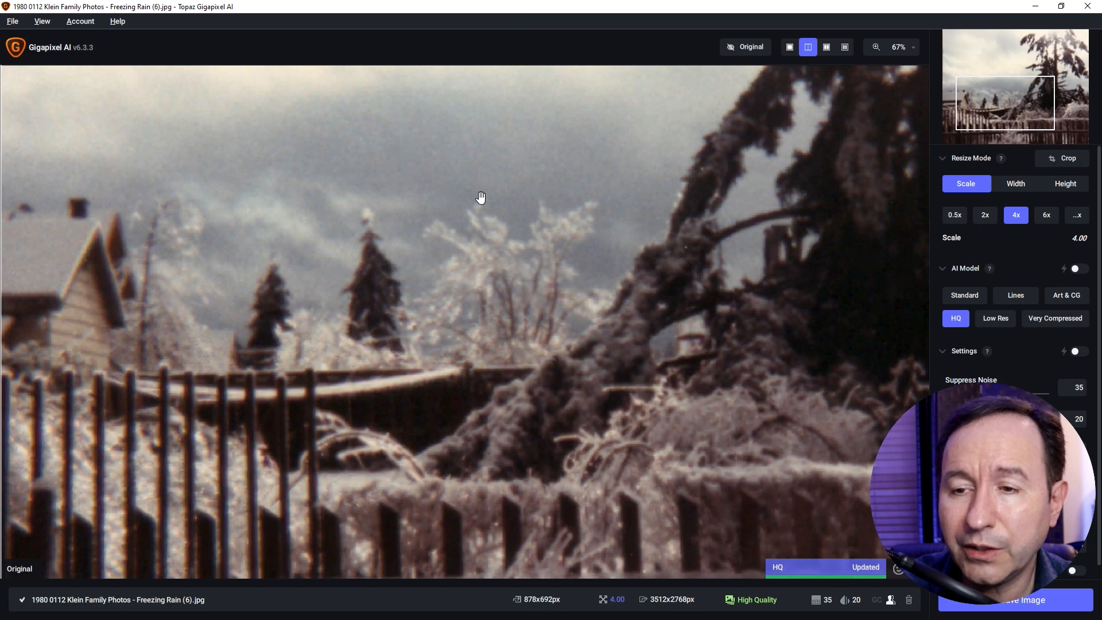
{"action": "scroll", "coordinate": [487, 233], "scroll_direction": "down", "scroll_amount": 4}
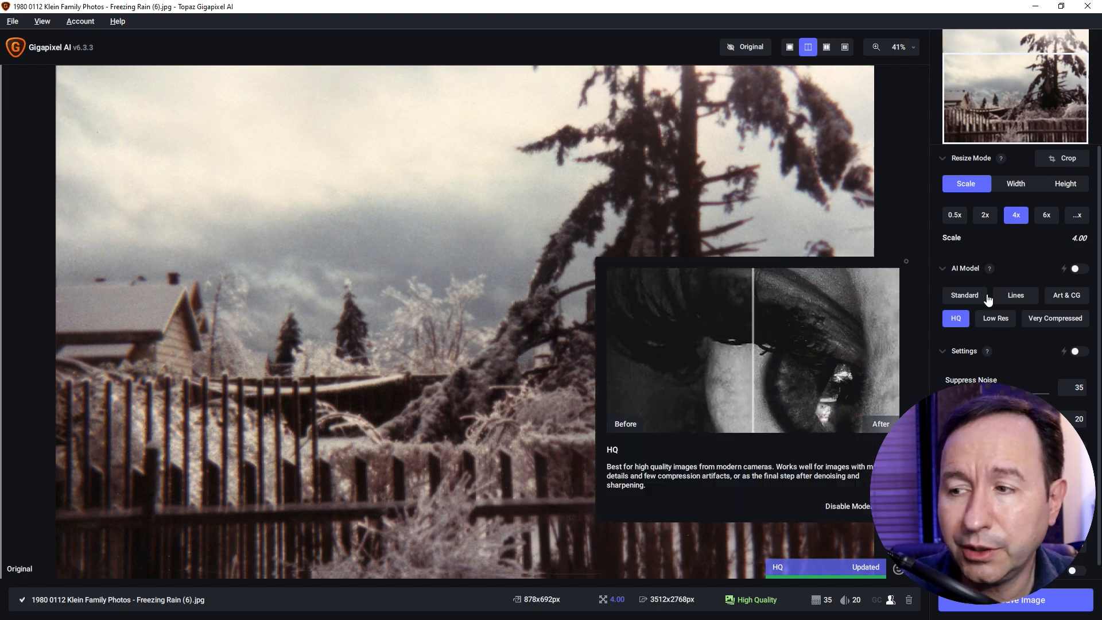
{"action": "left_click", "coordinate": [994, 318]}
{"action": "mouse_move", "coordinate": [1083, 304]}
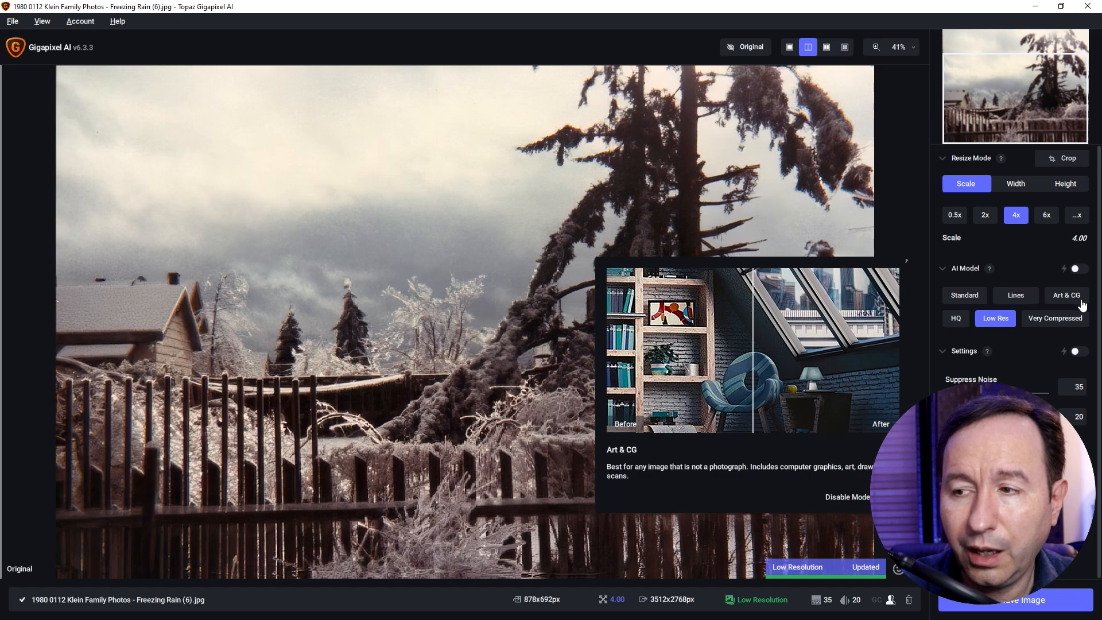
{"action": "left_click", "coordinate": [1068, 295]}
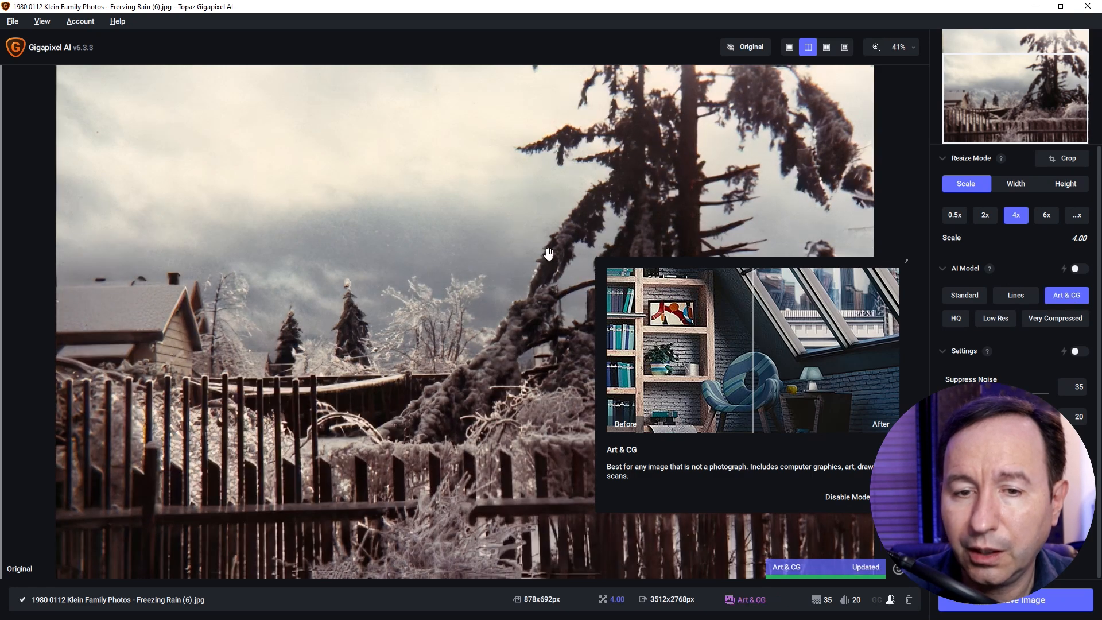
Compare the original with the Art & CG result over the entire Freezing Rain (6) photo using the split view.
{"action": "left_click_drag", "start_coordinate": [22, 256], "coordinate": [62, 258]}
{"action": "left_click_drag", "start_coordinate": [3, 221], "coordinate": [85, 224]}
{"action": "scroll", "coordinate": [271, 224], "scroll_direction": "down", "scroll_amount": 3}
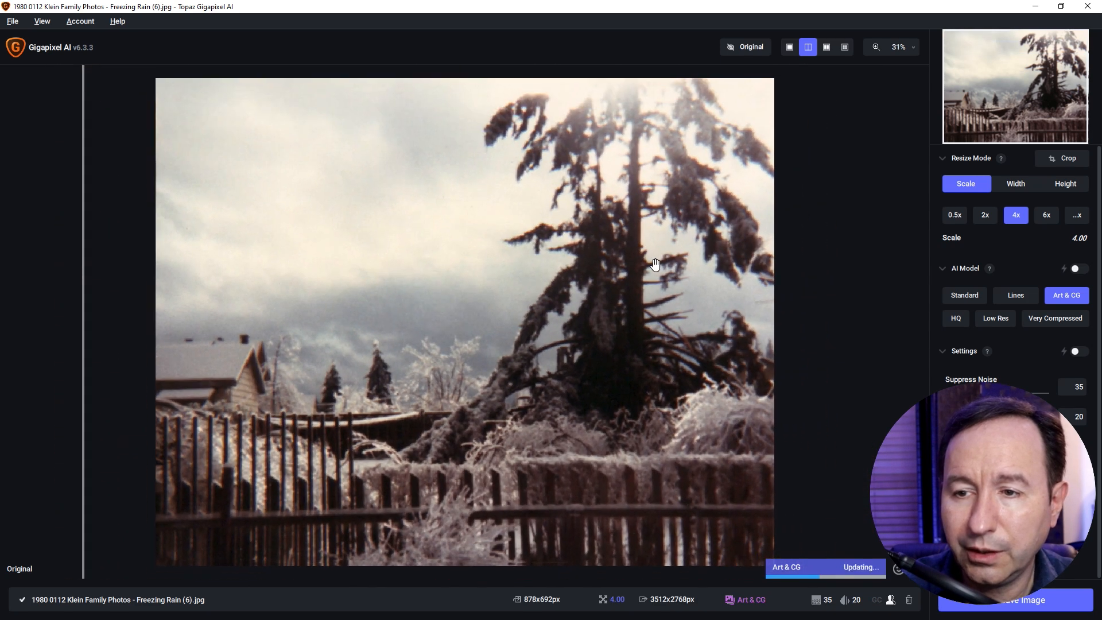
{"action": "left_click_drag", "start_coordinate": [83, 252], "coordinate": [782, 253]}
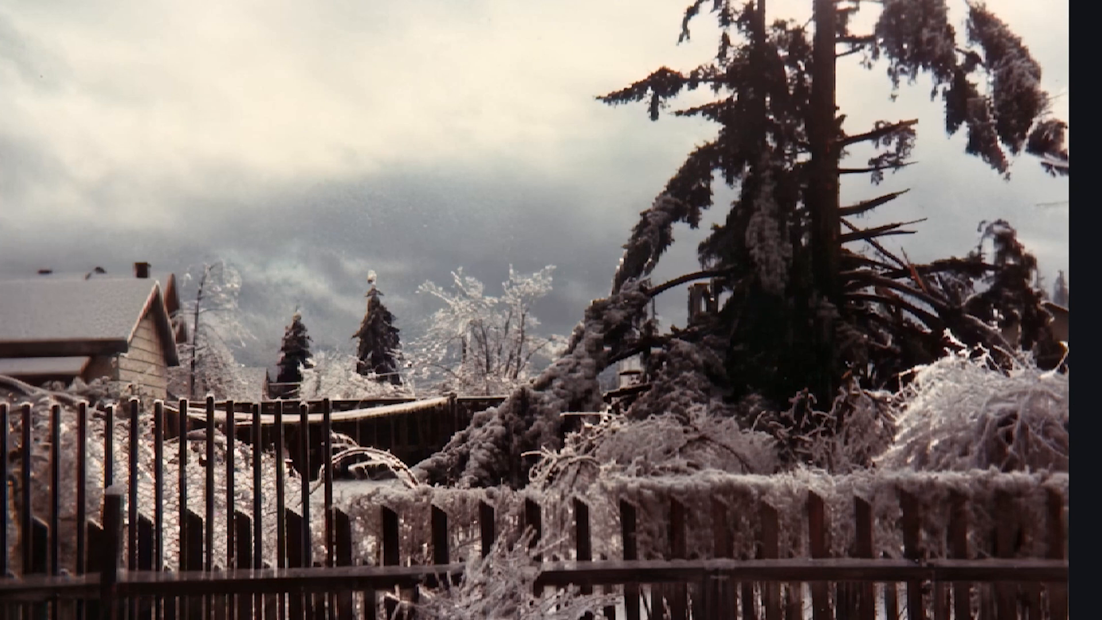
Set the Freezing Rain (6) scale to 6x and save the upscaled image in the source format and directory.
{"action": "left_click", "coordinate": [1026, 602]}
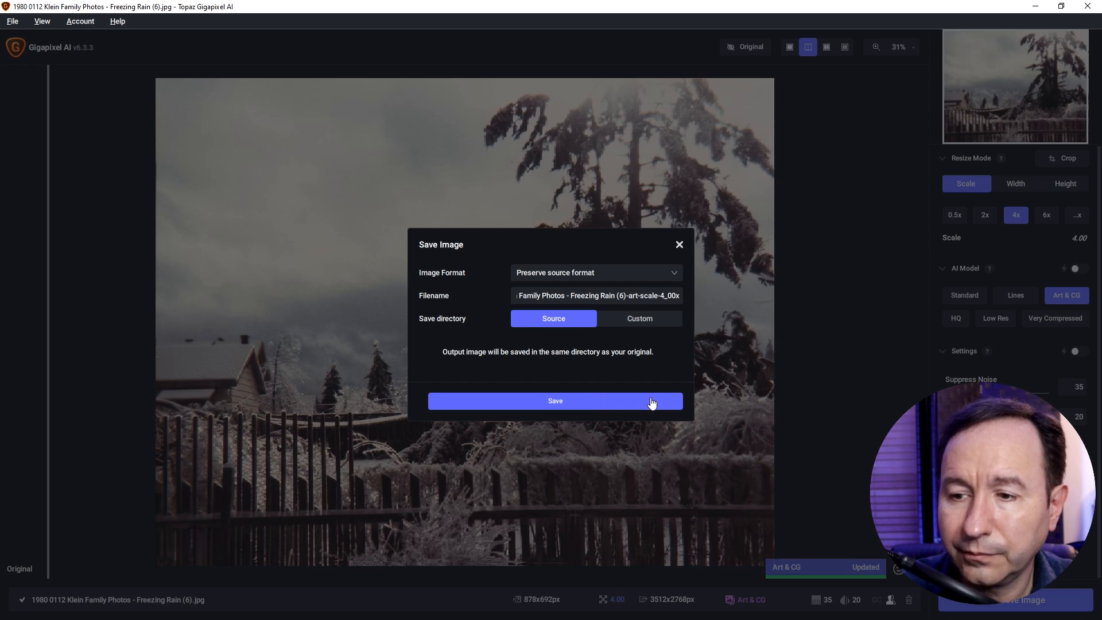
{"action": "left_click", "coordinate": [679, 244]}
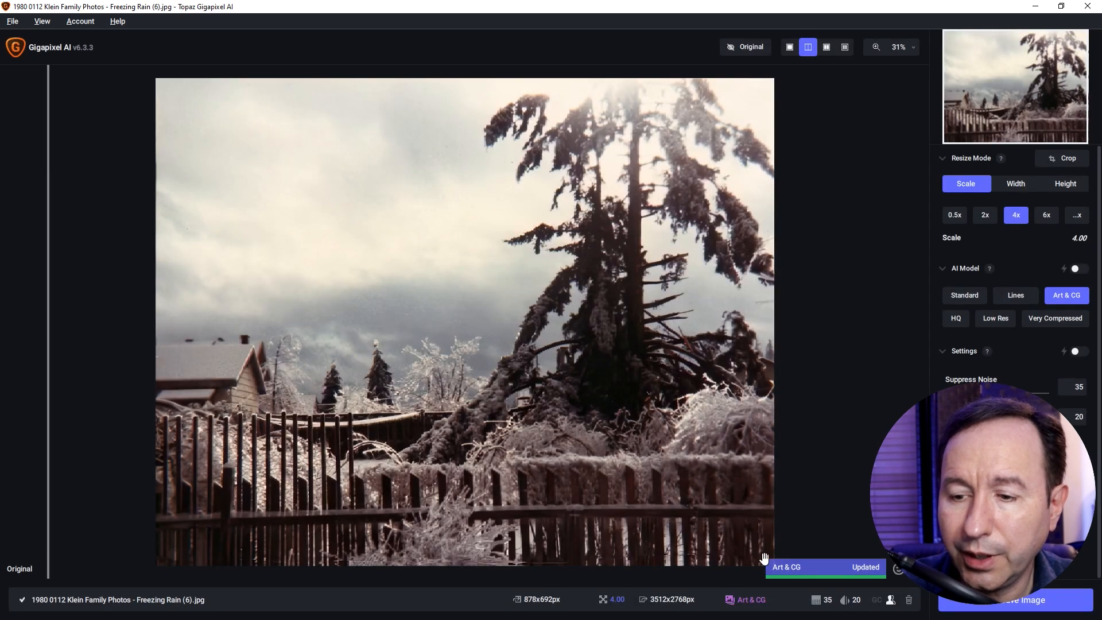
{"action": "left_click", "coordinate": [1045, 217]}
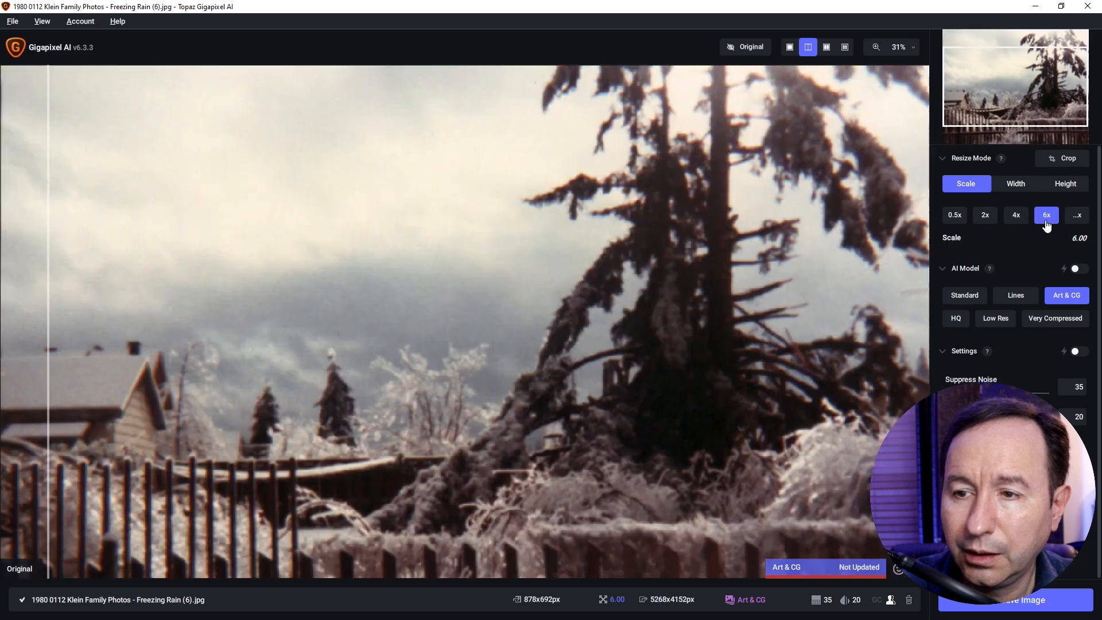
{"action": "left_click", "coordinate": [1027, 601]}
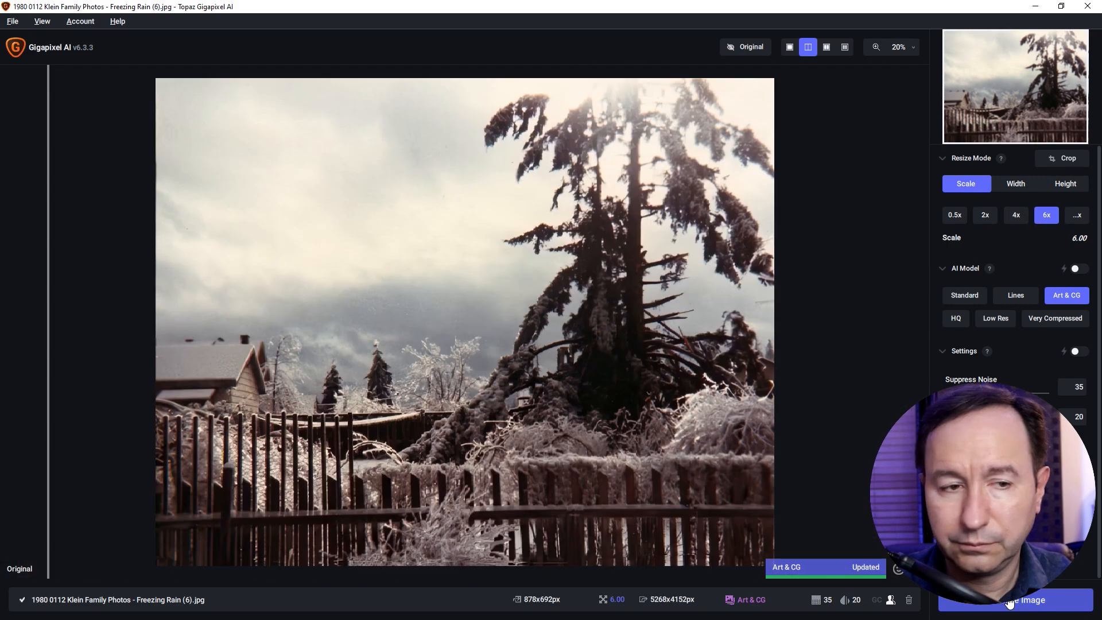
{"action": "left_click", "coordinate": [555, 403]}
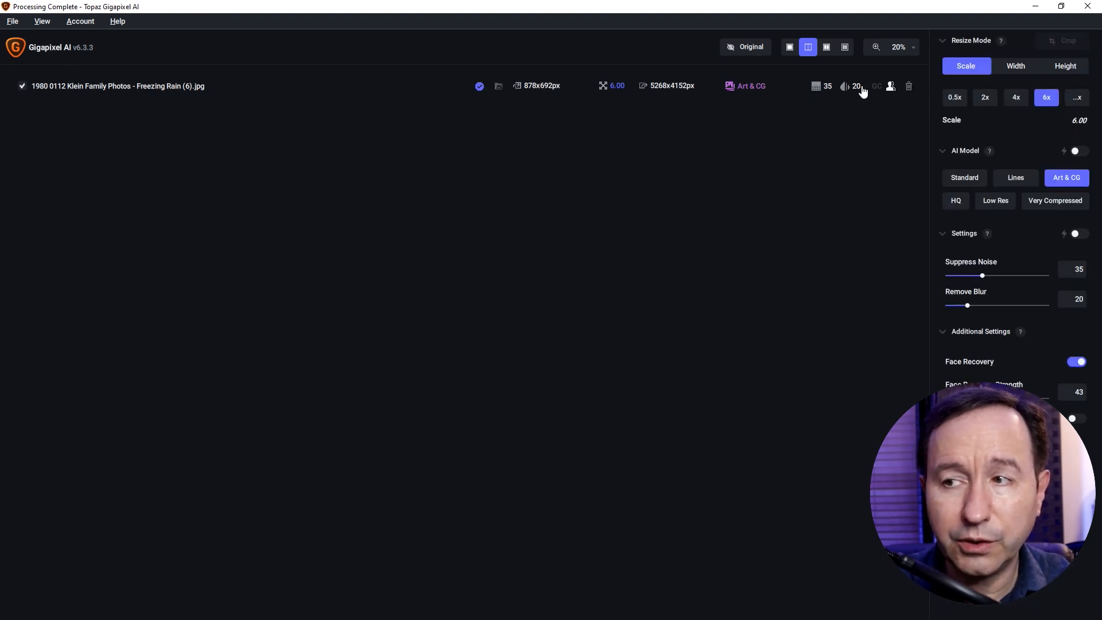
Replace the processed photo with the Freezing Rain (7) JPG and extend the upscaled preview across the whole picture.
{"action": "left_click", "coordinate": [909, 86]}
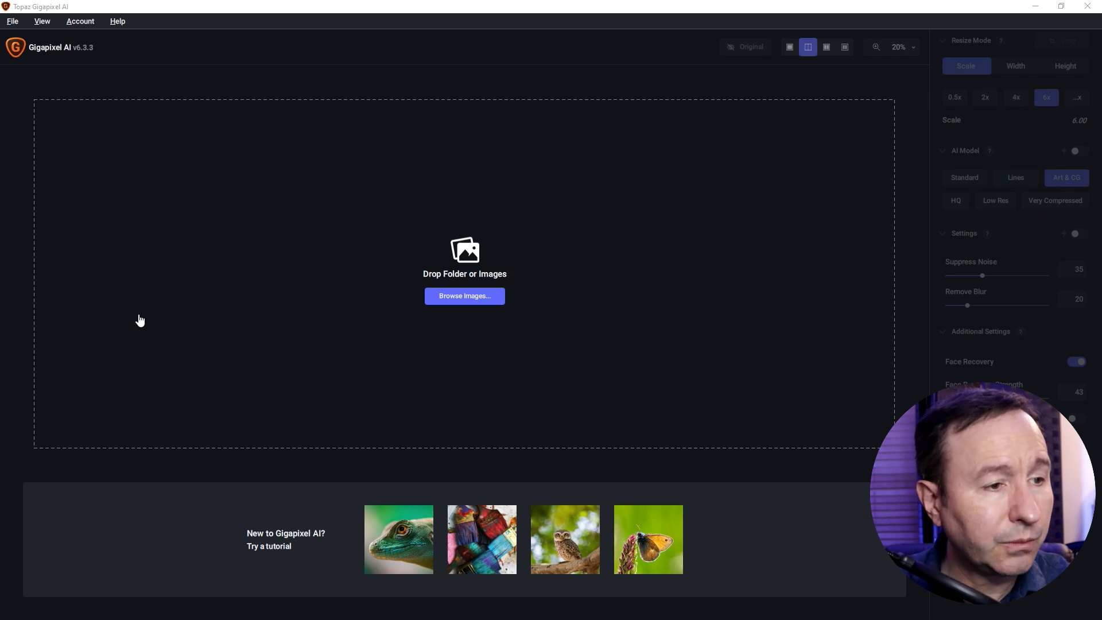
{"action": "left_click_drag", "start_coordinate": [0, 298], "coordinate": [309, 298]}
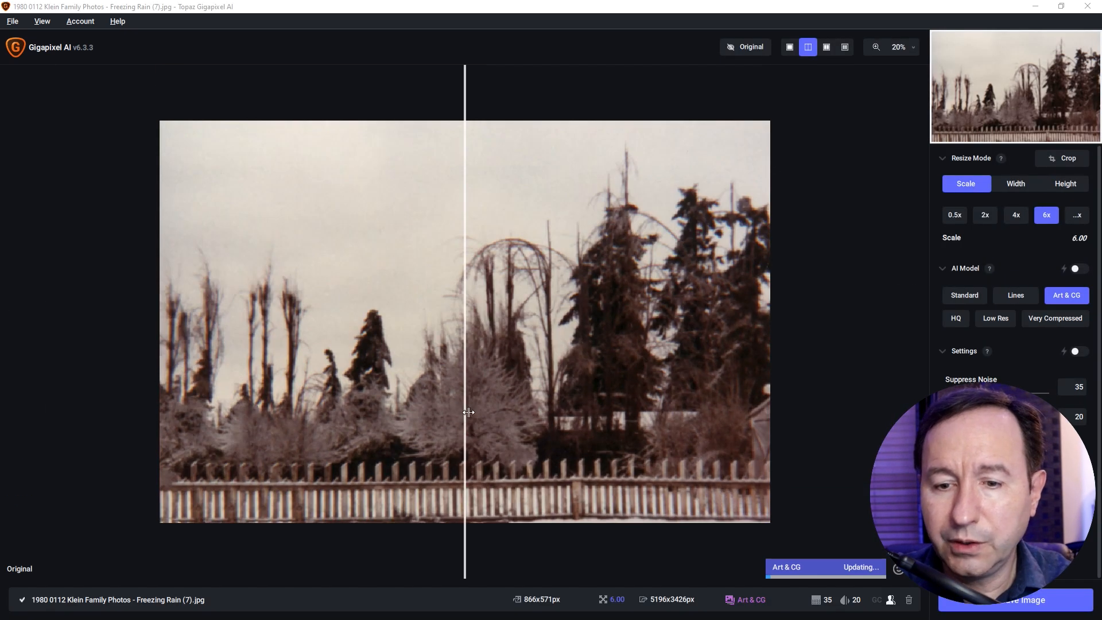
{"action": "scroll", "coordinate": [469, 412], "scroll_direction": "up", "scroll_amount": 1}
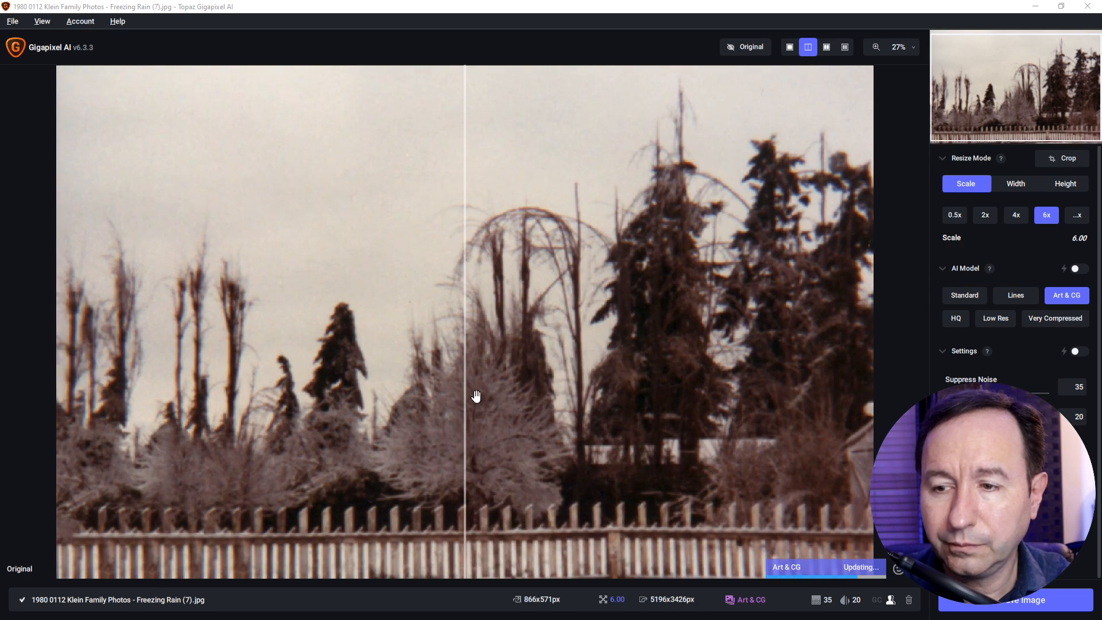
{"action": "left_click_drag", "start_coordinate": [460, 396], "coordinate": [7, 388]}
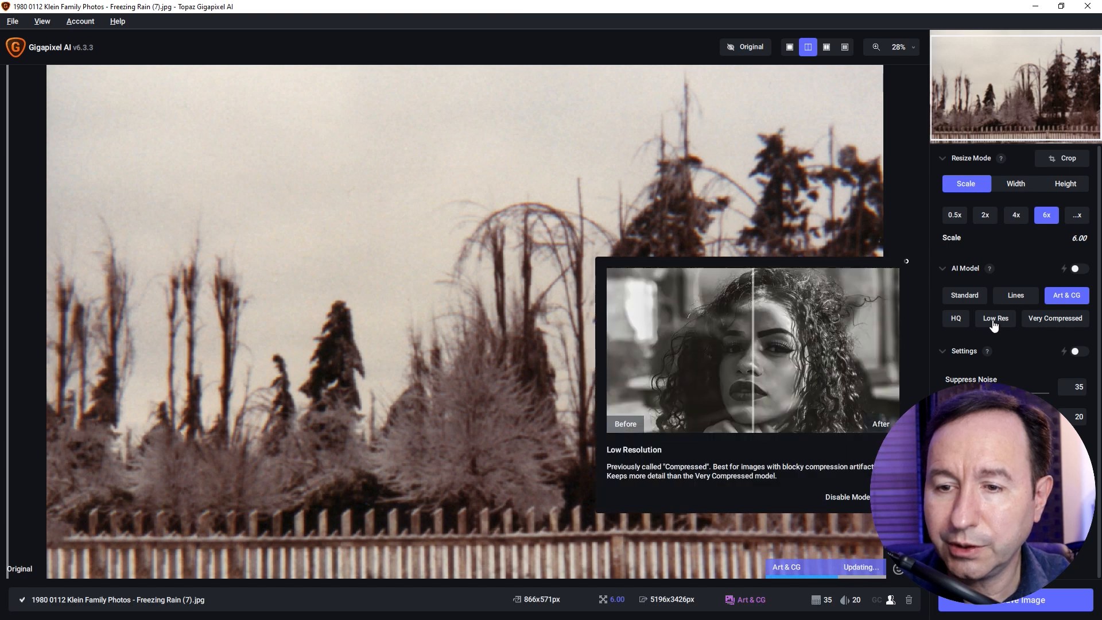
Compare the Art & CG, Low Res, Standard and HQ models on the frosted trees and fence, using the four-way view.
{"action": "left_click", "coordinate": [994, 319]}
{"action": "left_click", "coordinate": [1076, 296]}
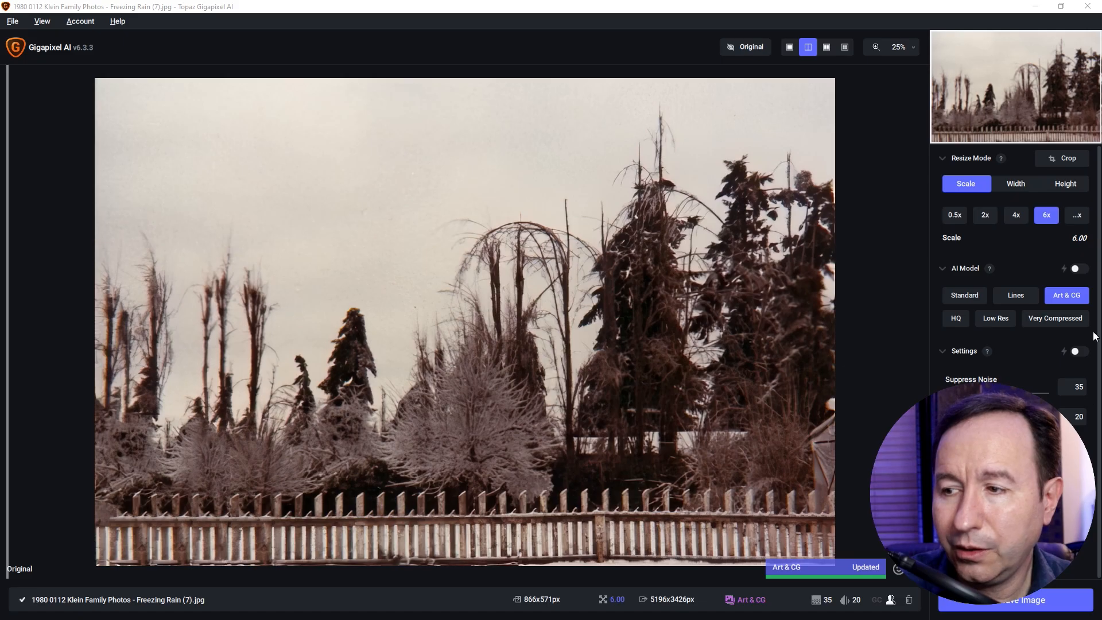
{"action": "left_click", "coordinate": [846, 49]}
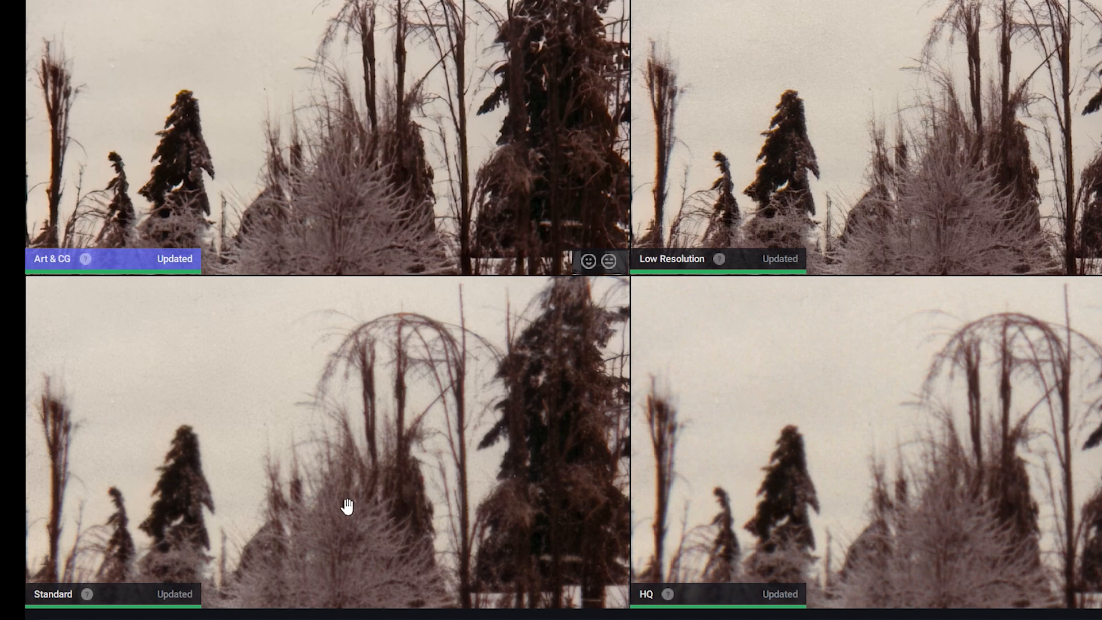
{"action": "left_click_drag", "start_coordinate": [948, 504], "coordinate": [942, 423]}
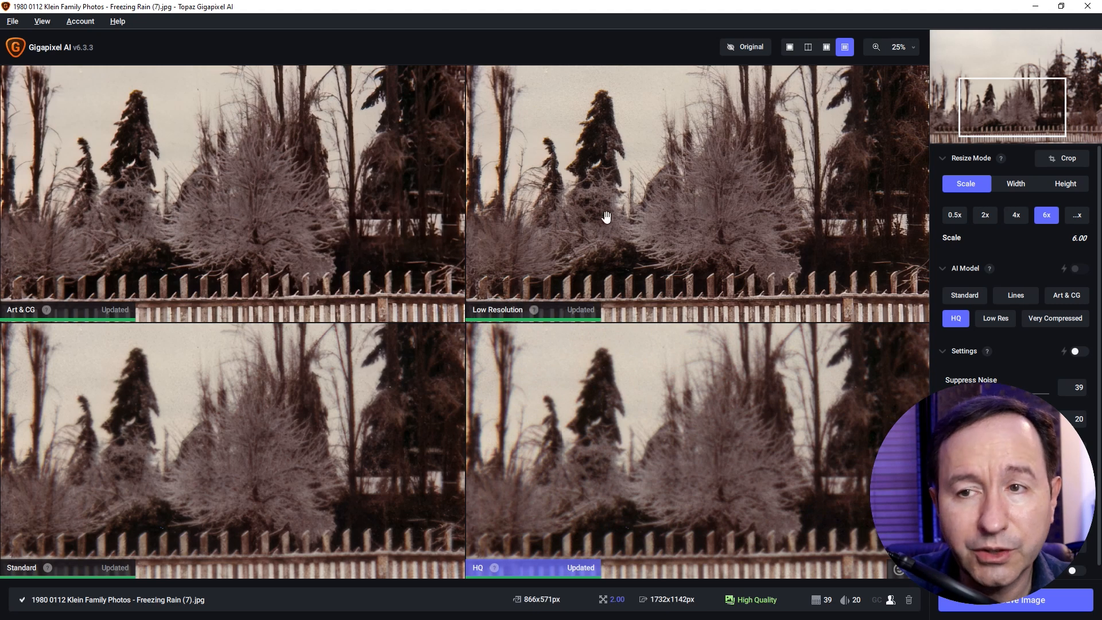
{"action": "scroll", "coordinate": [763, 227], "scroll_direction": "up", "scroll_amount": 3}
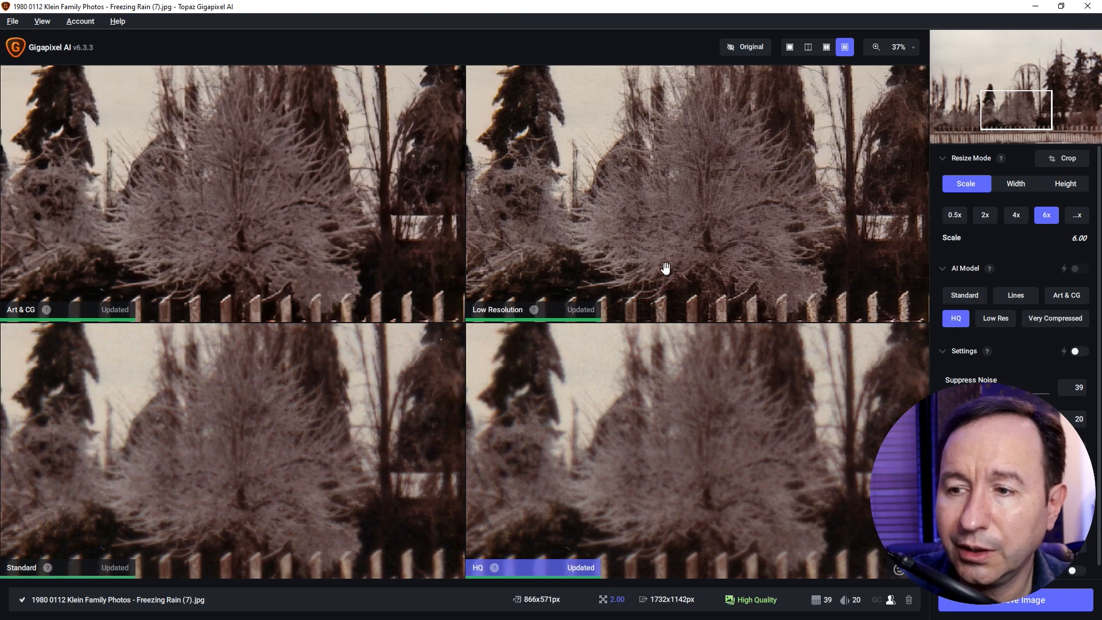
Choose Art & CG at 6x in the single view and save the upscaled Freezing Rain (7) photo in the source directory.
{"action": "left_click", "coordinate": [739, 290]}
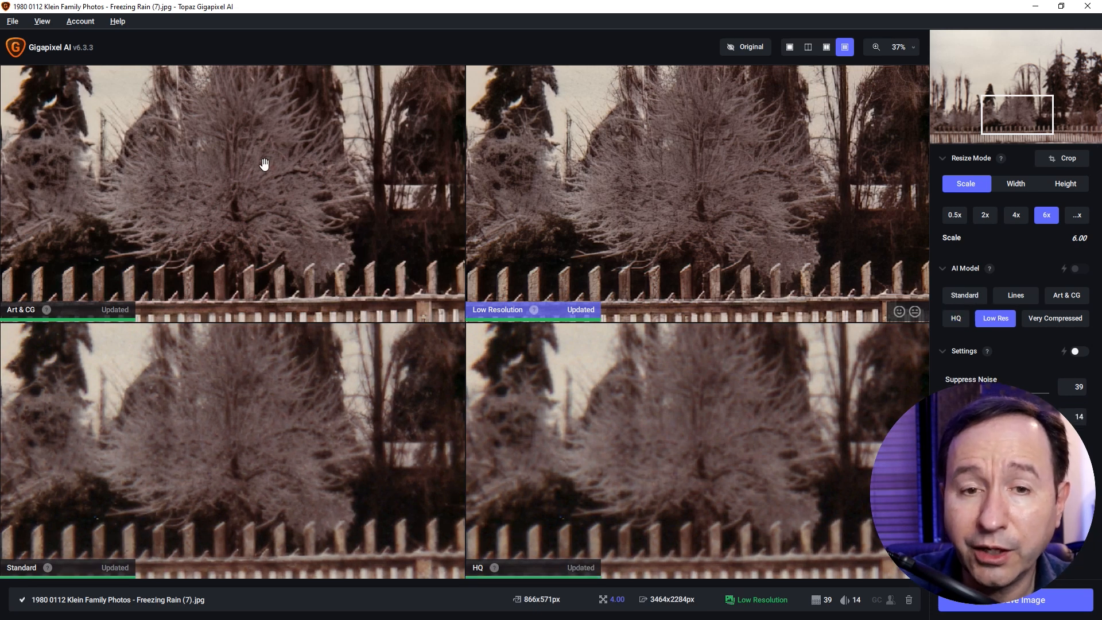
{"action": "left_click", "coordinate": [1067, 298]}
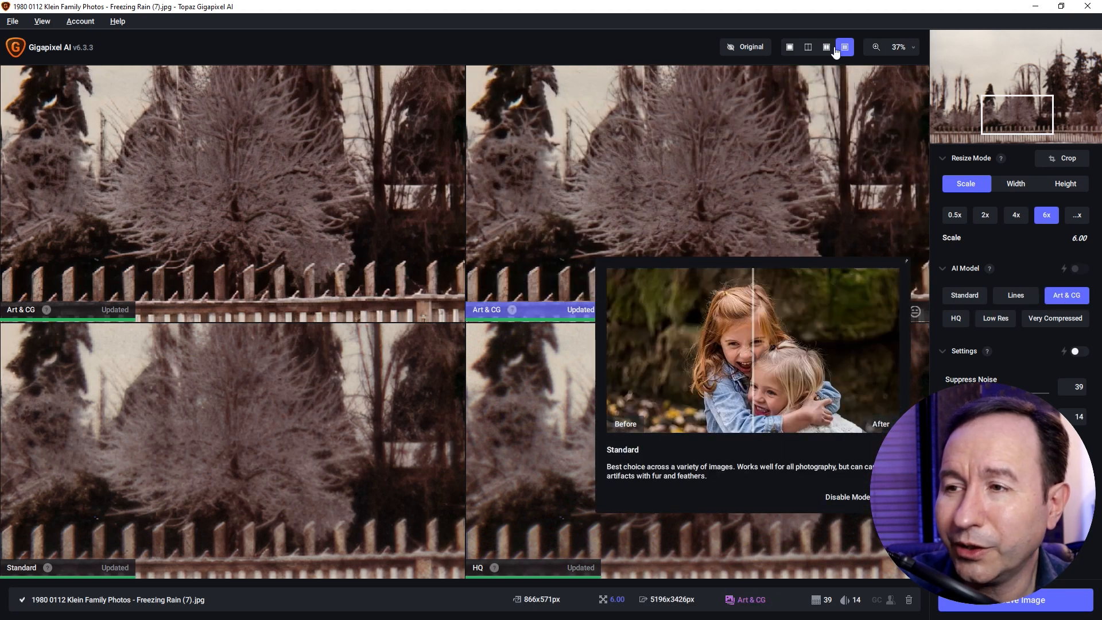
{"action": "left_click", "coordinate": [791, 48]}
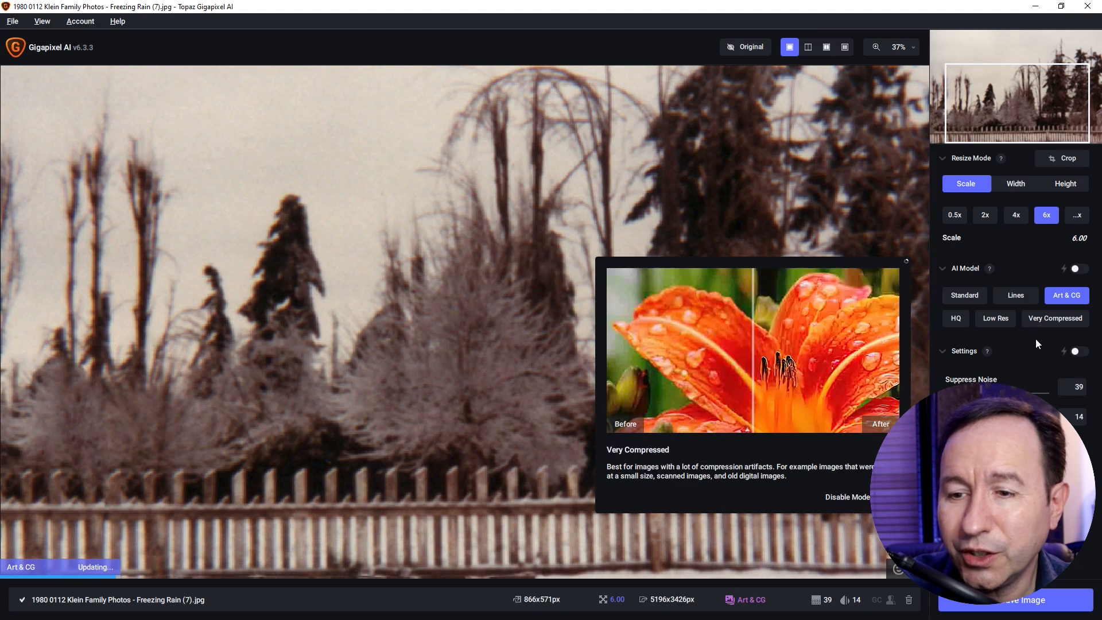
{"action": "left_click", "coordinate": [1012, 606]}
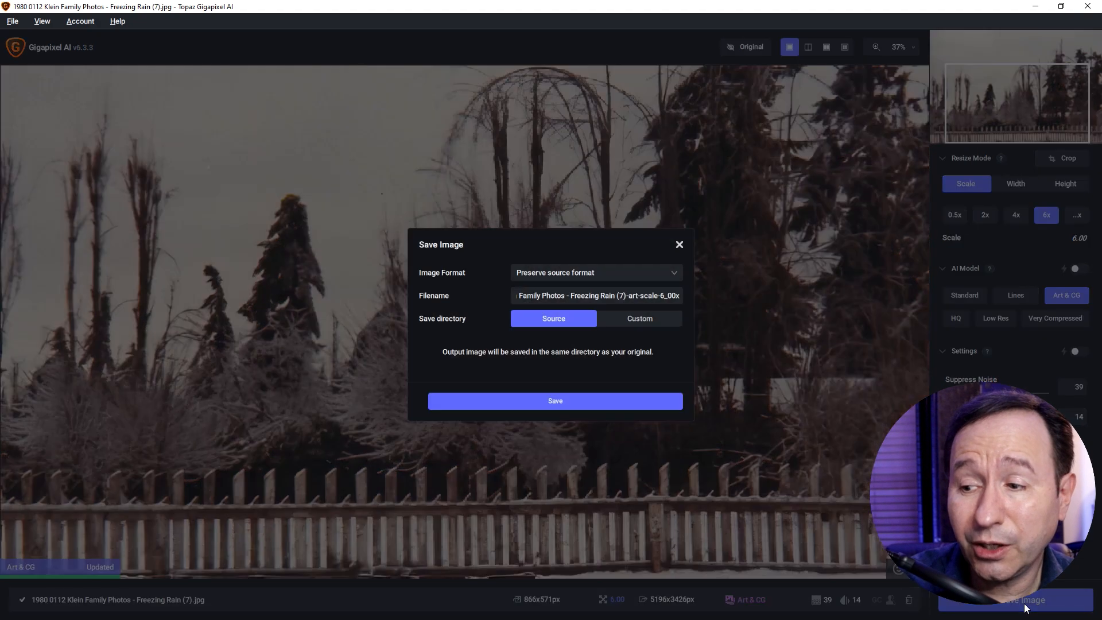
{"action": "left_click", "coordinate": [617, 402]}
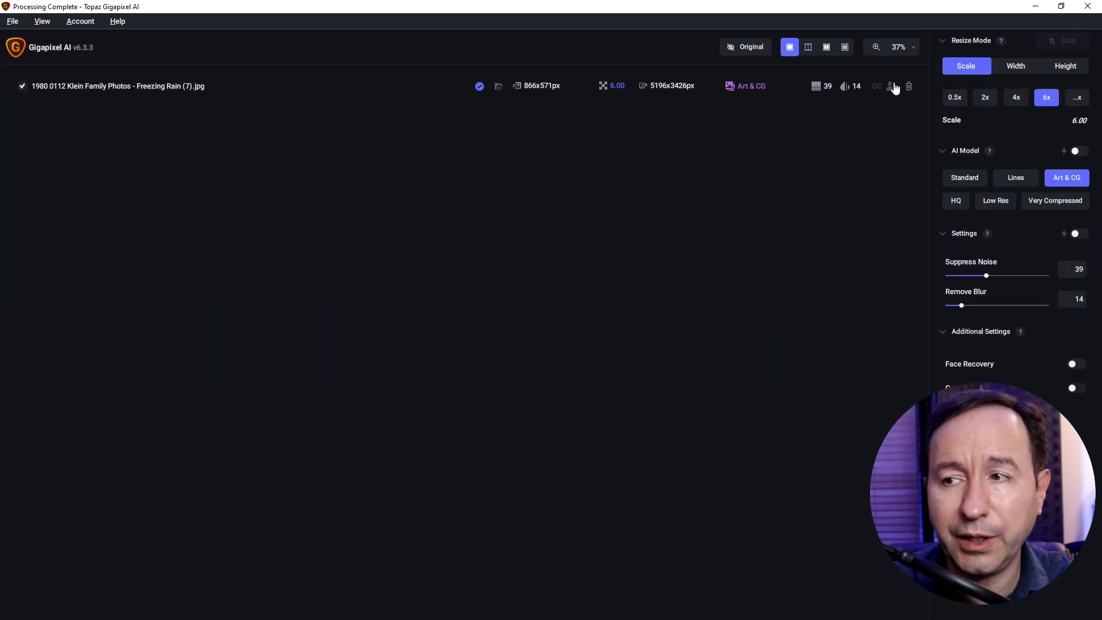
Remove the processed Freezing Rain (7) photo and load the Freezing Rain (8) JPG for upscaling.
{"action": "left_click", "coordinate": [909, 86]}
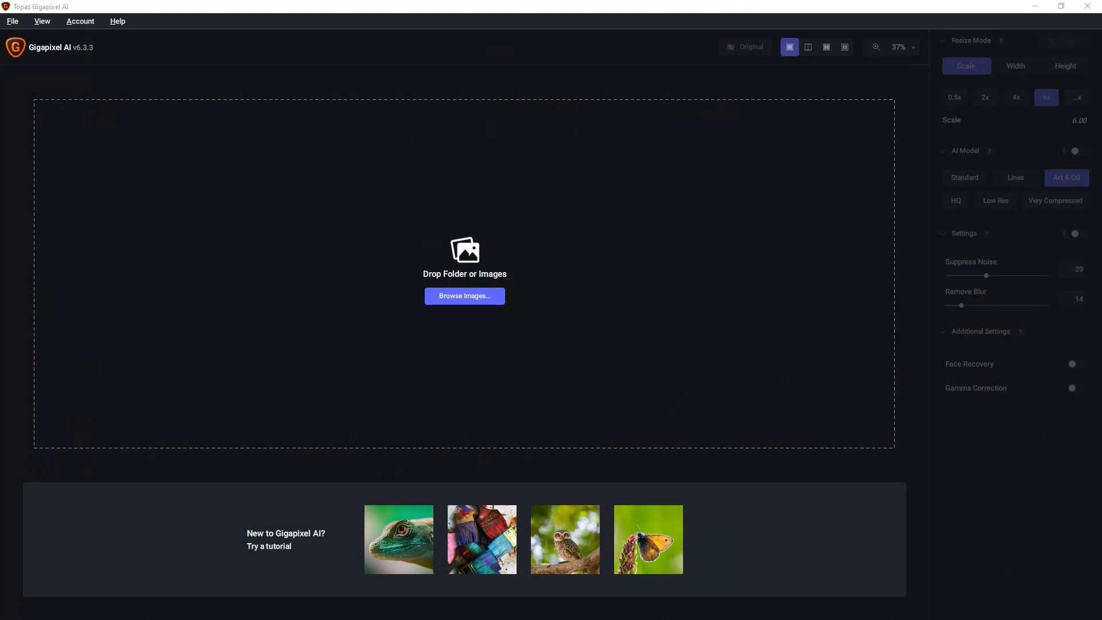
{"action": "left_click_drag", "start_coordinate": [3, 247], "coordinate": [223, 258]}
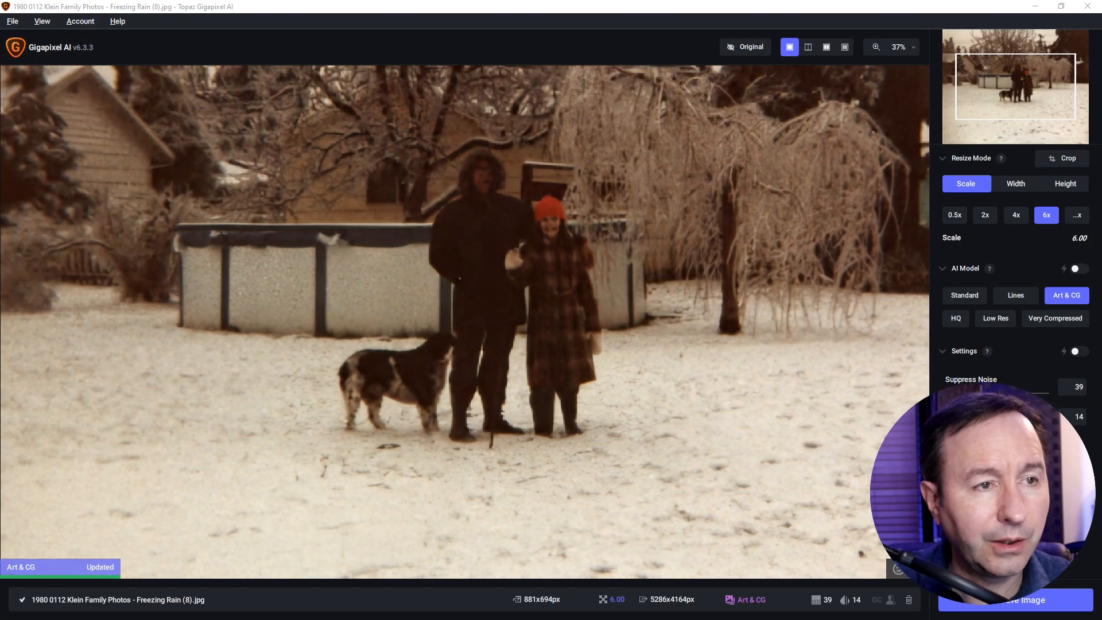
{"action": "scroll", "coordinate": [592, 336], "scroll_direction": "down", "scroll_amount": 2}
{"action": "scroll", "coordinate": [592, 335], "scroll_direction": "down", "scroll_amount": 2}
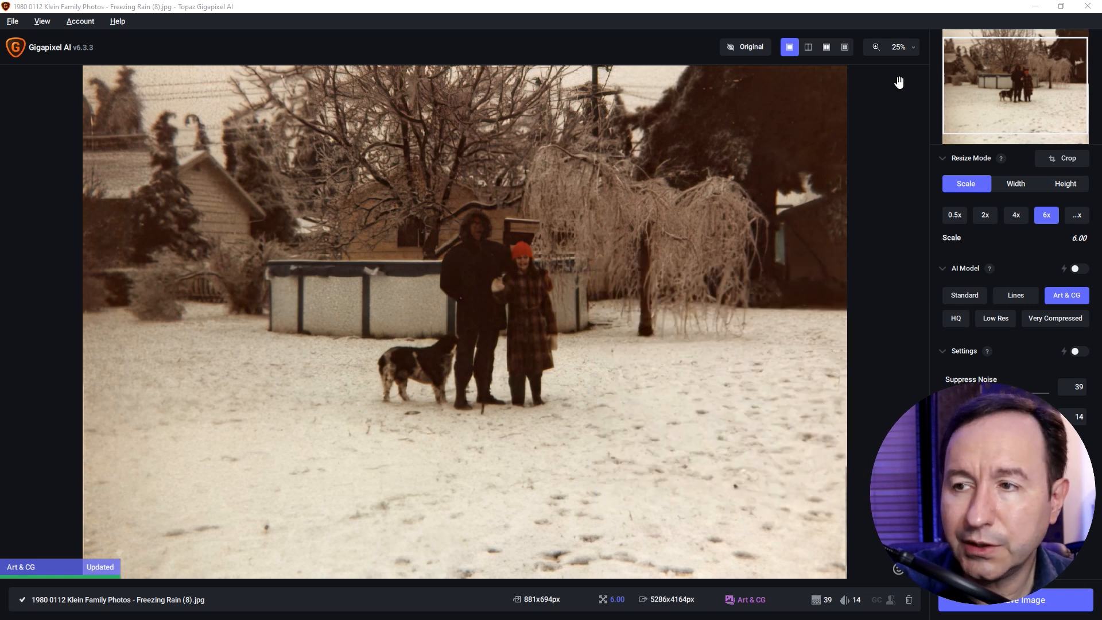
Compare the original with the Art & CG upscale across the whole Freezing Rain (8) photo in the split view.
{"action": "left_click", "coordinate": [808, 47]}
{"action": "left_click_drag", "start_coordinate": [466, 230], "coordinate": [898, 229]}
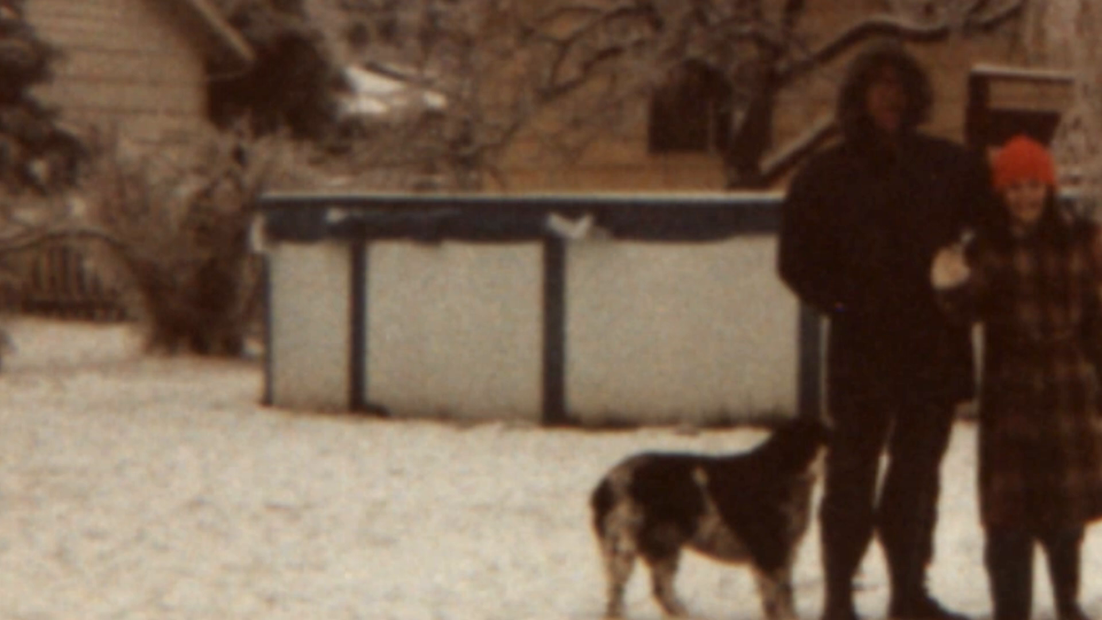
{"action": "left_click_drag", "start_coordinate": [1099, 160], "coordinate": [123, 115]}
{"action": "left_click_drag", "start_coordinate": [146, 249], "coordinate": [0, 287]}
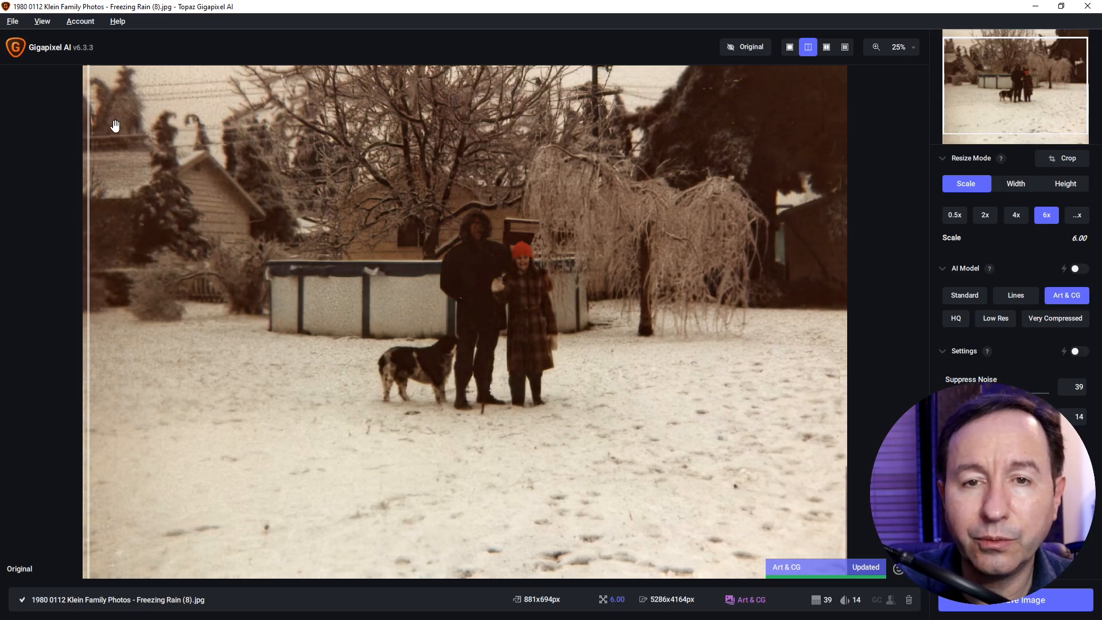
{"action": "left_click_drag", "start_coordinate": [89, 116], "coordinate": [48, 127]}
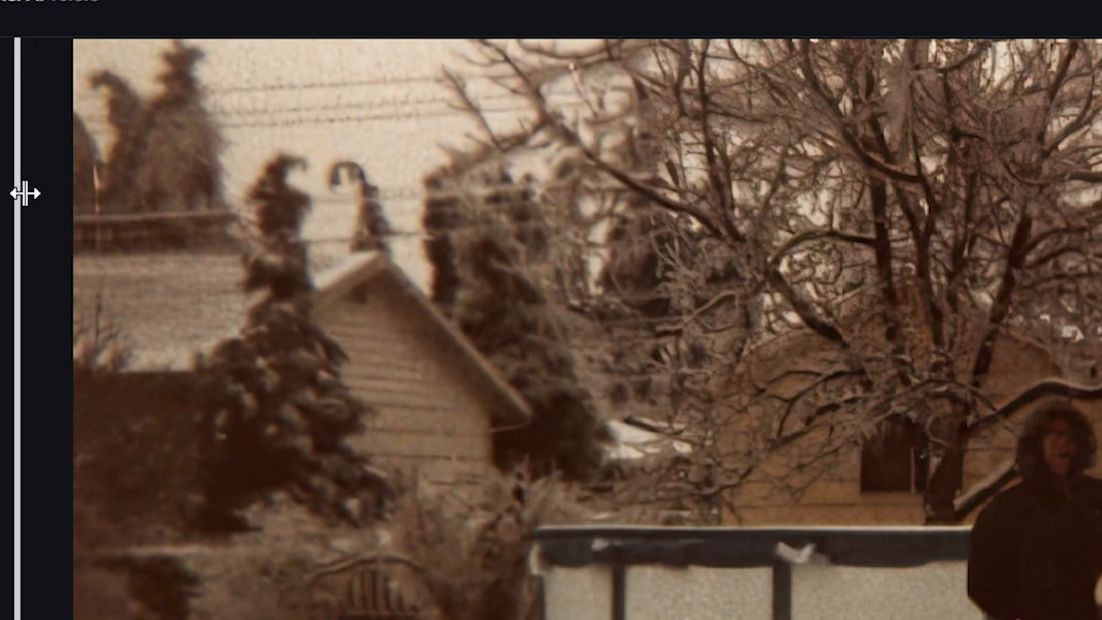
{"action": "left_click_drag", "start_coordinate": [24, 193], "coordinate": [819, 155]}
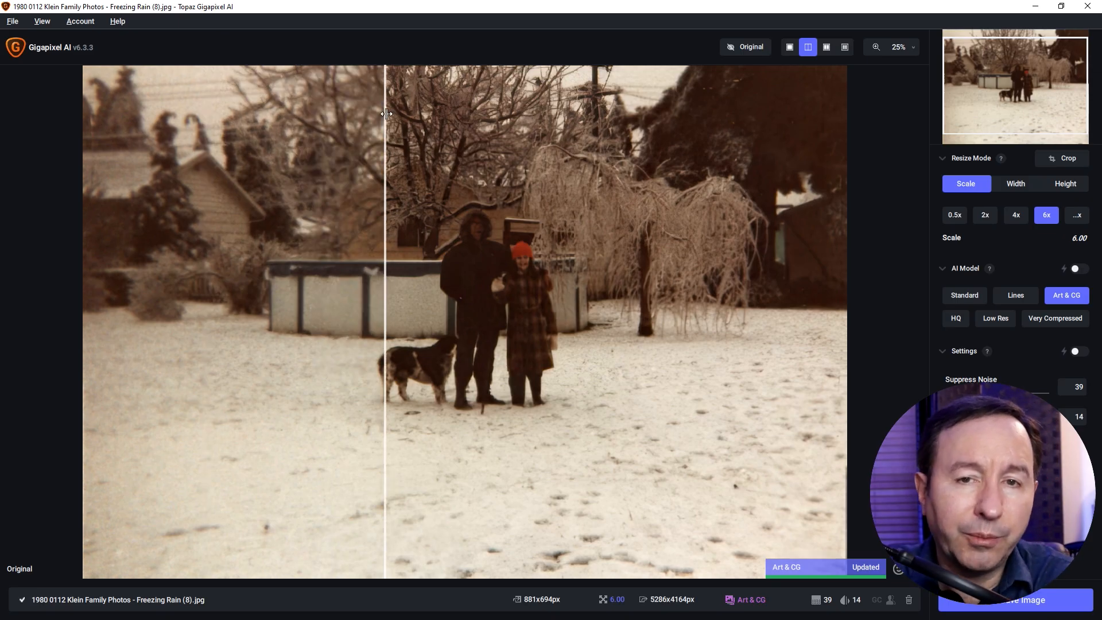
{"action": "left_click_drag", "start_coordinate": [386, 113], "coordinate": [310, 95]}
Examine the Art & CG result up close on the couple, the dog and the pool.
{"action": "scroll", "coordinate": [659, 305], "scroll_direction": "up", "scroll_amount": 3}
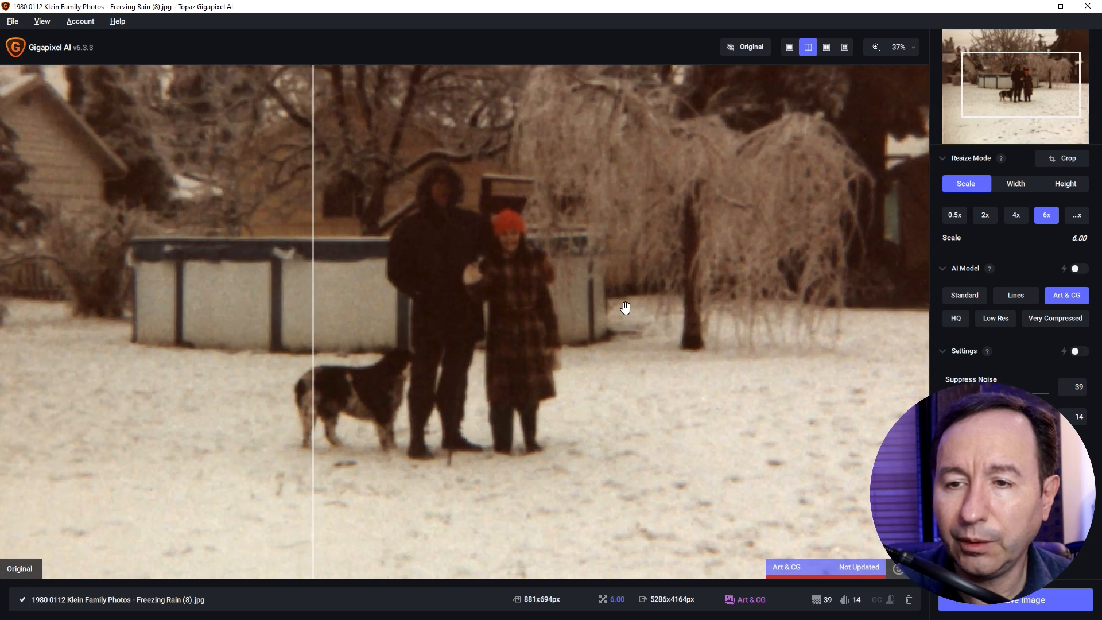
{"action": "scroll", "coordinate": [626, 308], "scroll_direction": "up", "scroll_amount": 1}
{"action": "left_click_drag", "start_coordinate": [312, 172], "coordinate": [129, 204]}
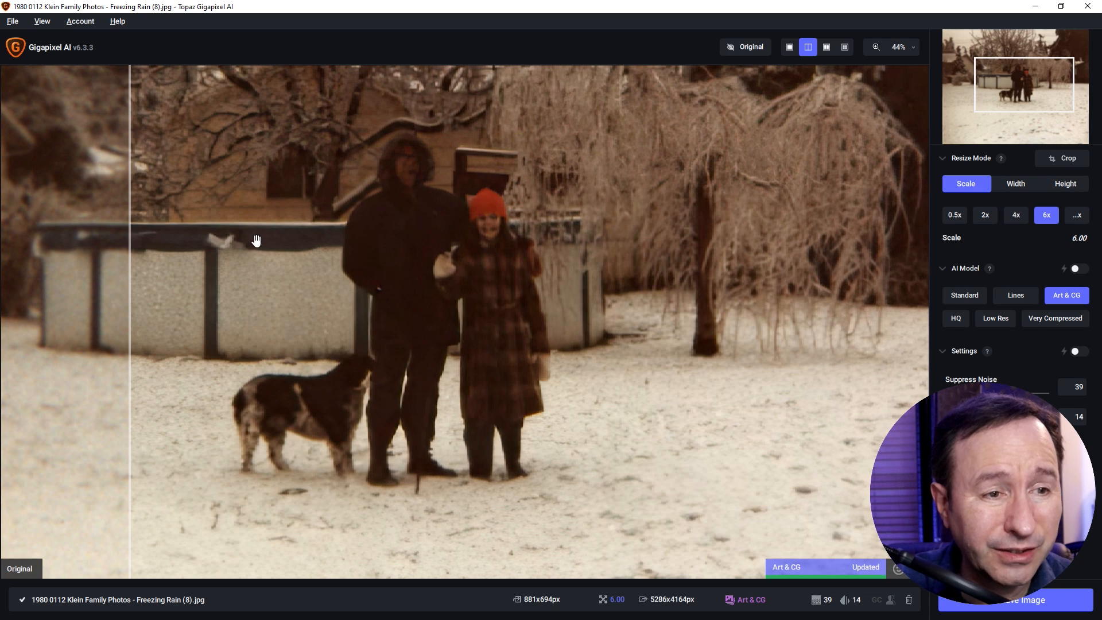
{"action": "scroll", "coordinate": [148, 223], "scroll_direction": "down", "scroll_amount": 1}
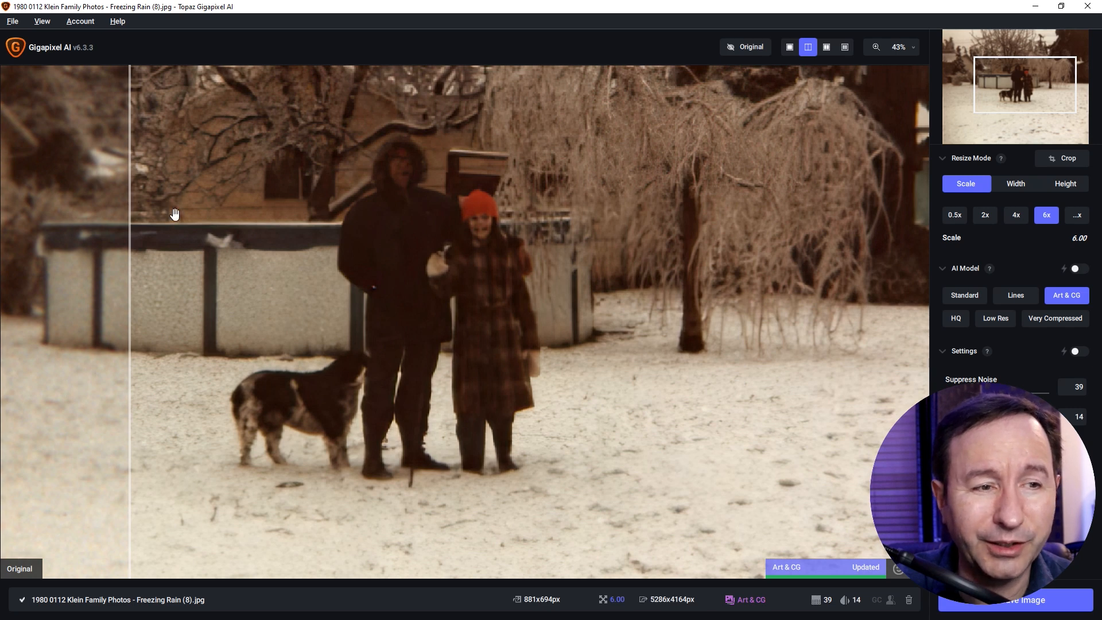
{"action": "scroll", "coordinate": [173, 213], "scroll_direction": "up", "scroll_amount": 1}
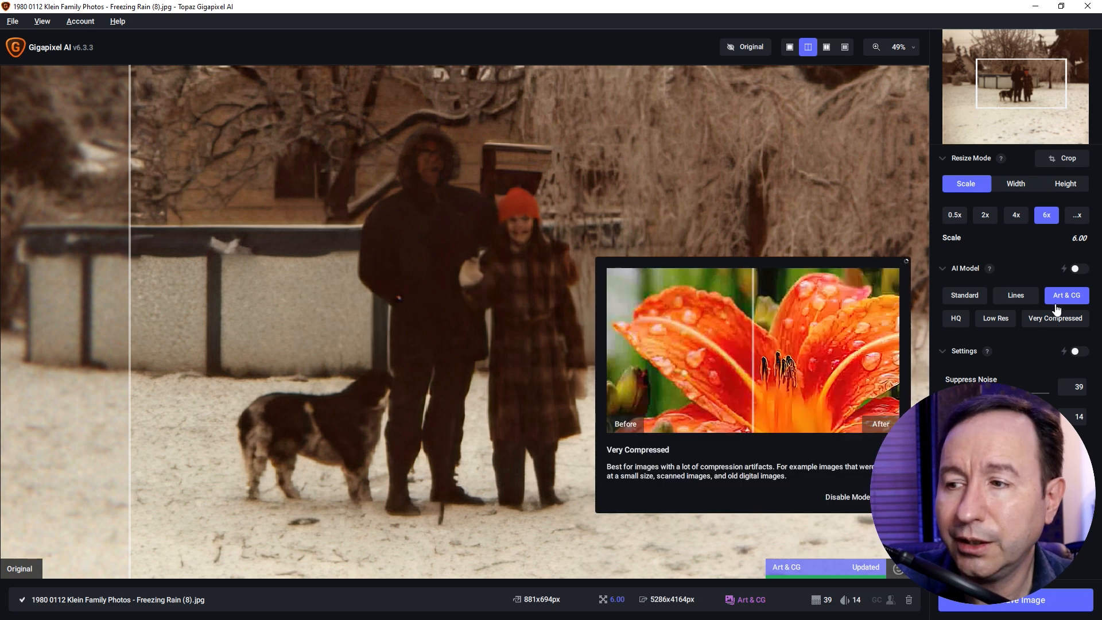
Compare the Low Res and HQ models on the people, the pool wall and the frosted trees.
{"action": "left_click", "coordinate": [993, 322]}
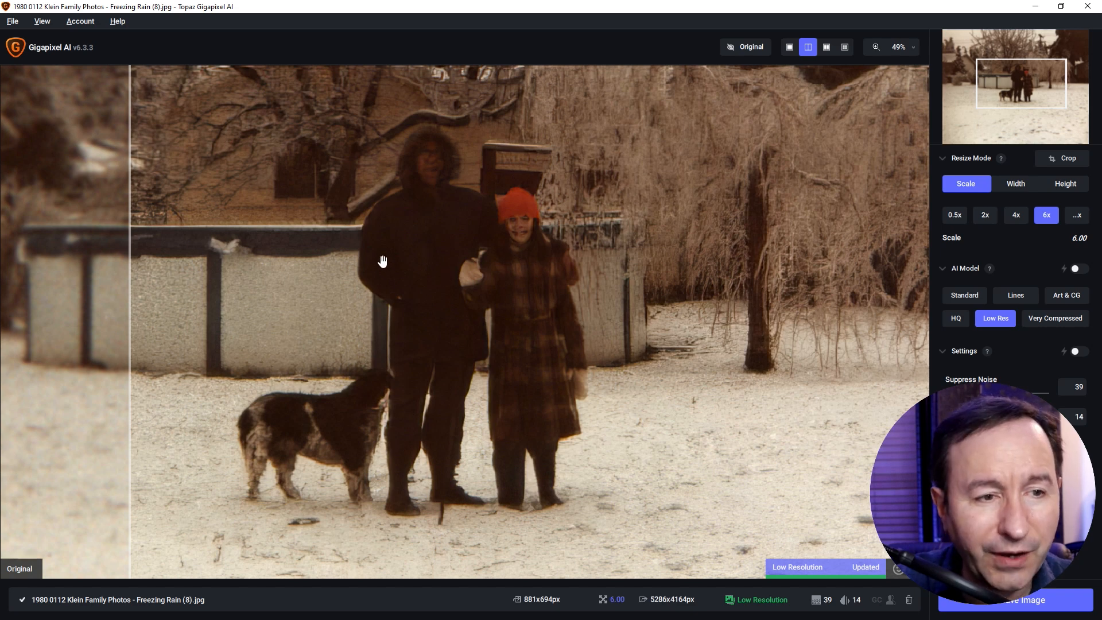
{"action": "scroll", "coordinate": [512, 334], "scroll_direction": "up", "scroll_amount": 1}
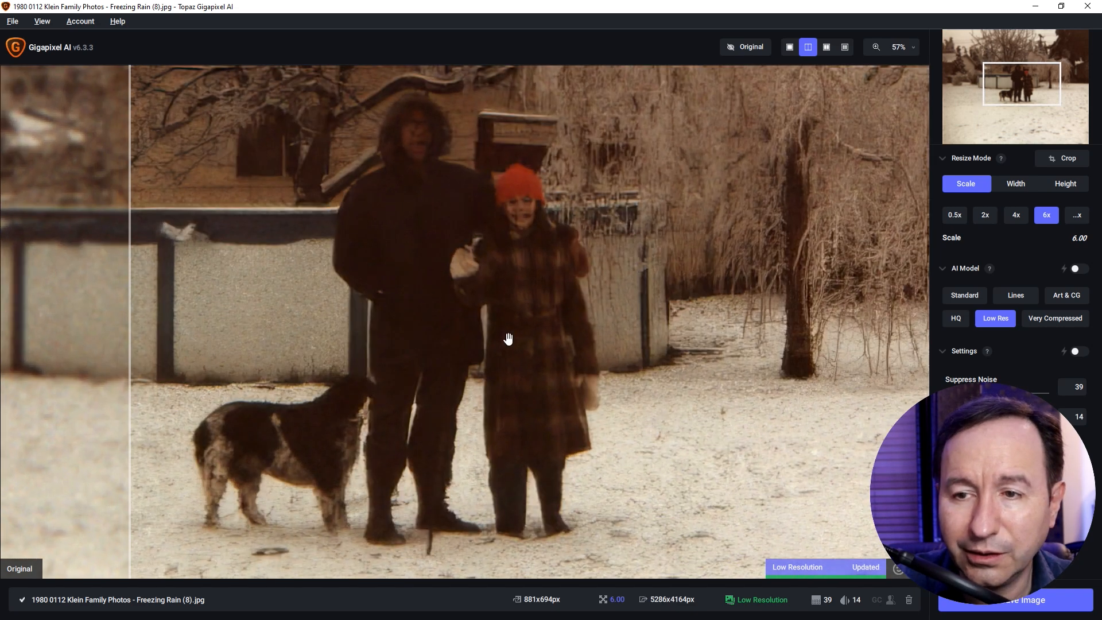
{"action": "left_click_drag", "start_coordinate": [259, 418], "coordinate": [561, 426]}
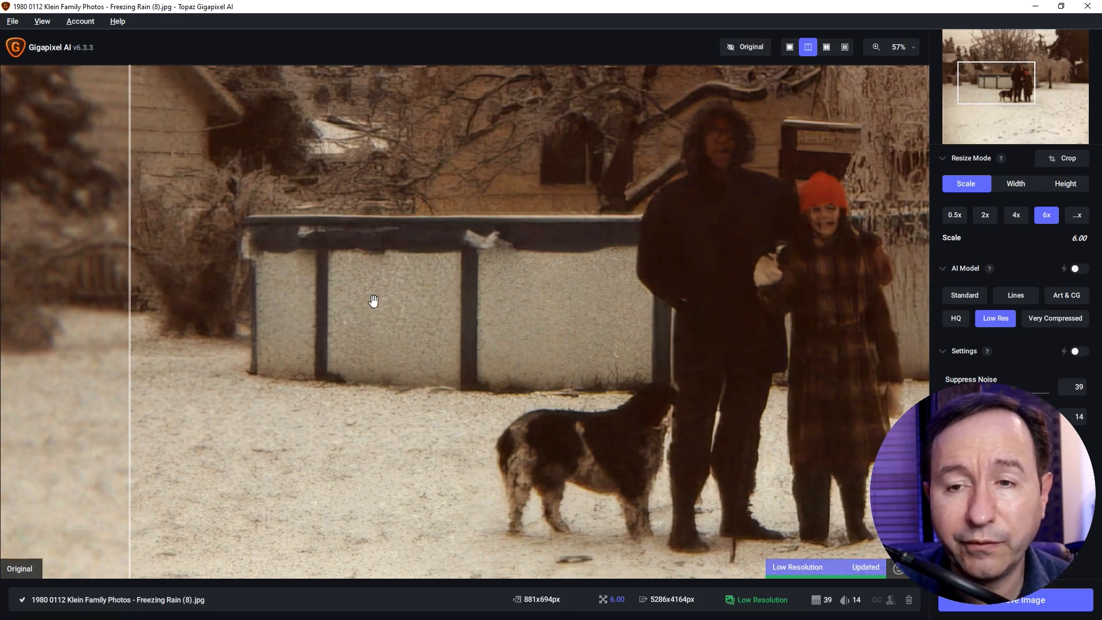
{"action": "scroll", "coordinate": [373, 301], "scroll_direction": "down", "scroll_amount": 3}
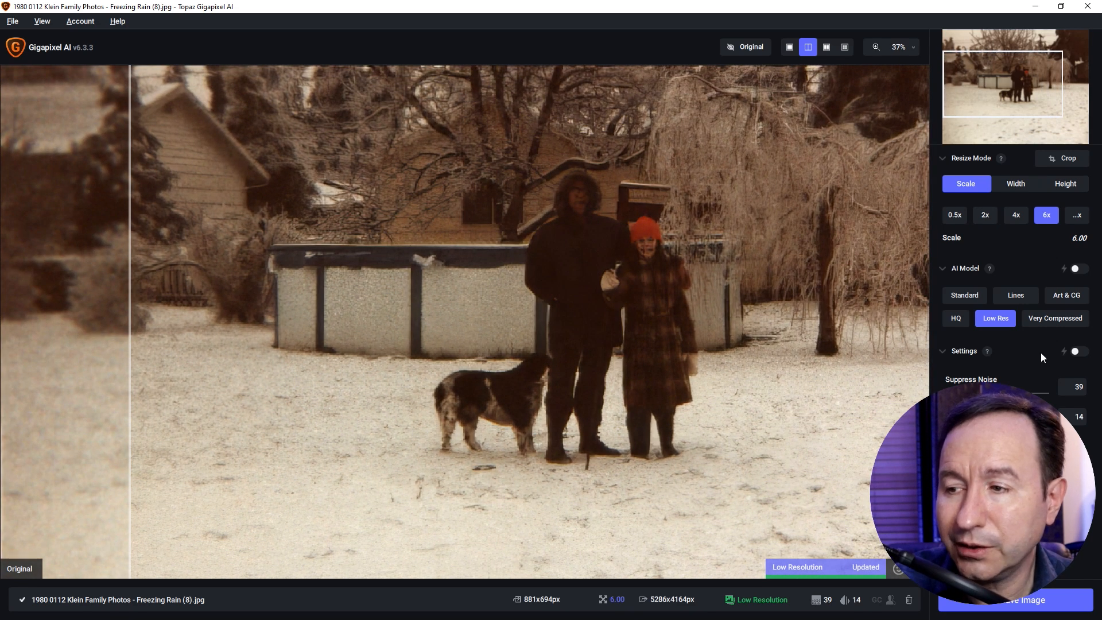
{"action": "left_click", "coordinate": [954, 319]}
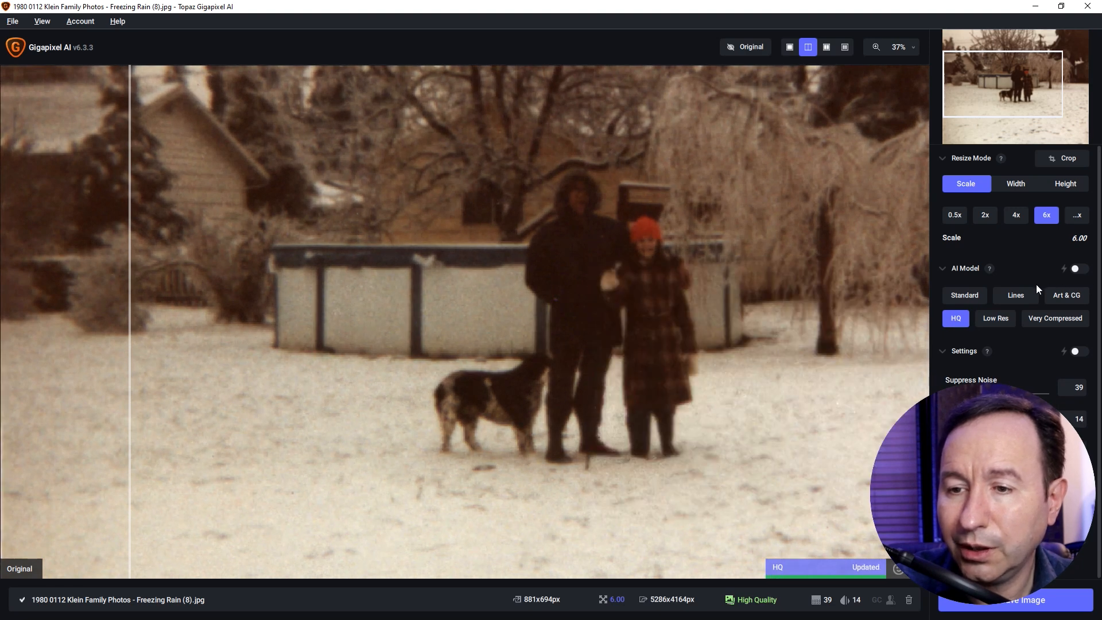
Return to the Art & CG model and turn Face Recovery off.
{"action": "left_click", "coordinate": [1082, 298]}
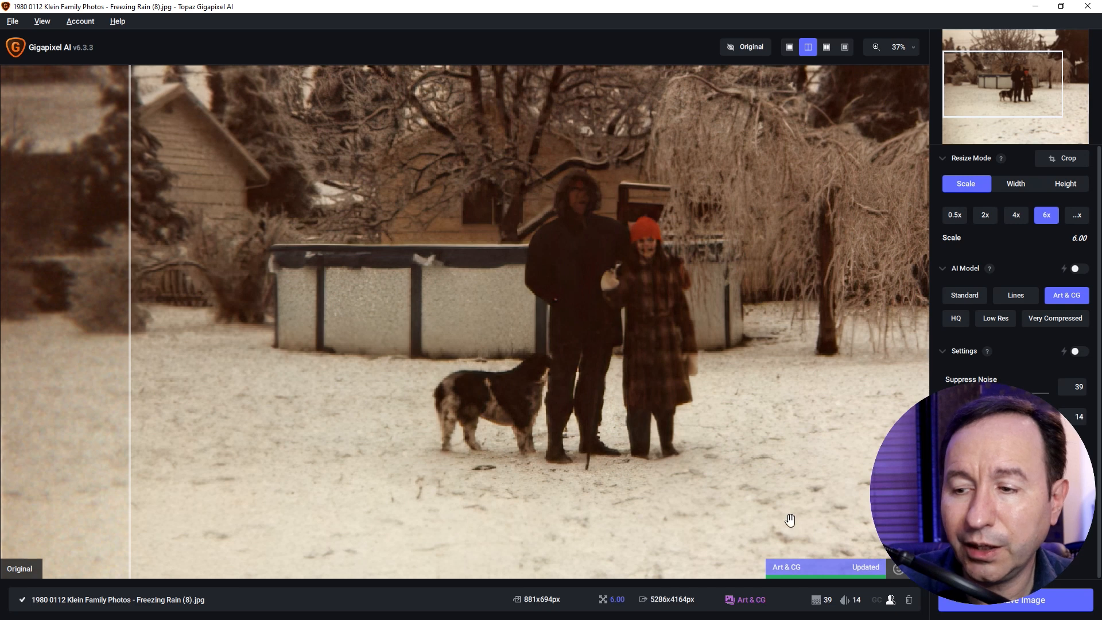
{"action": "scroll", "coordinate": [680, 397], "scroll_direction": "up", "scroll_amount": 1}
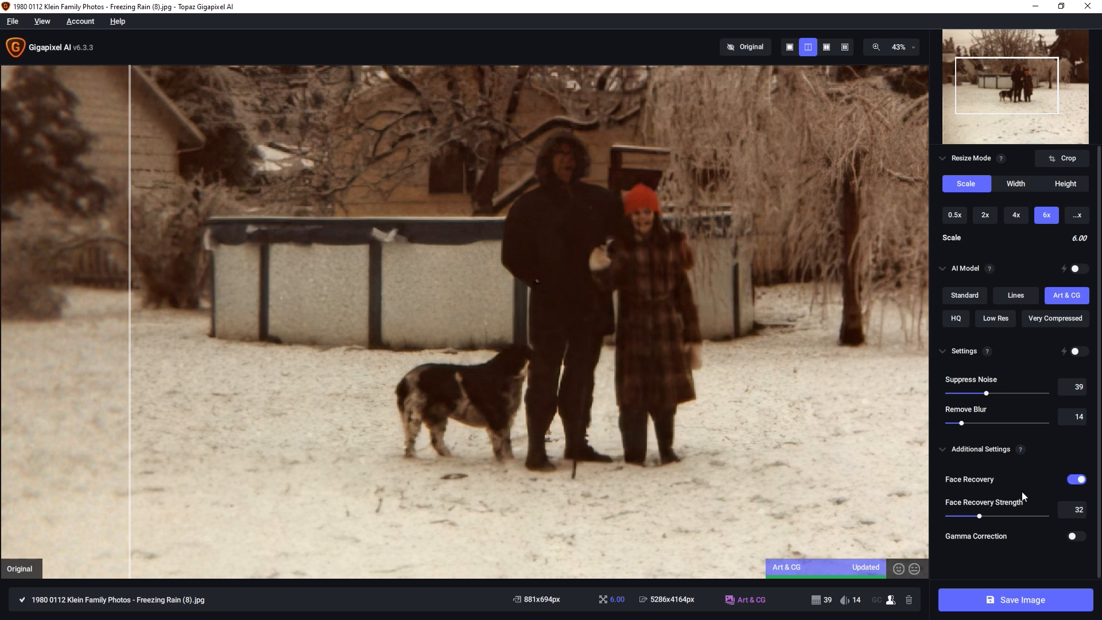
{"action": "left_click", "coordinate": [1074, 481]}
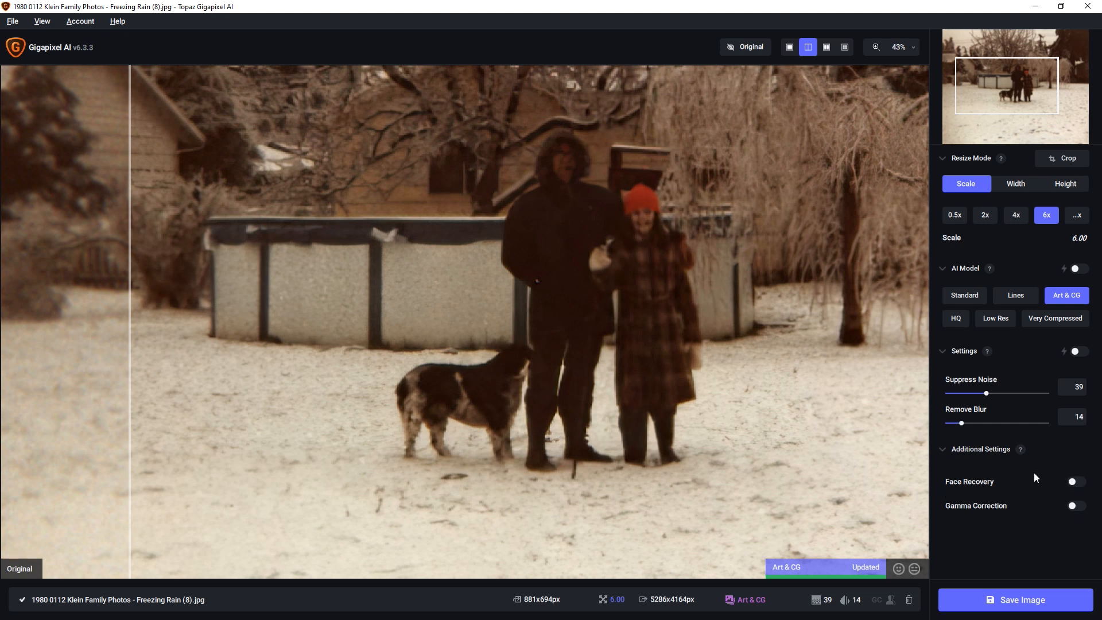
Save the 6x Art & CG upscale of the whole Freezing Rain (8) photo in the source directory, preserving the source format.
{"action": "left_click_drag", "start_coordinate": [921, 433], "coordinate": [670, 334]}
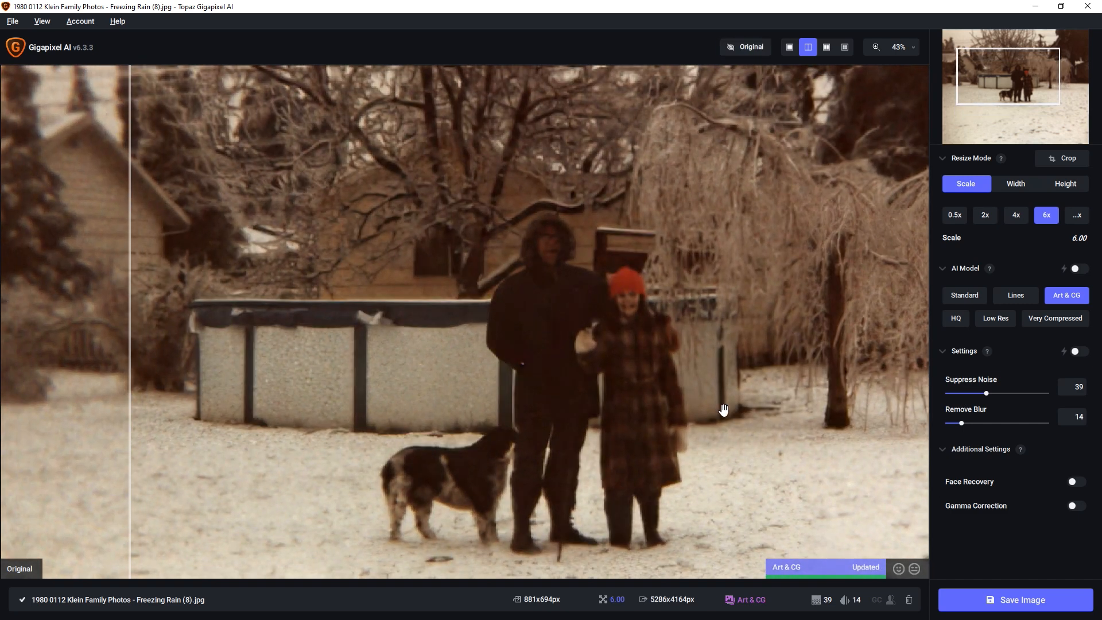
{"action": "scroll", "coordinate": [723, 410], "scroll_direction": "down", "scroll_amount": 3}
{"action": "left_click_drag", "start_coordinate": [129, 269], "coordinate": [19, 312]}
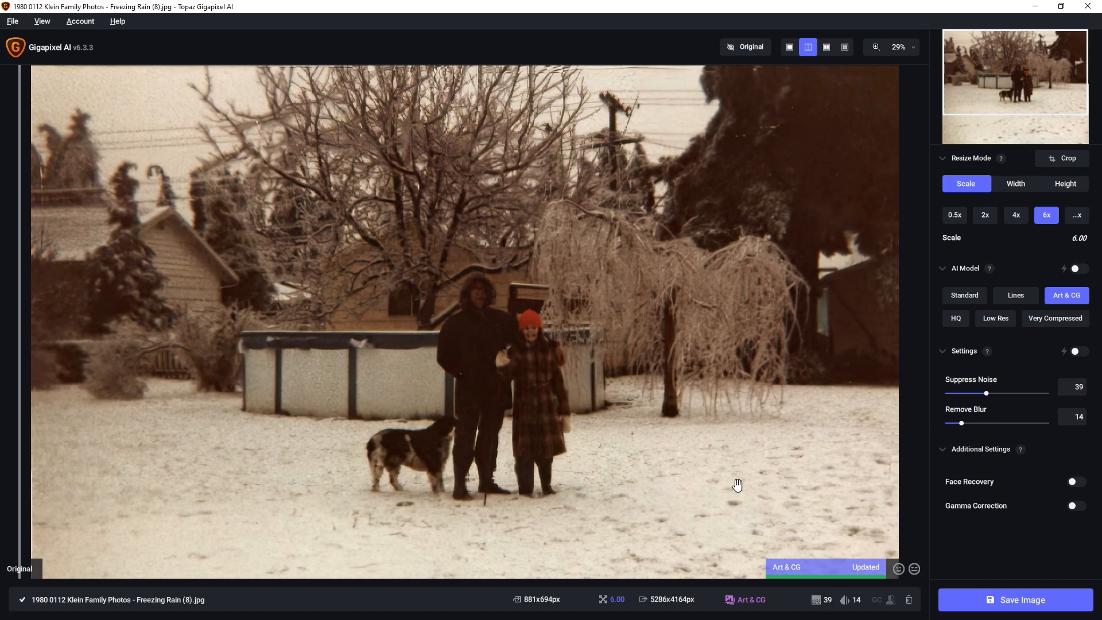
{"action": "left_click", "coordinate": [1022, 603]}
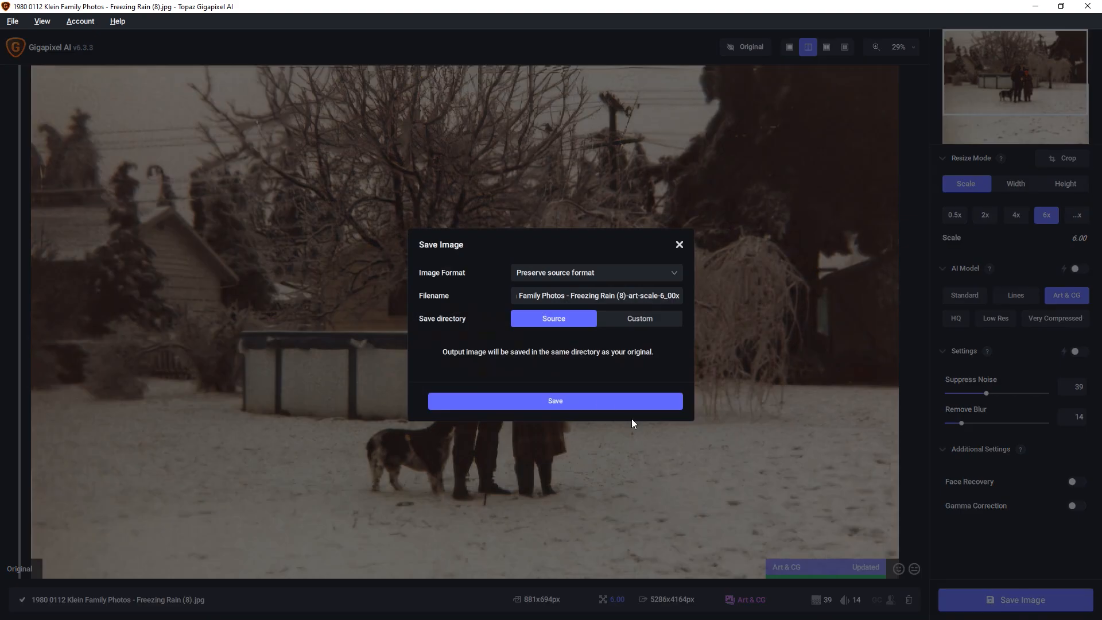
{"action": "left_click", "coordinate": [584, 399]}
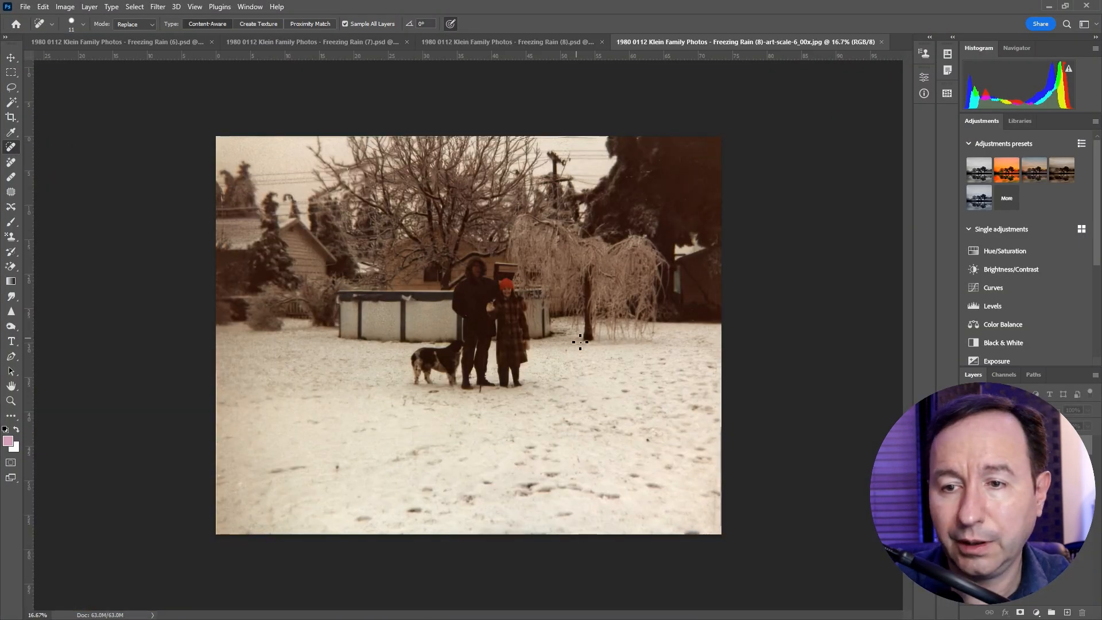
Set the Spot Healing Brush to 70 px in Photoshop and smooth the mottled pool wall panels of the upscaled photo.
{"action": "key", "text": "ctrl+plus"}
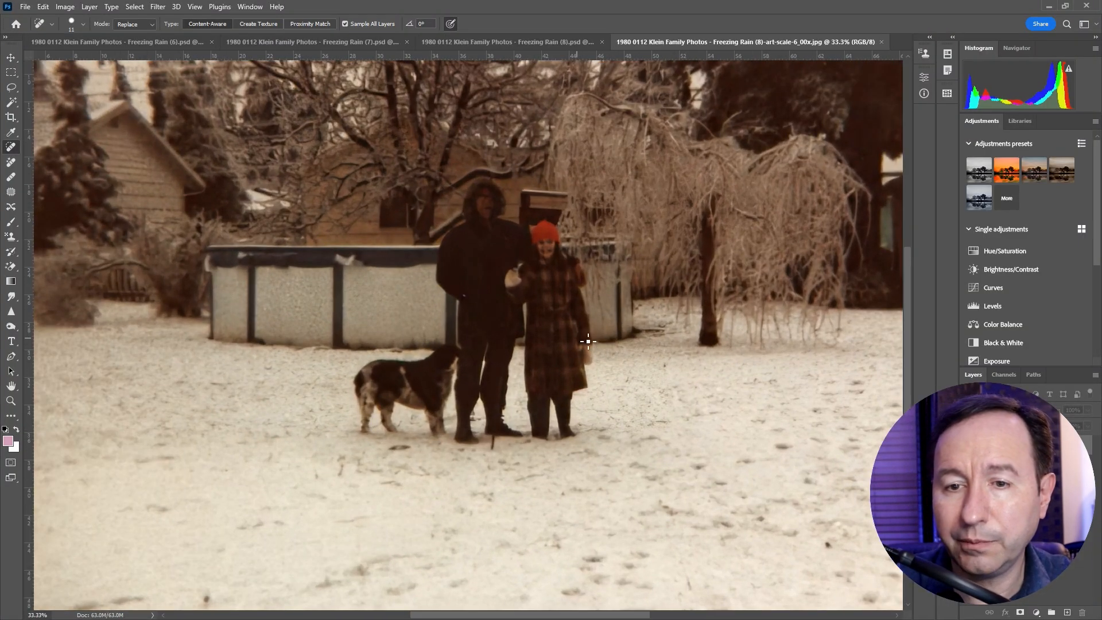
{"action": "left_click", "coordinate": [83, 24]}
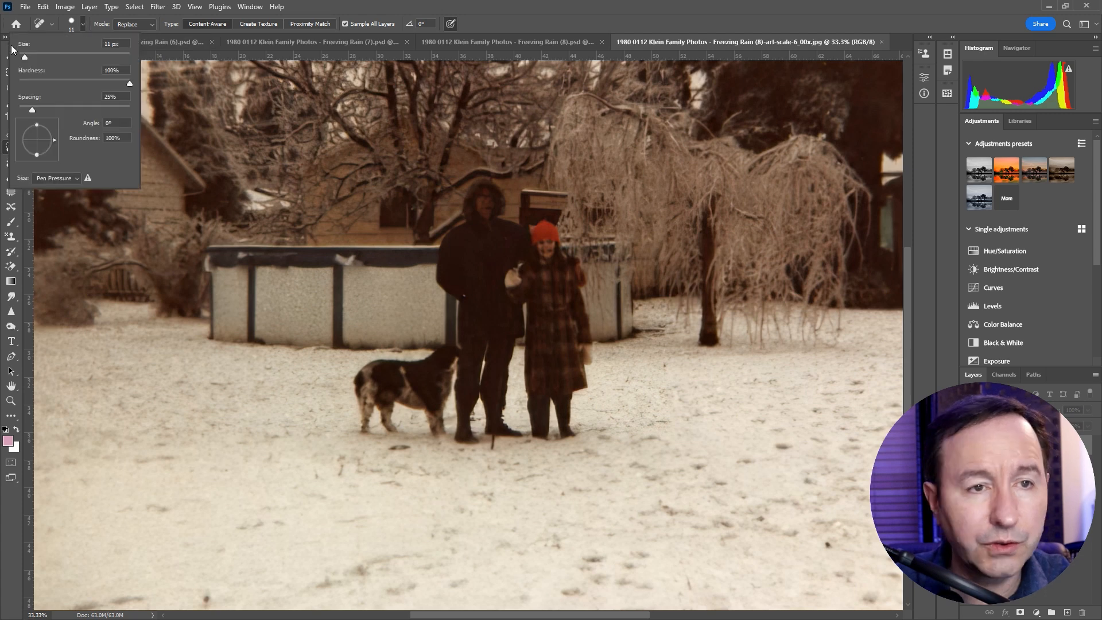
{"action": "key", "text": "Escape"}
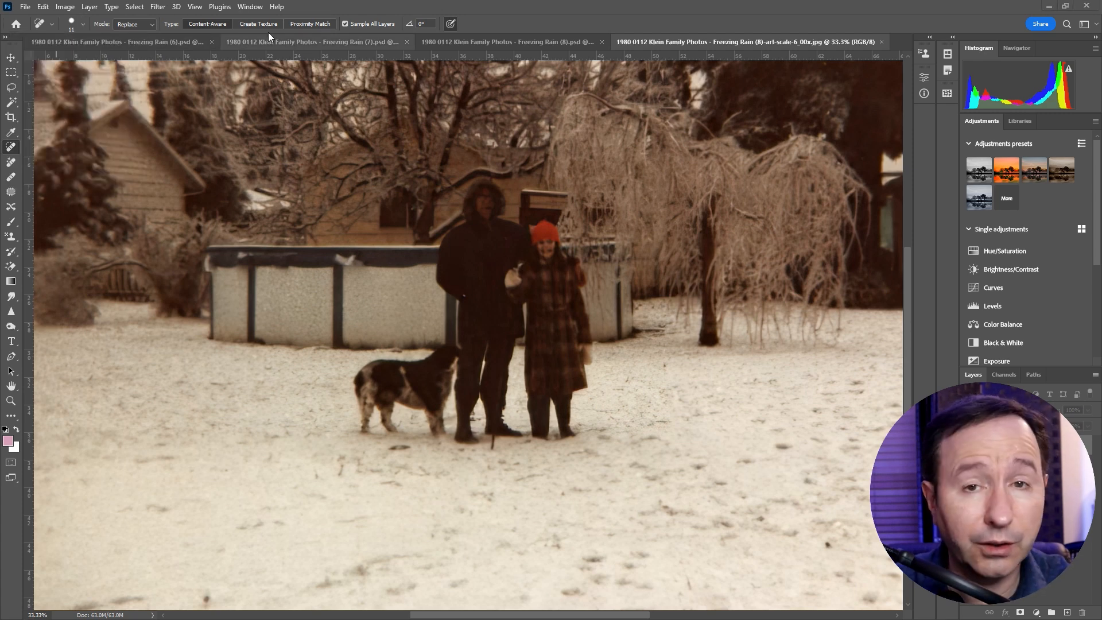
{"action": "left_click", "coordinate": [82, 24]}
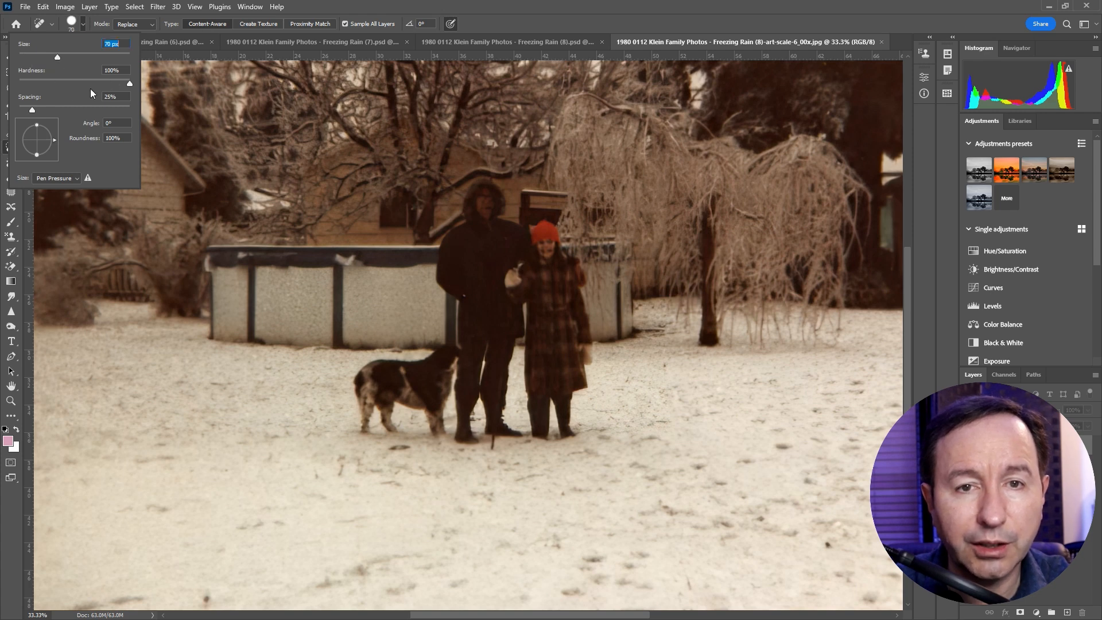
{"action": "left_click_drag", "start_coordinate": [286, 293], "coordinate": [317, 290]}
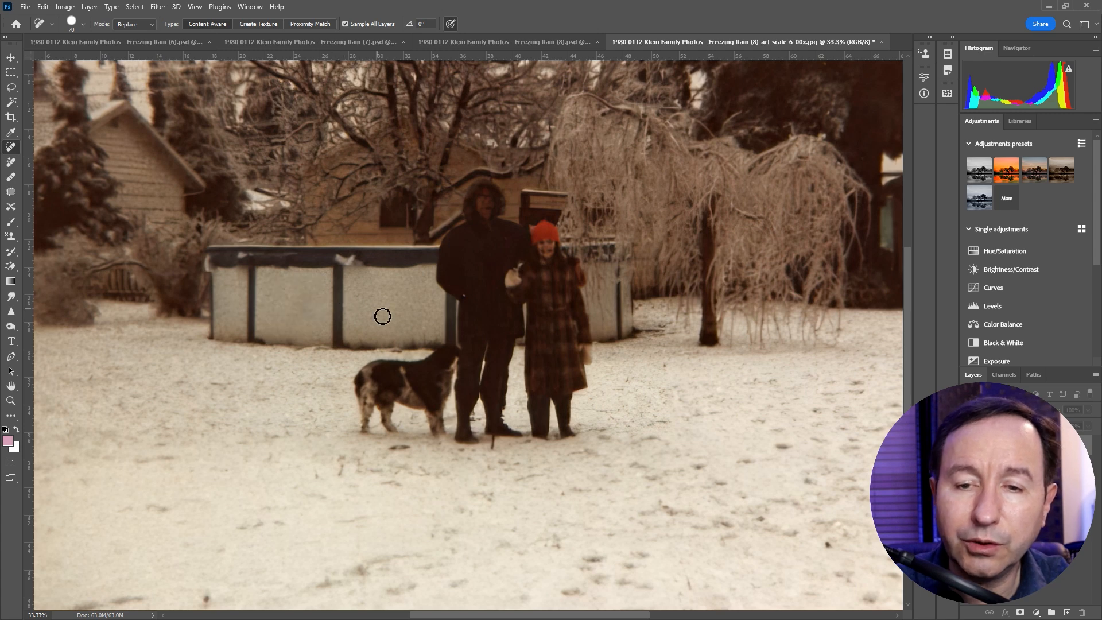
{"action": "mouse_move", "coordinate": [354, 293]}
{"action": "left_mouse_down"}
{"action": "mouse_move", "coordinate": [367, 331]}
{"action": "mouse_move", "coordinate": [425, 325]}
{"action": "mouse_move", "coordinate": [374, 290]}
{"action": "mouse_move", "coordinate": [389, 294]}
{"action": "mouse_move", "coordinate": [366, 314]}
{"action": "mouse_move", "coordinate": [368, 293]}
{"action": "mouse_move", "coordinate": [404, 317]}
{"action": "mouse_move", "coordinate": [430, 311]}
{"action": "mouse_move", "coordinate": [422, 289]}
{"action": "mouse_move", "coordinate": [364, 285]}
{"action": "mouse_move", "coordinate": [392, 303]}
{"action": "mouse_move", "coordinate": [421, 300]}
{"action": "mouse_move", "coordinate": [367, 284]}
{"action": "left_mouse_up"}
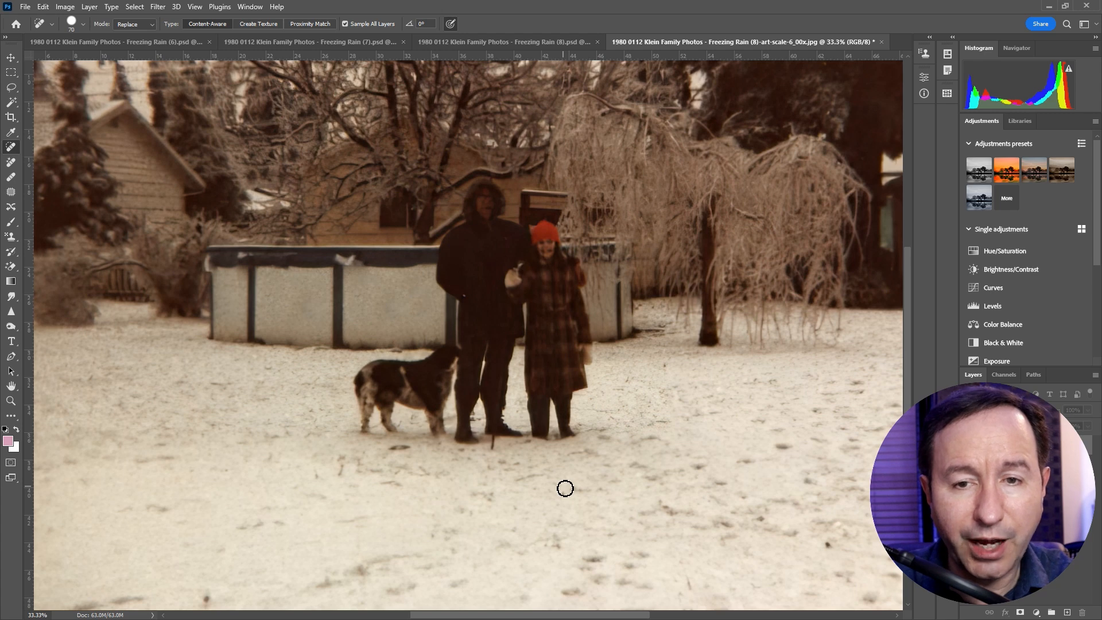
Touch up the sky near the photo's upper edge and apply a filter to the photo on a separate layer.
{"action": "left_click_drag", "start_coordinate": [907, 304], "coordinate": [898, 236]}
{"action": "mouse_move", "coordinate": [64, 199]}
{"action": "left_mouse_down"}
{"action": "mouse_move", "coordinate": [102, 210]}
{"action": "mouse_move", "coordinate": [49, 211]}
{"action": "mouse_move", "coordinate": [100, 197]}
{"action": "mouse_move", "coordinate": [78, 211]}
{"action": "mouse_move", "coordinate": [101, 239]}
{"action": "mouse_move", "coordinate": [62, 246]}
{"action": "mouse_move", "coordinate": [130, 247]}
{"action": "mouse_move", "coordinate": [46, 257]}
{"action": "mouse_move", "coordinate": [138, 247]}
{"action": "mouse_move", "coordinate": [130, 207]}
{"action": "mouse_move", "coordinate": [124, 230]}
{"action": "mouse_move", "coordinate": [117, 215]}
{"action": "mouse_move", "coordinate": [106, 227]}
{"action": "mouse_move", "coordinate": [65, 226]}
{"action": "mouse_move", "coordinate": [57, 214]}
{"action": "mouse_move", "coordinate": [42, 235]}
{"action": "mouse_move", "coordinate": [47, 202]}
{"action": "left_mouse_up"}
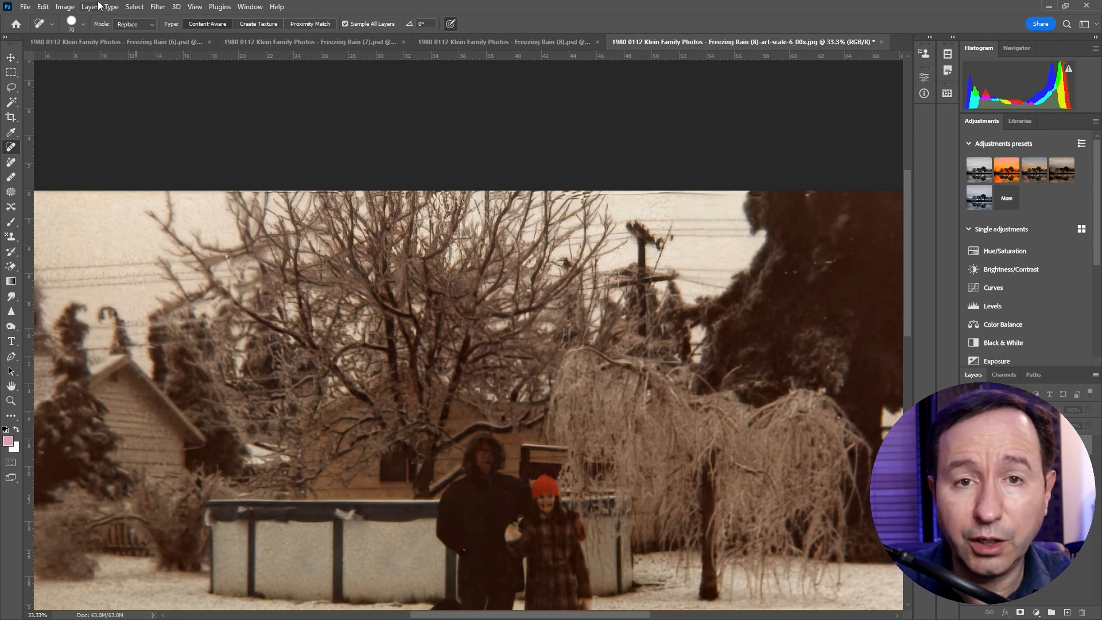
{"action": "left_click", "coordinate": [158, 7]}
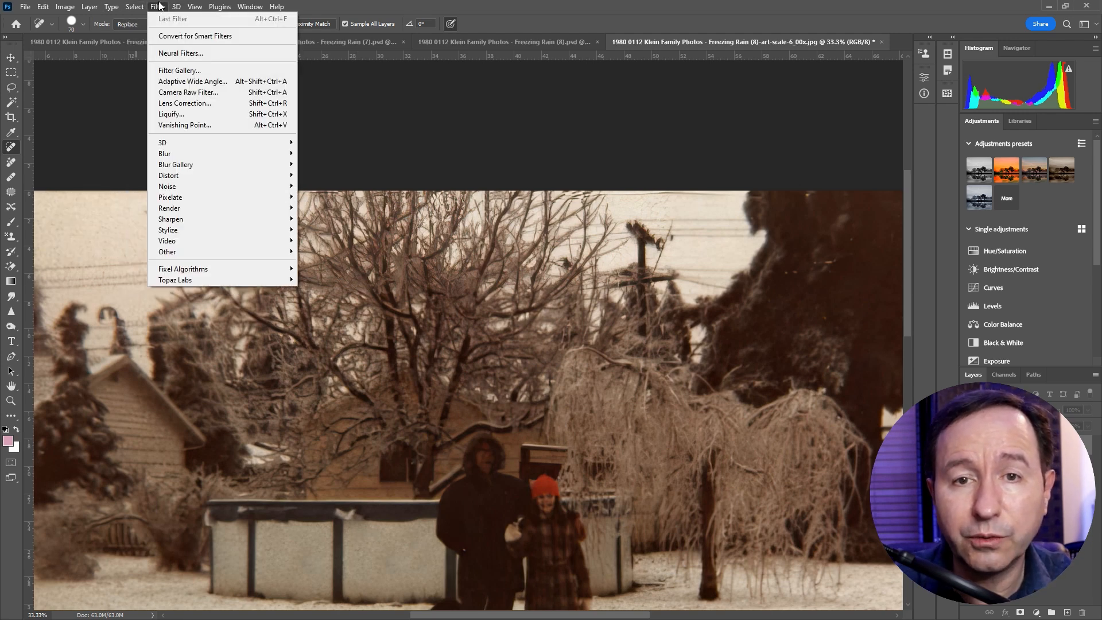
{"action": "left_click", "coordinate": [170, 71]}
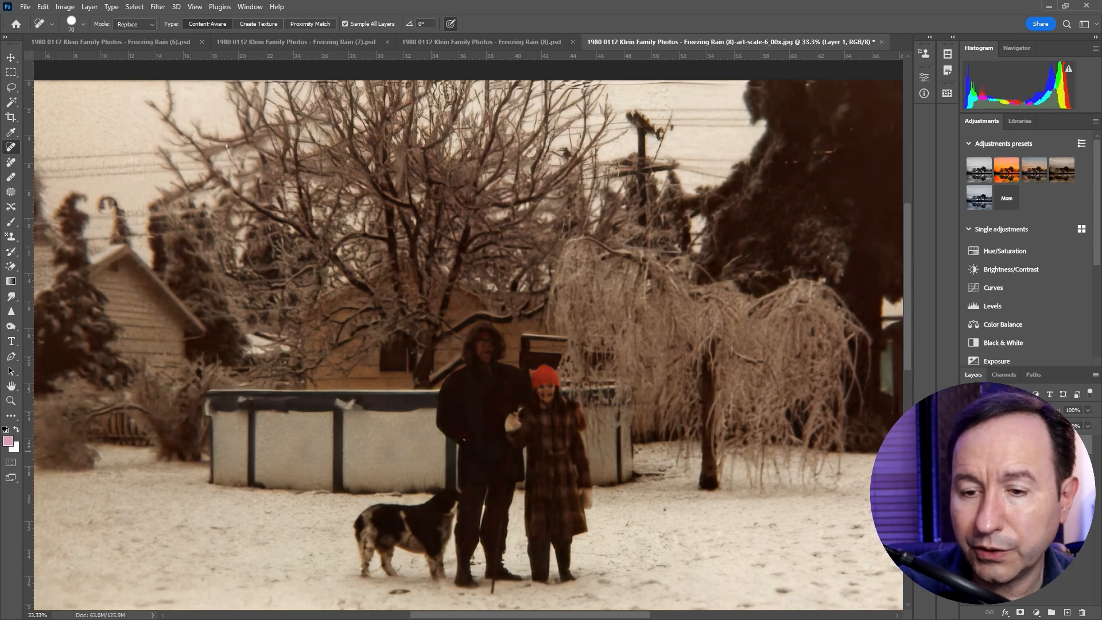
Inspect the trees and faces with the layer hidden and shown, and switch to the photo viewer showing the original Freezing Rain (8) JPG.
{"action": "scroll", "coordinate": [663, 416], "scroll_direction": "up", "scroll_amount": 2}
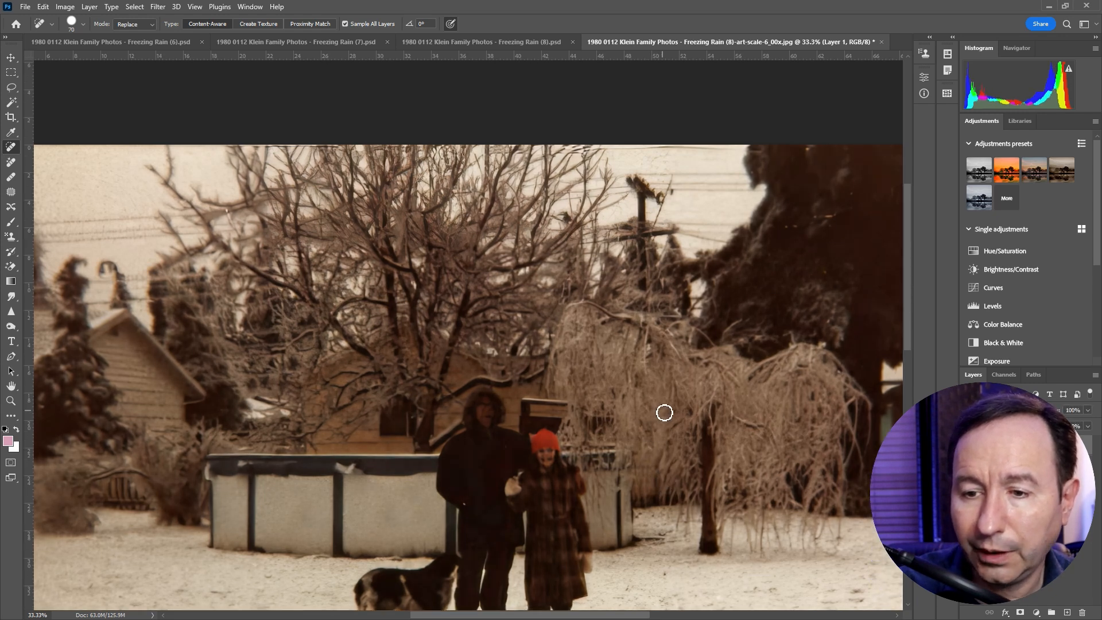
{"action": "scroll", "coordinate": [663, 412], "scroll_direction": "down", "scroll_amount": 1}
{"action": "key", "text": "ctrl+plus"}
{"action": "key", "text": "ctrl+plus"}
{"action": "key", "text": "ctrl+plus"}
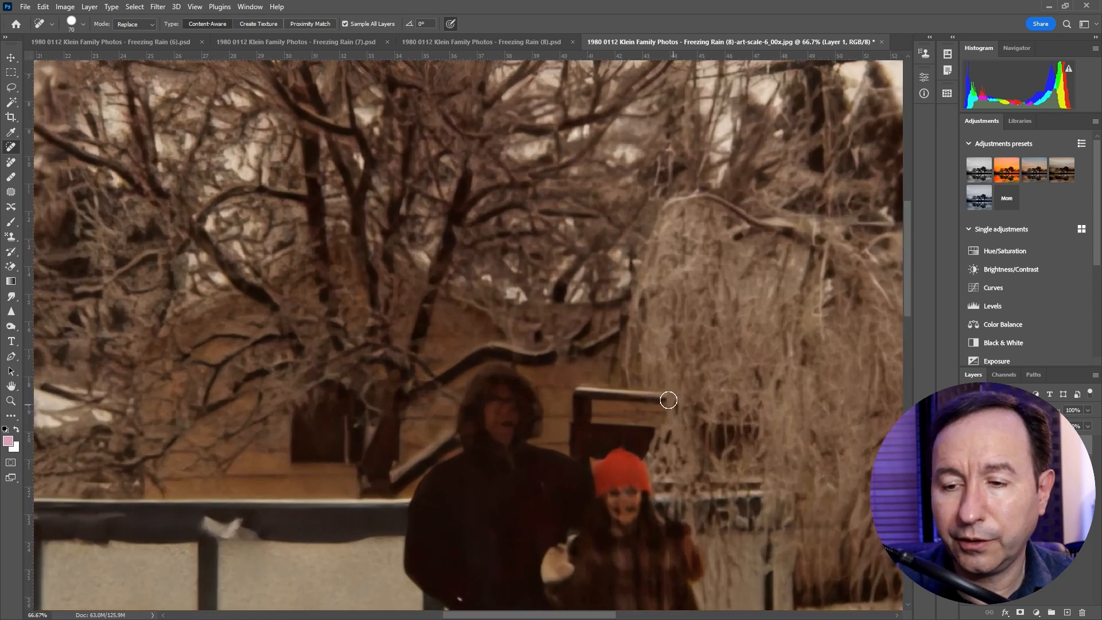
{"action": "scroll", "coordinate": [664, 400], "scroll_direction": "down", "scroll_amount": 2}
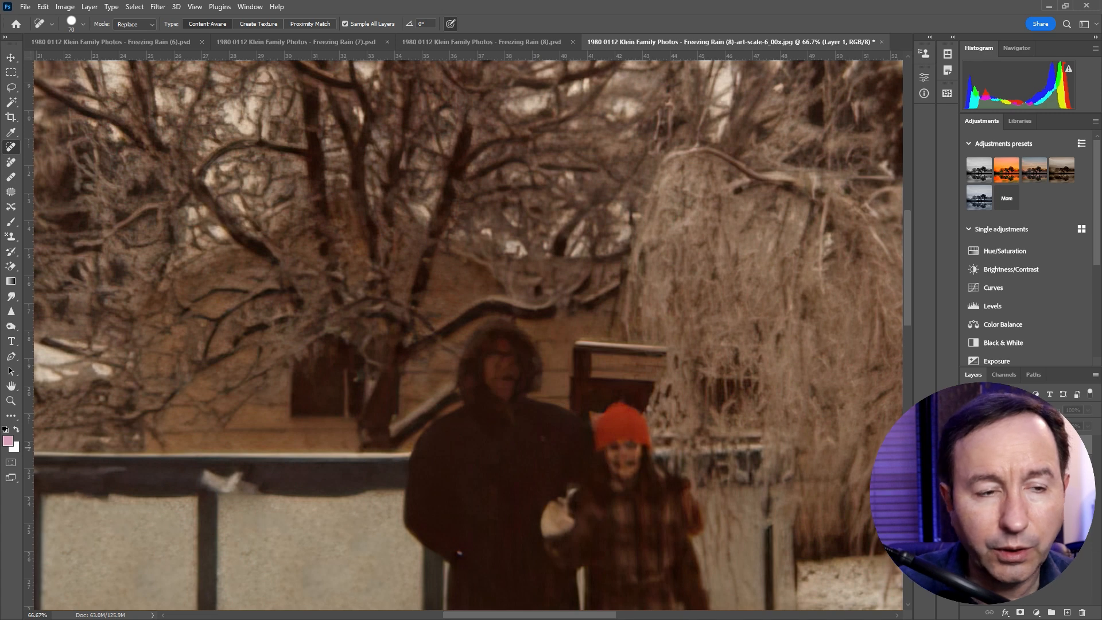
{"action": "key", "text": "ctrl+comma"}
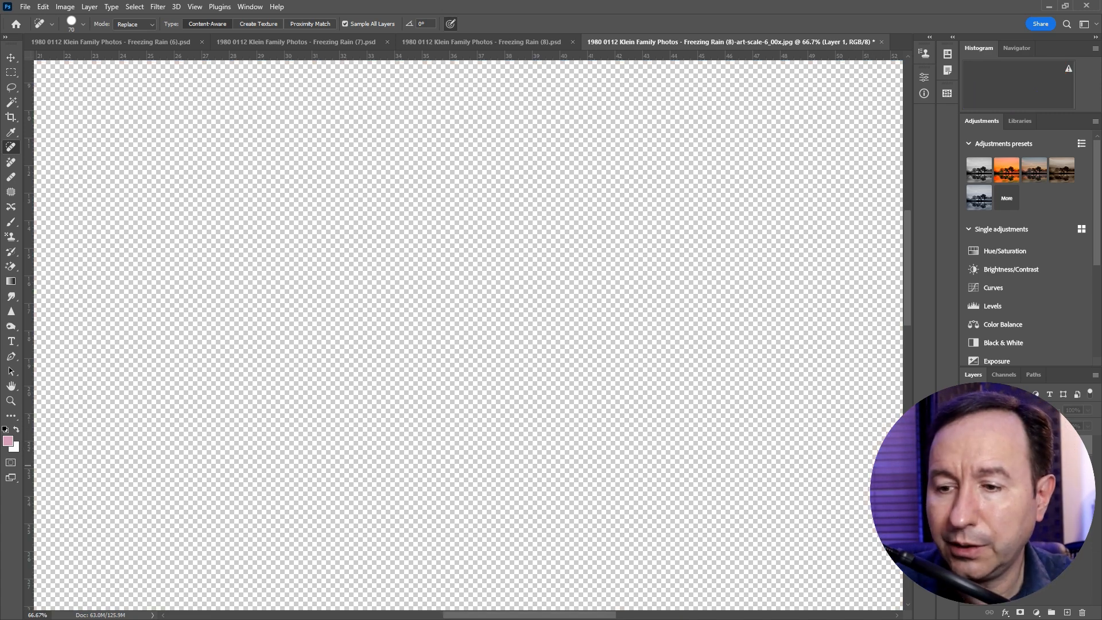
{"action": "key", "text": "ctrl+comma"}
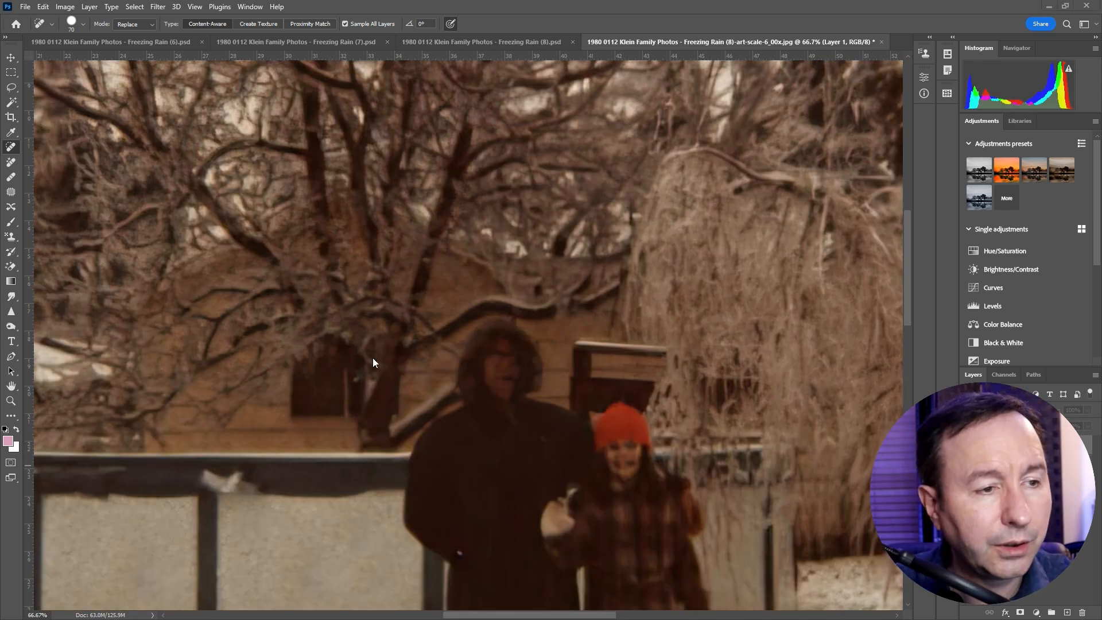
{"action": "key", "text": "alt+Tab"}
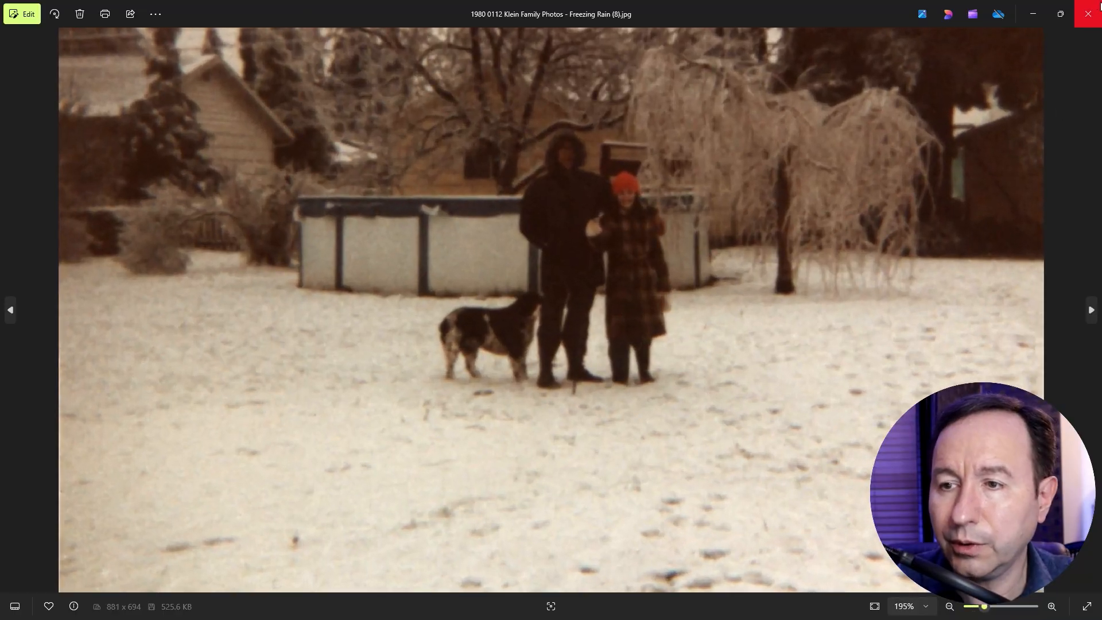
Return to Photoshop, close the upscaled Freezing Rain (8) JPG, and close the Freezing Rain (8) PSD without saving its changes.
{"action": "key", "text": "alt+Tab"}
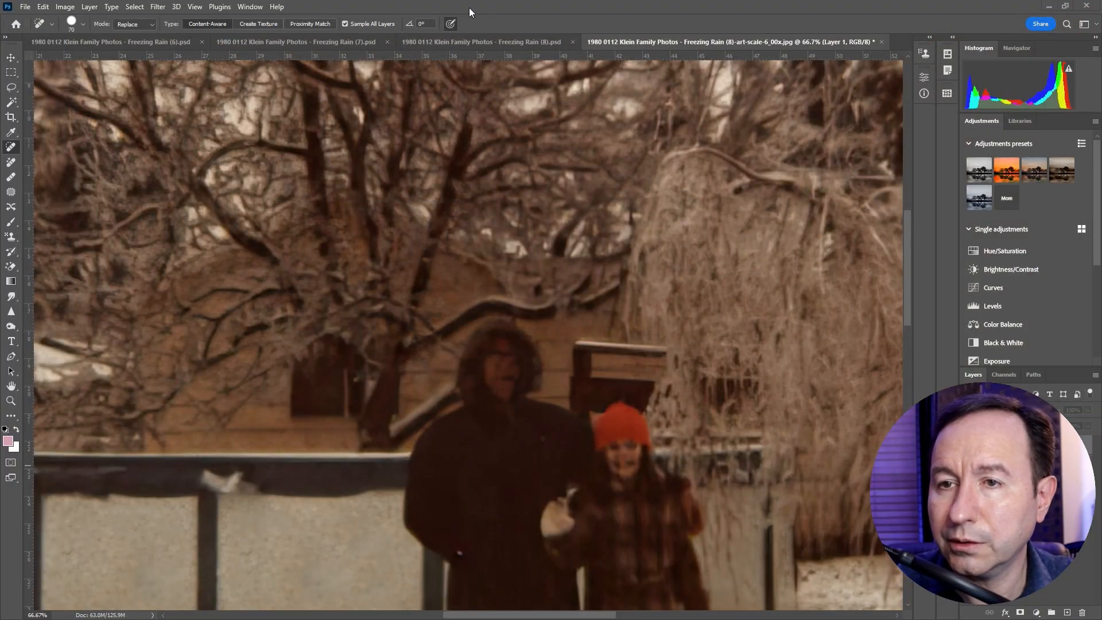
{"action": "left_click", "coordinate": [879, 42]}
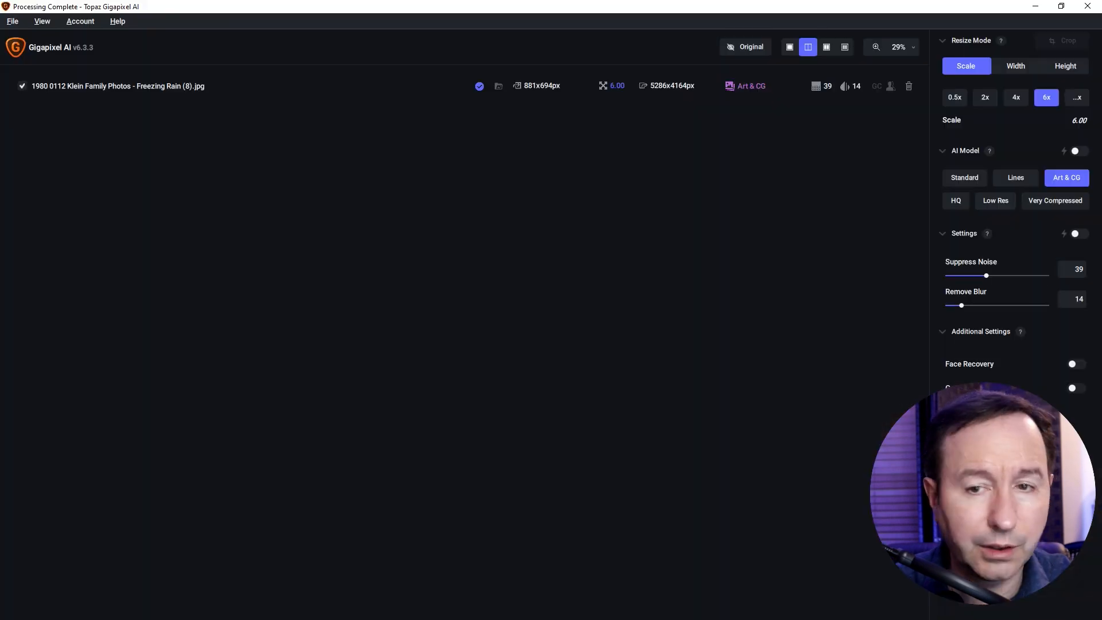
{"action": "scroll", "coordinate": [635, 327], "scroll_direction": "up", "scroll_amount": 1}
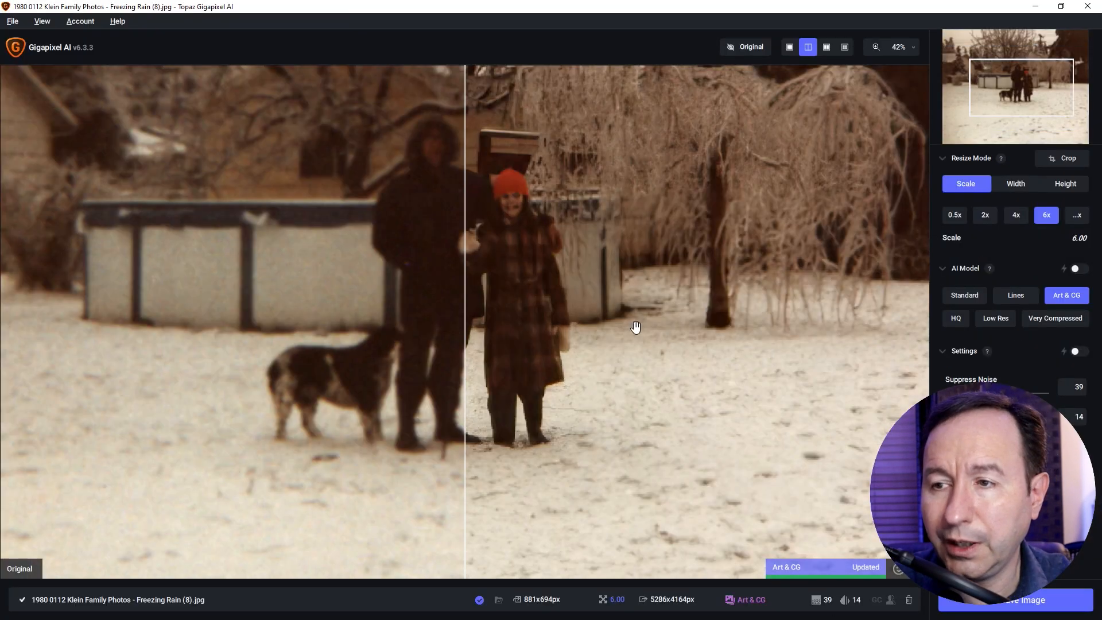
{"action": "scroll", "coordinate": [600, 315], "scroll_direction": "up", "scroll_amount": 1}
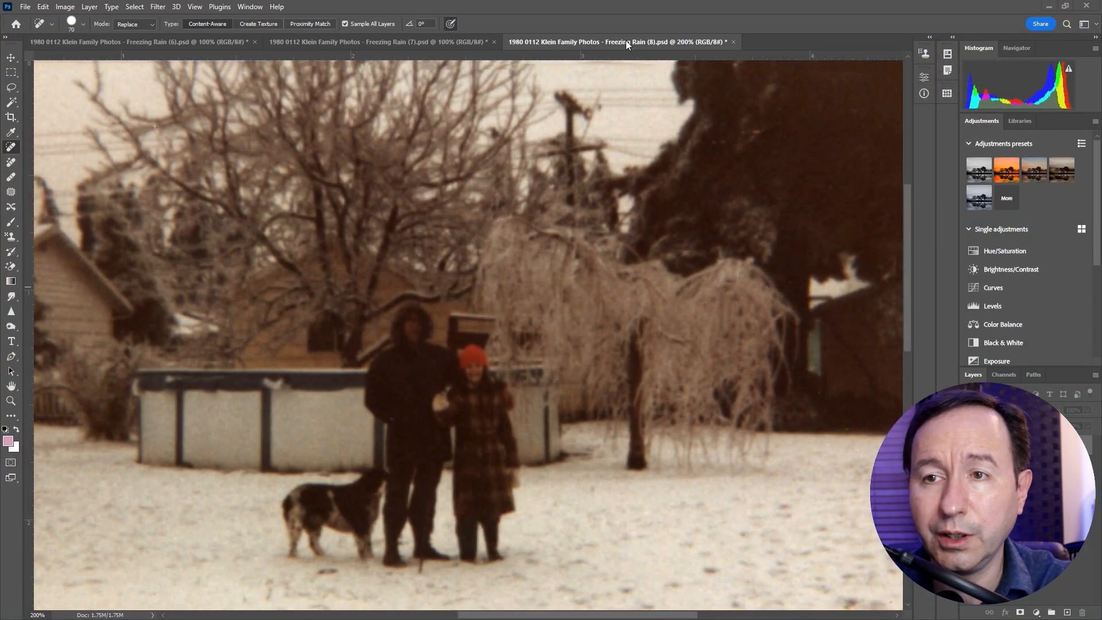
{"action": "left_click", "coordinate": [733, 42]}
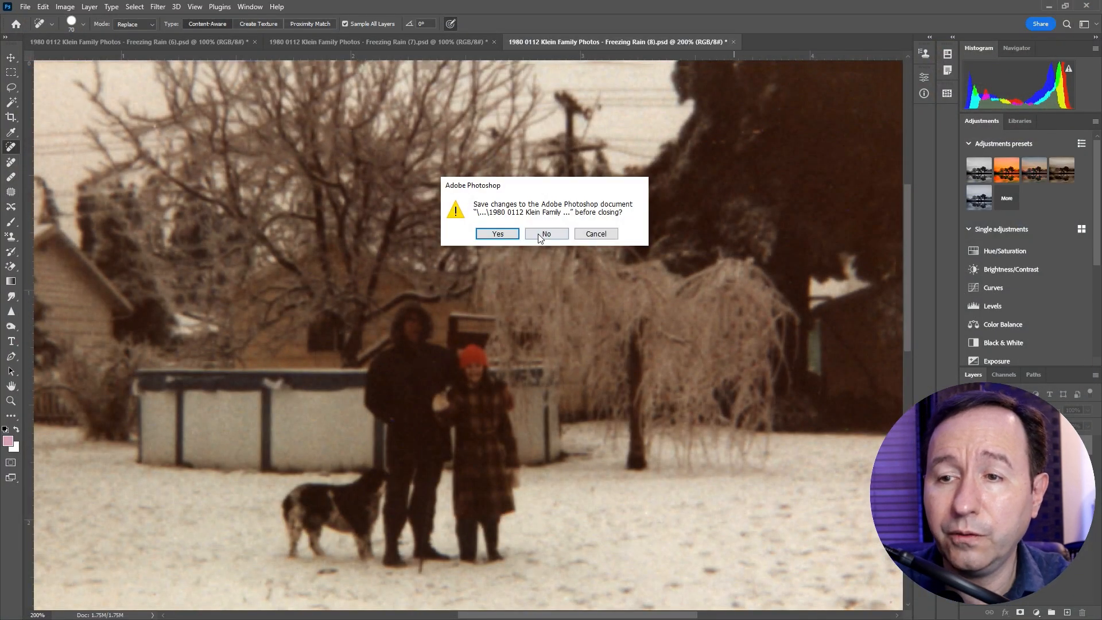
{"action": "left_click", "coordinate": [539, 235]}
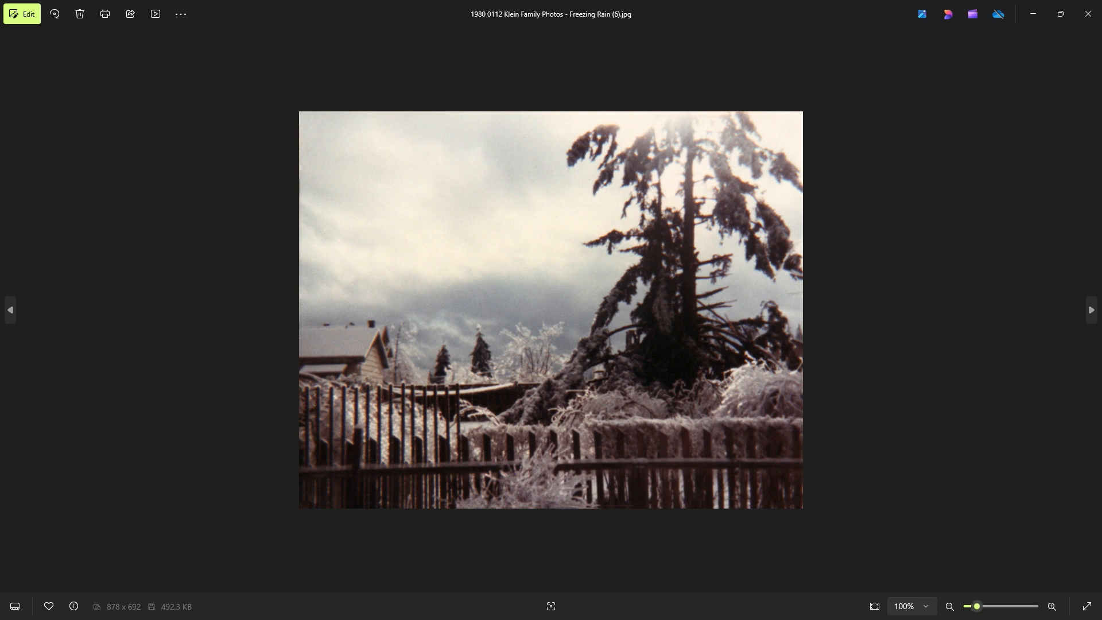
Compare the original Freezing Rain (6) JPG with its 6x Art upscale in the photo viewer, examining the trees and fence up close.
{"action": "key", "text": "Right"}
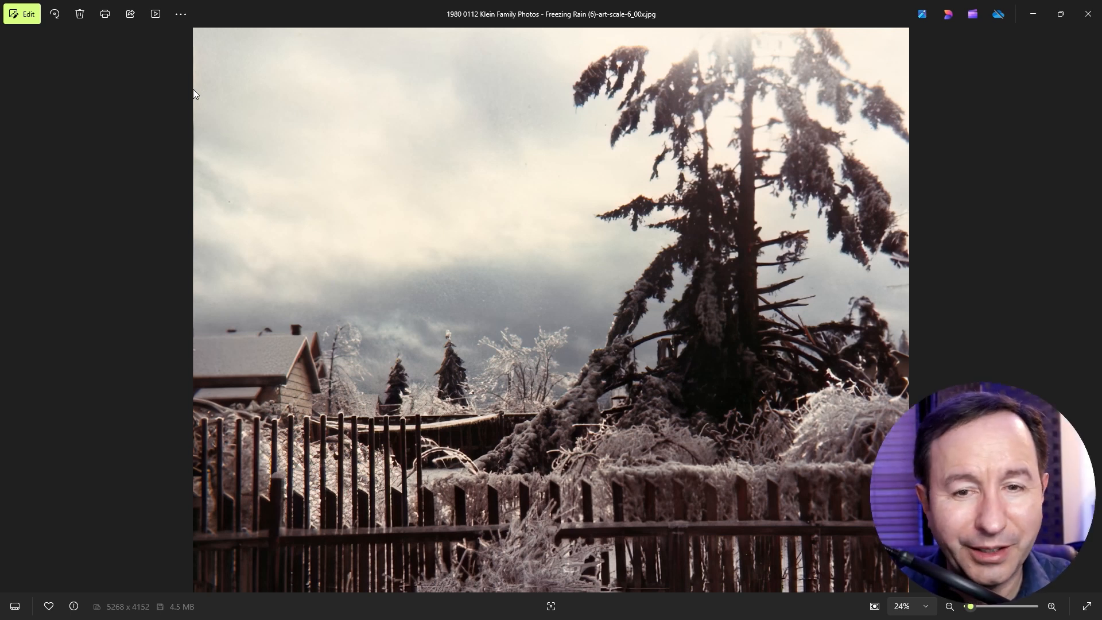
{"action": "key", "text": "Left"}
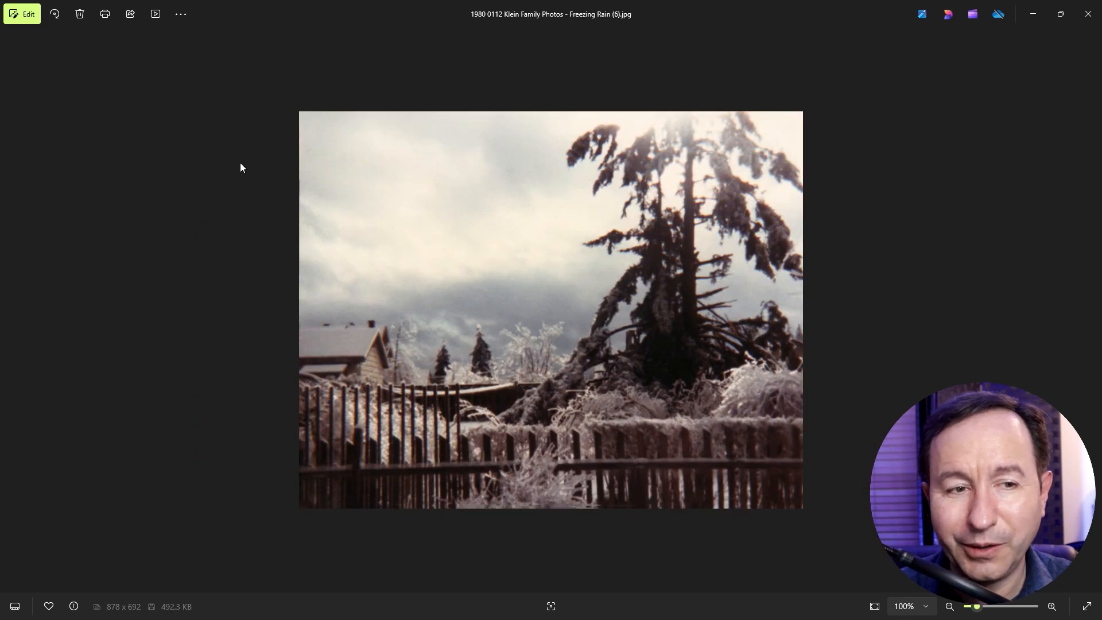
{"action": "key", "text": "Right"}
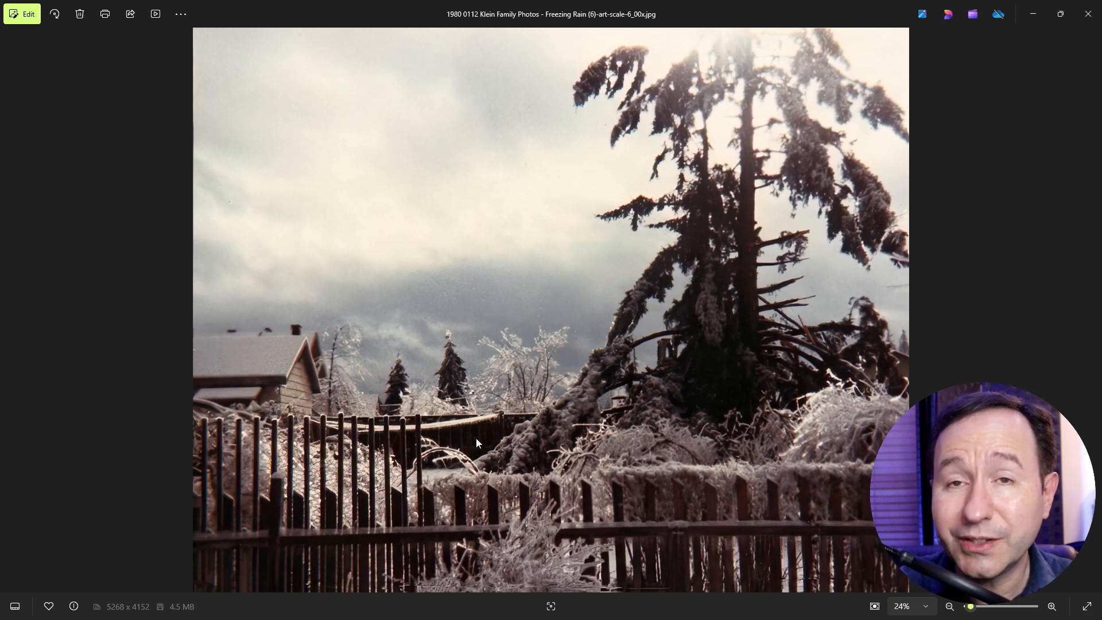
{"action": "scroll", "coordinate": [640, 394], "scroll_direction": "up", "scroll_amount": 5}
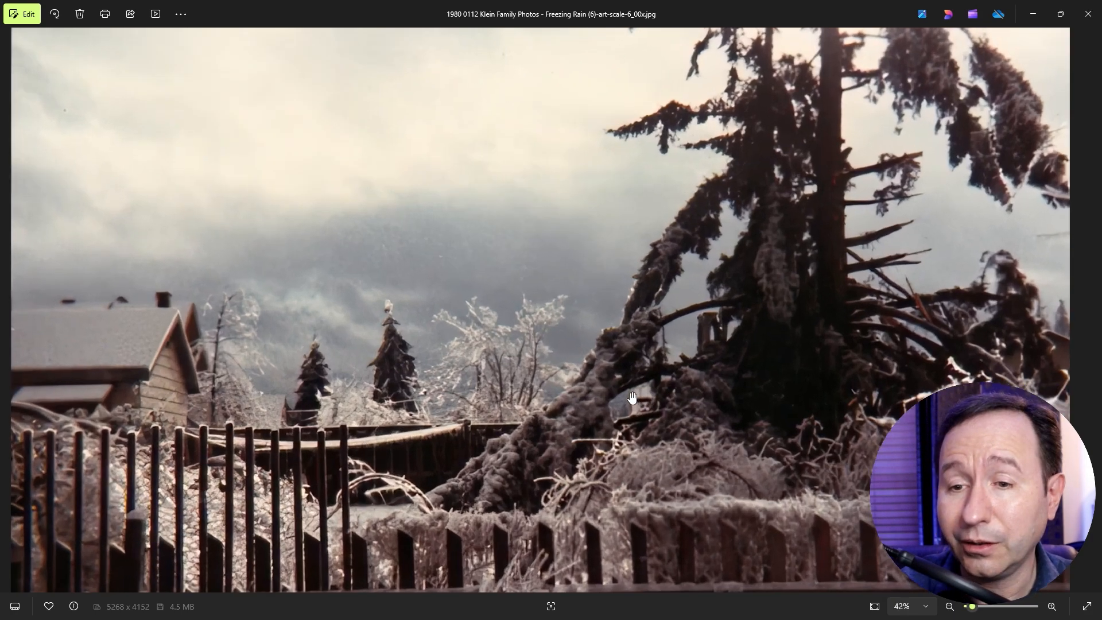
{"action": "scroll", "coordinate": [465, 413], "scroll_direction": "down", "scroll_amount": 3}
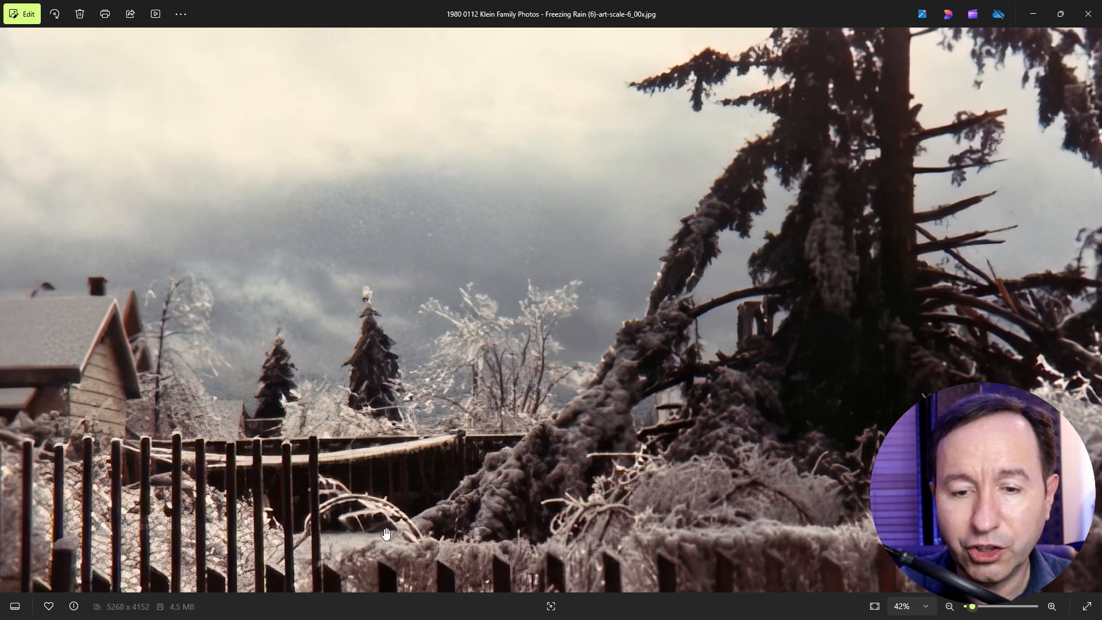
{"action": "scroll", "coordinate": [783, 444], "scroll_direction": "down", "scroll_amount": 2}
{"action": "scroll", "coordinate": [783, 444], "scroll_direction": "down", "scroll_amount": 1}
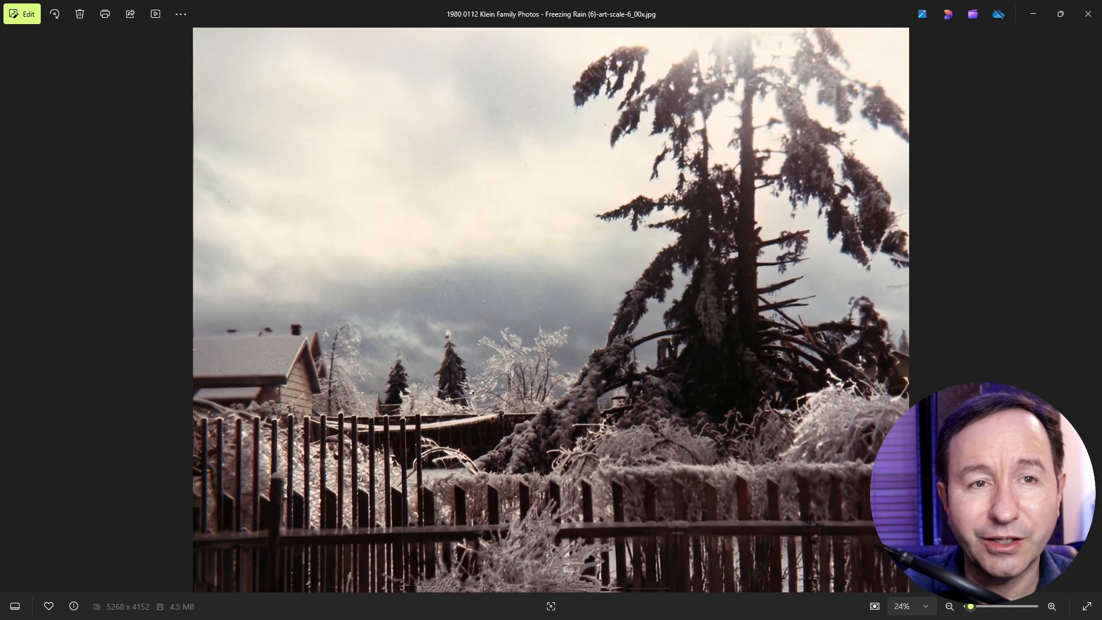
Compare the original Freezing Rain (7) JPG with its 6x Art upscale.
{"action": "key", "text": "Right"}
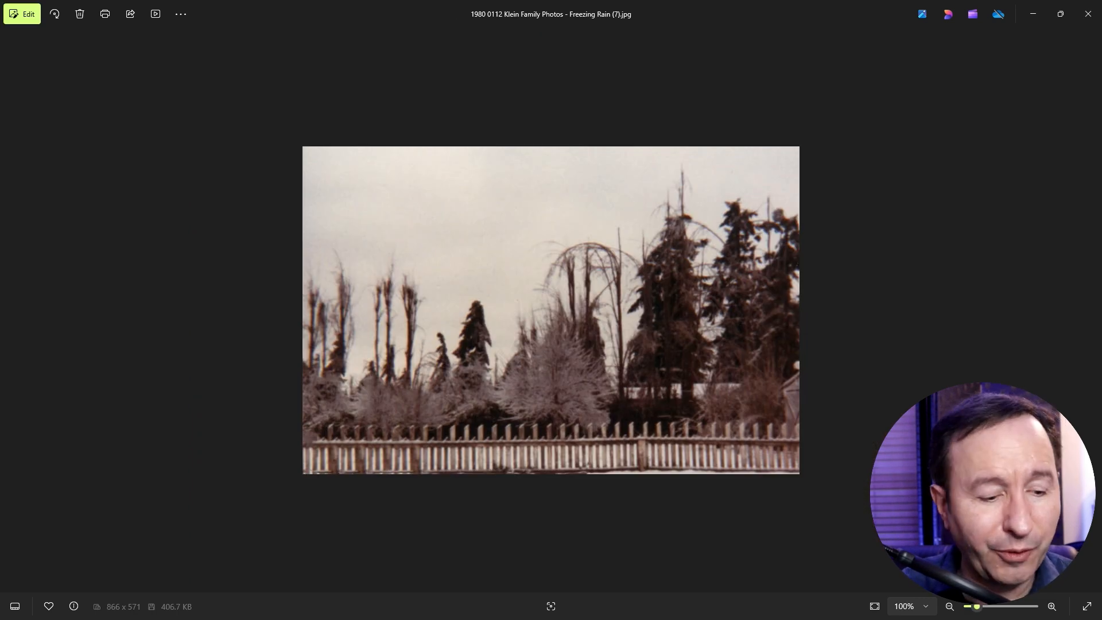
{"action": "key", "text": "Right"}
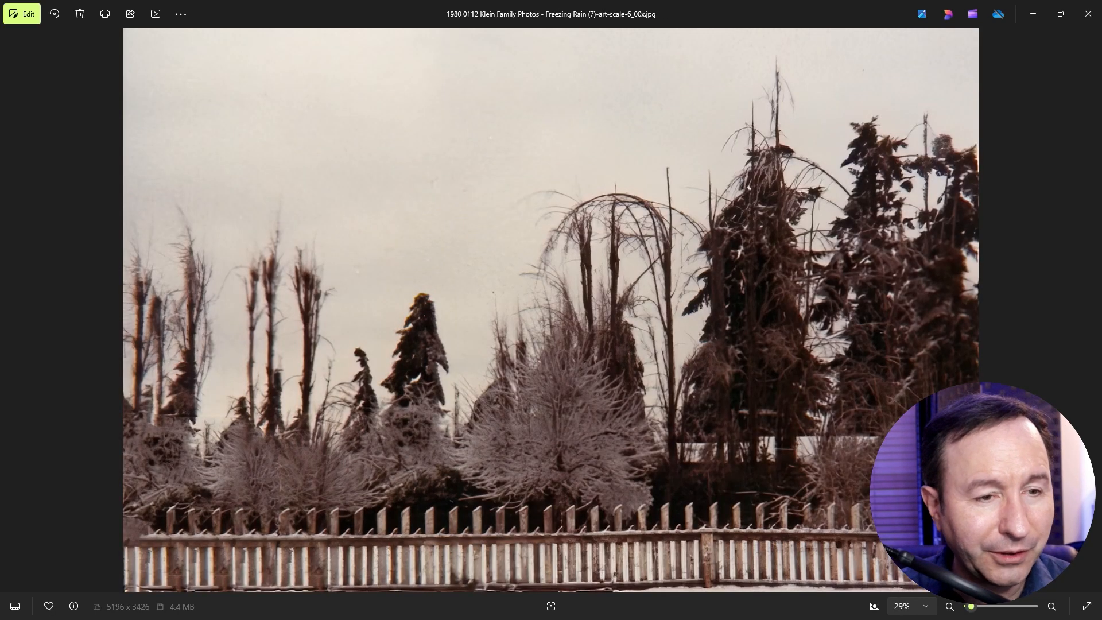
{"action": "key", "text": "Left"}
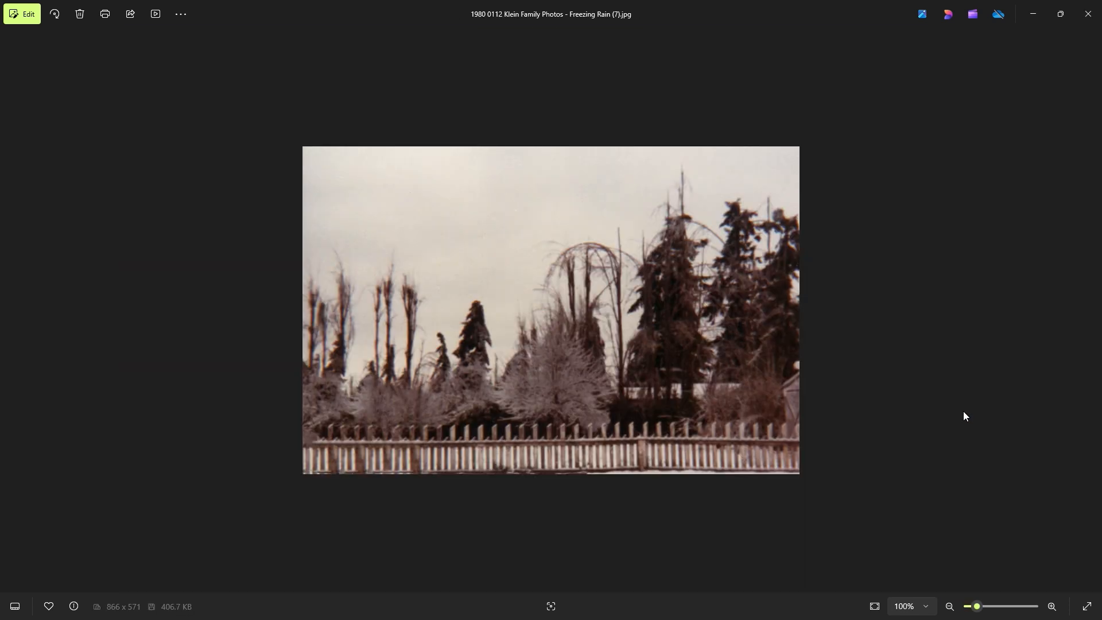
{"action": "key", "text": "Right"}
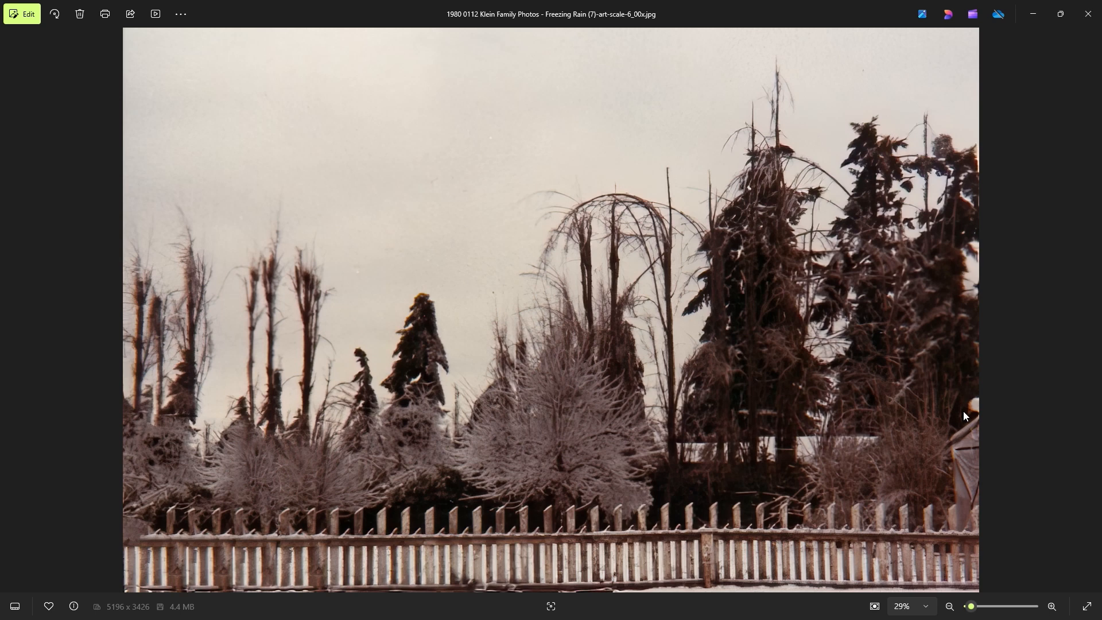
Compare the 6x Art upscale of Freezing Rain (8) with its Adobe-AI-Enhanced version, examining the figures and snow in the enhanced one.
{"action": "key", "text": "Right"}
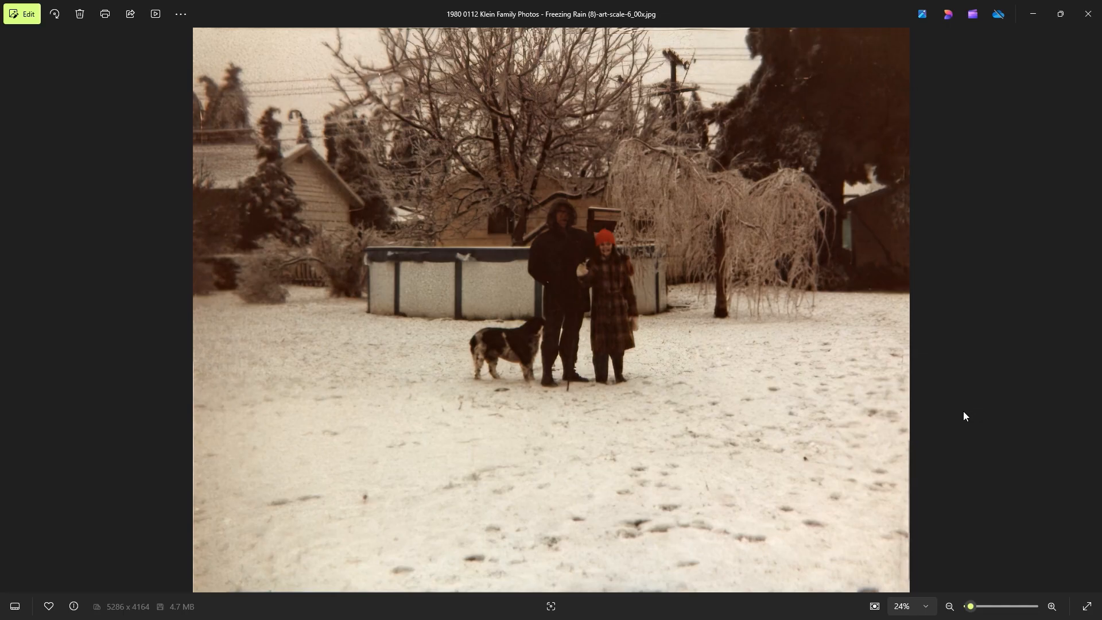
{"action": "key", "text": "Right"}
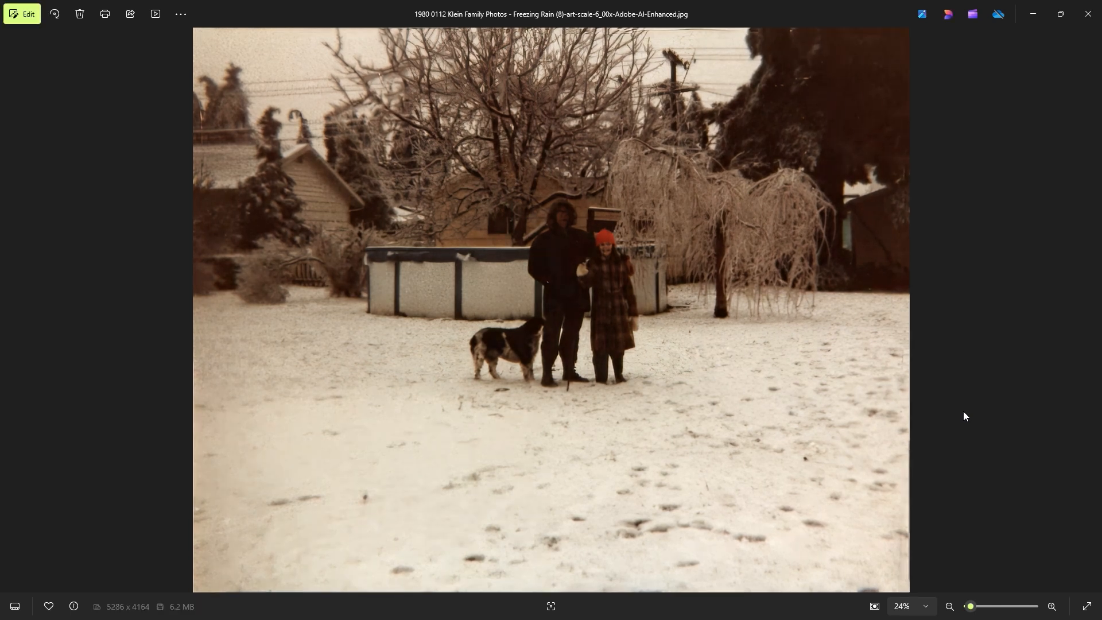
{"action": "key", "text": "Left"}
{"action": "key", "text": "Right"}
{"action": "scroll", "coordinate": [730, 357], "scroll_direction": "up", "scroll_amount": 3}
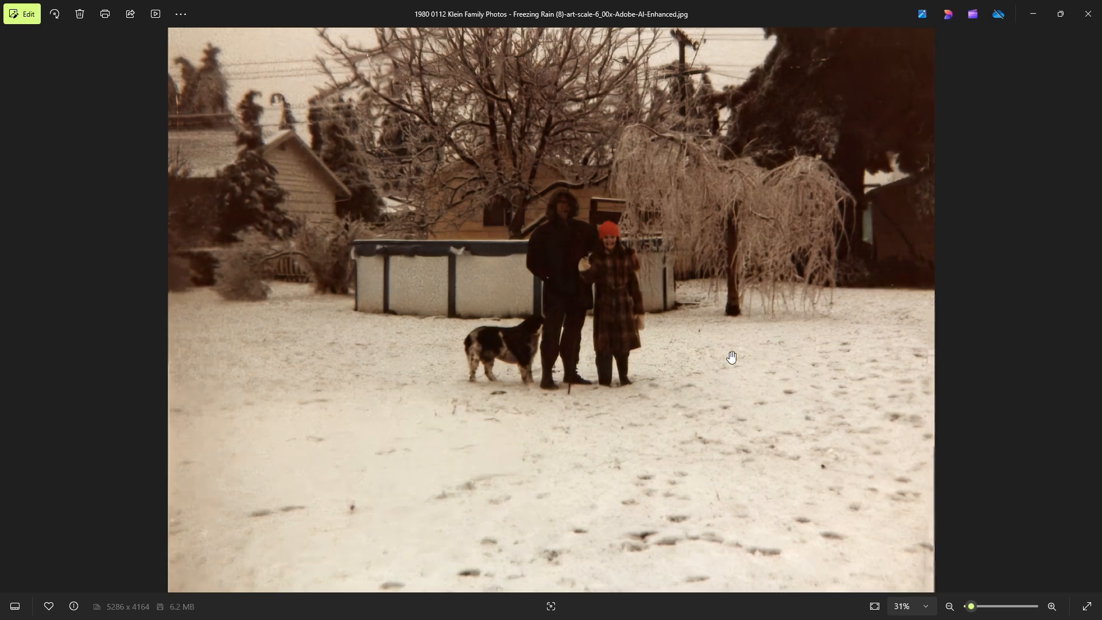
{"action": "scroll", "coordinate": [714, 360], "scroll_direction": "down", "scroll_amount": 2}
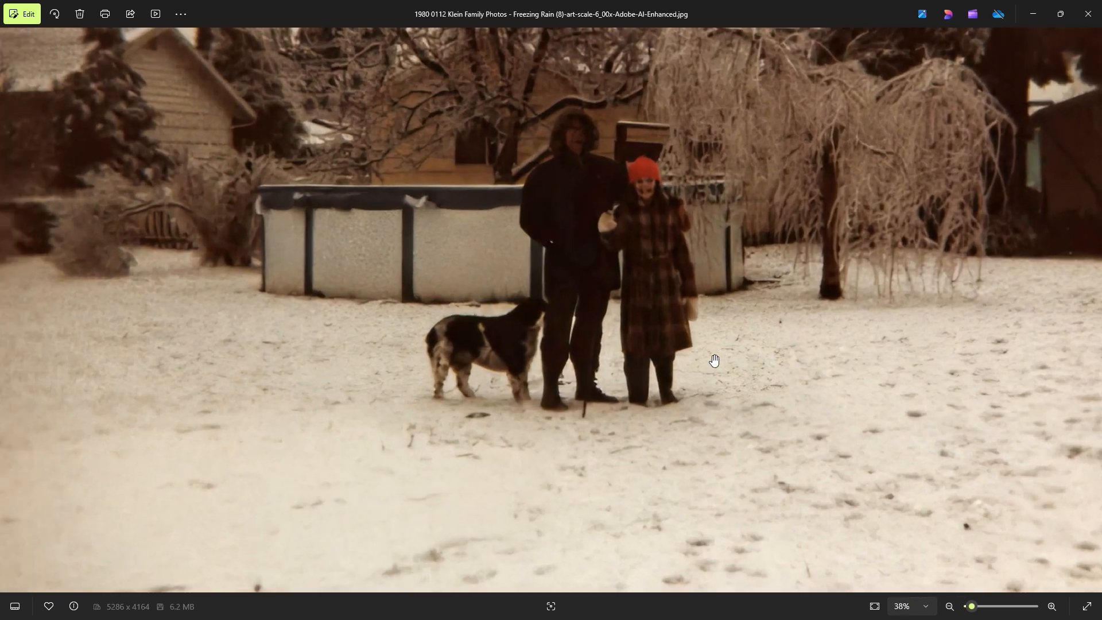
{"action": "scroll", "coordinate": [204, 321], "scroll_direction": "down", "scroll_amount": 1}
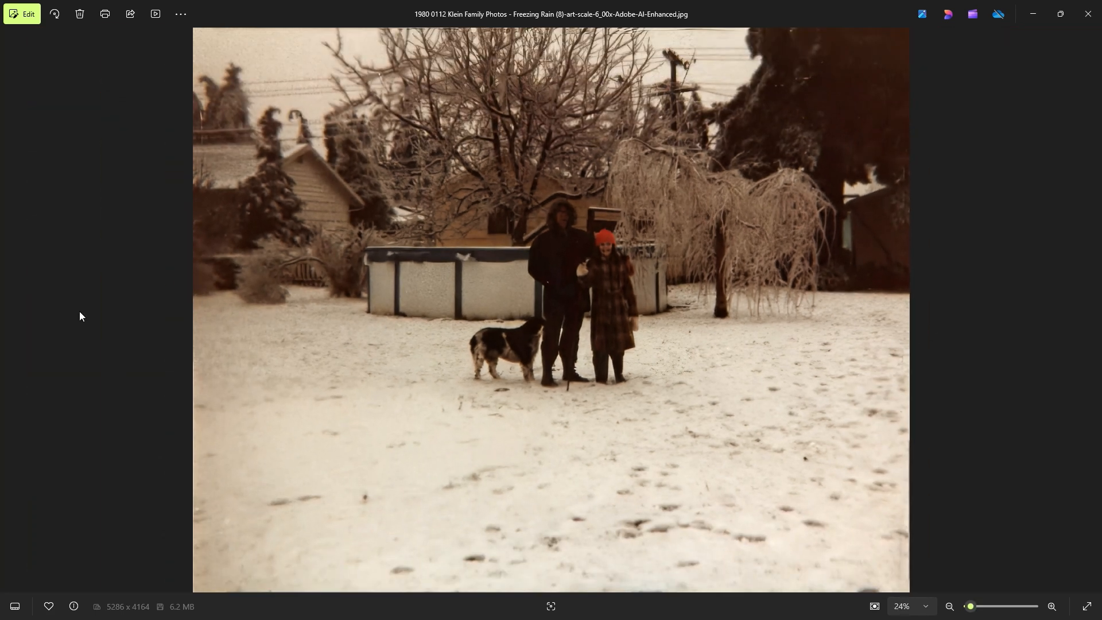
Examine the pool wall, dog and people up close in the plain Freezing Rain (8) upscale and in the Adobe-AI-Enhanced version.
{"action": "left_click", "coordinate": [12, 310]}
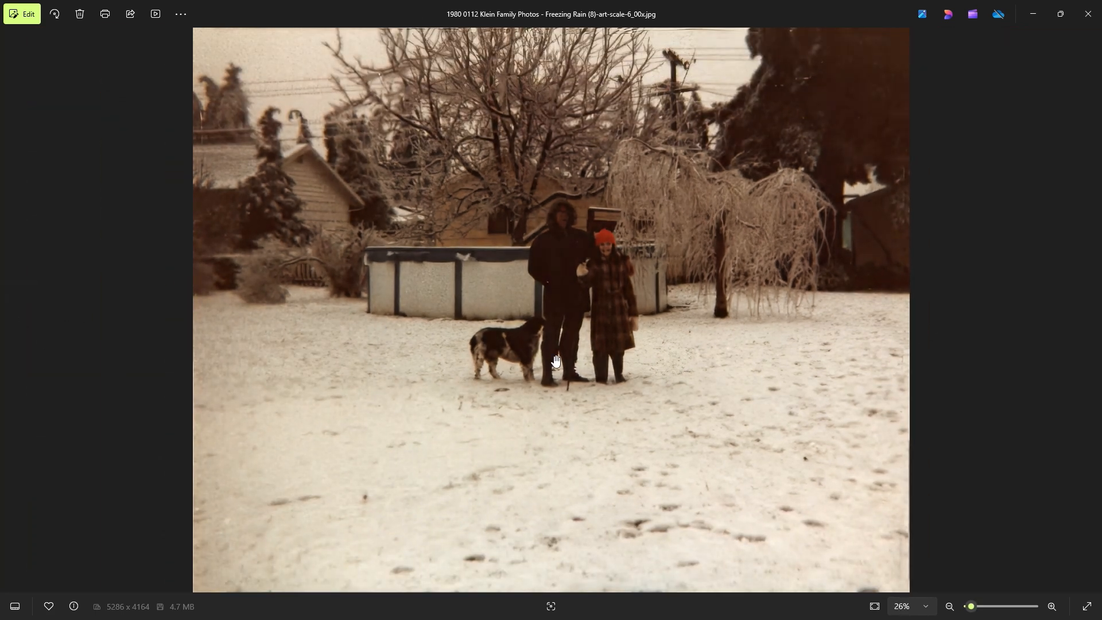
{"action": "scroll", "coordinate": [333, 276], "scroll_direction": "up", "scroll_amount": 3}
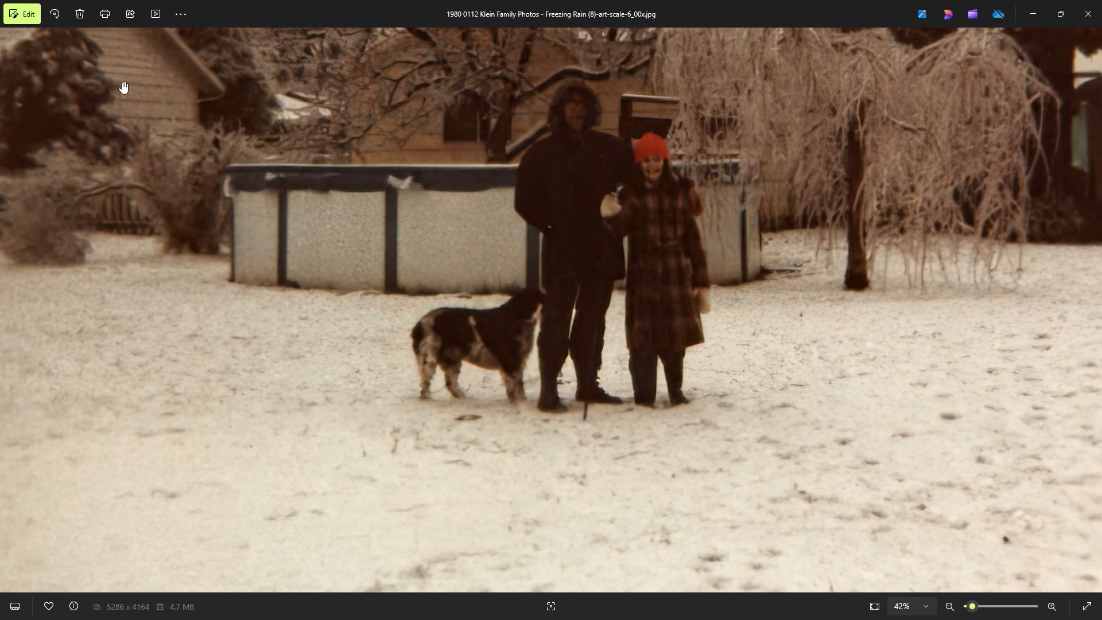
{"action": "scroll", "coordinate": [138, 100], "scroll_direction": "down", "scroll_amount": 3}
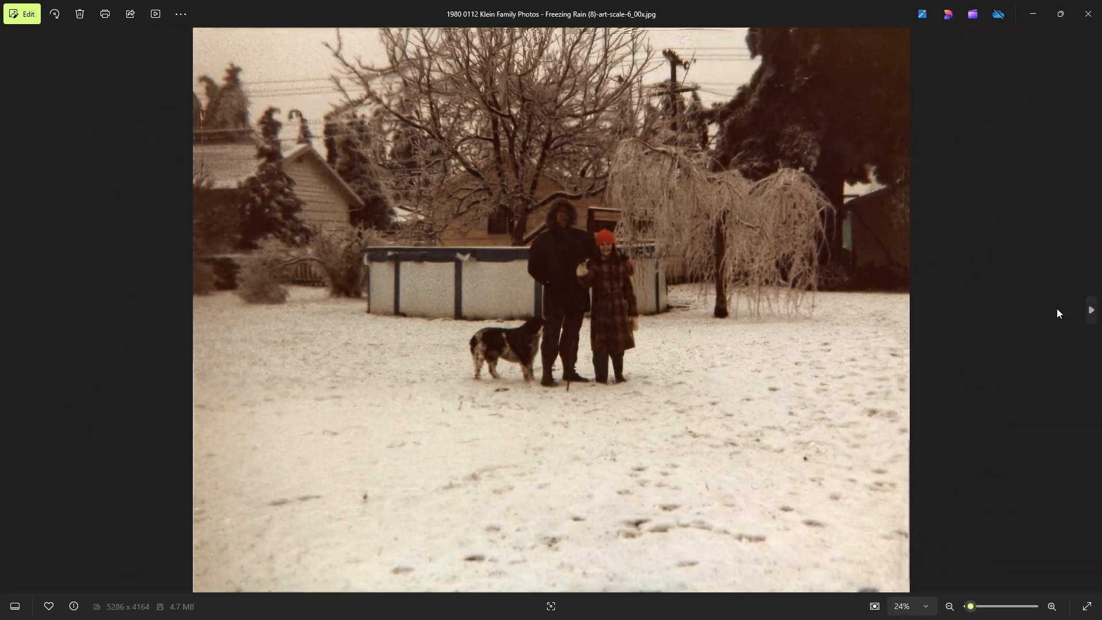
{"action": "left_click", "coordinate": [1091, 310]}
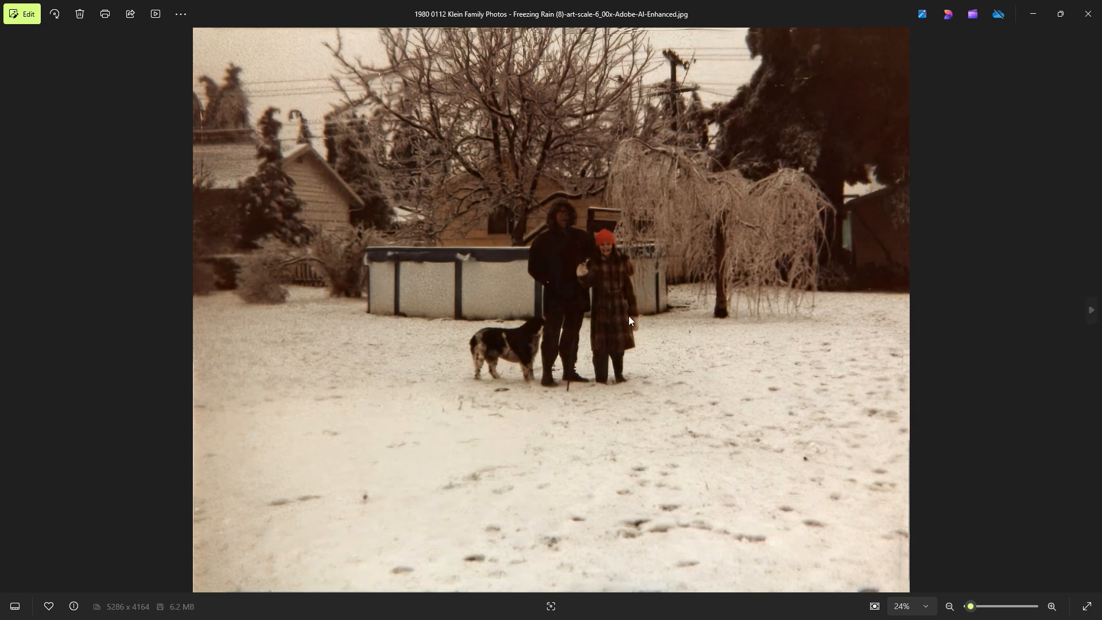
{"action": "scroll", "coordinate": [487, 313], "scroll_direction": "up", "scroll_amount": 5}
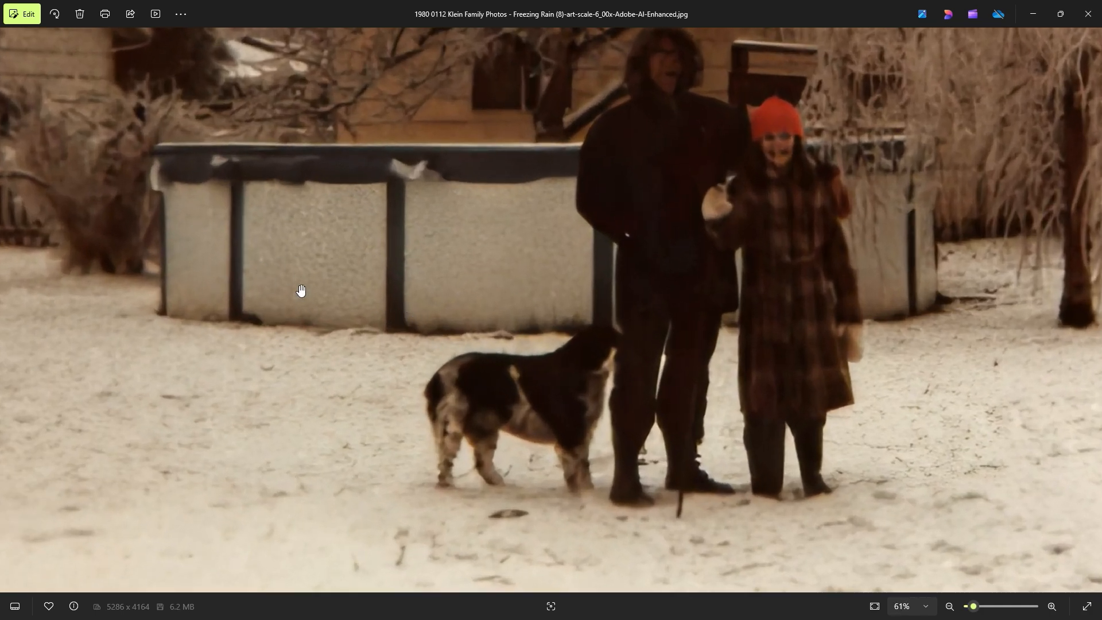
{"action": "scroll", "coordinate": [262, 268], "scroll_direction": "down", "scroll_amount": 5}
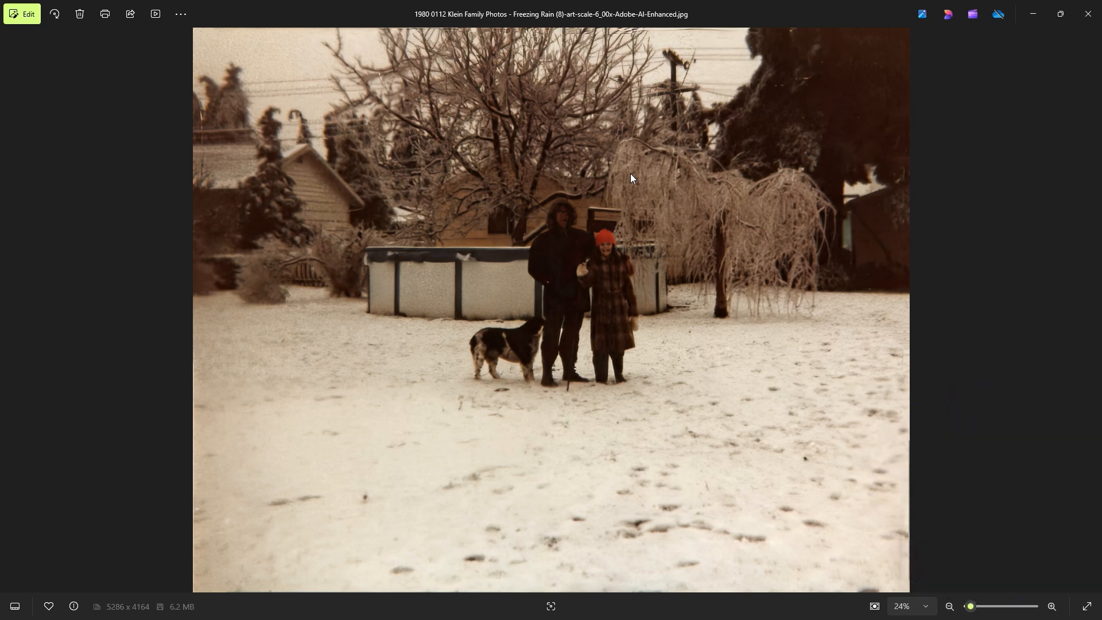
{"action": "left_click", "coordinate": [13, 315]}
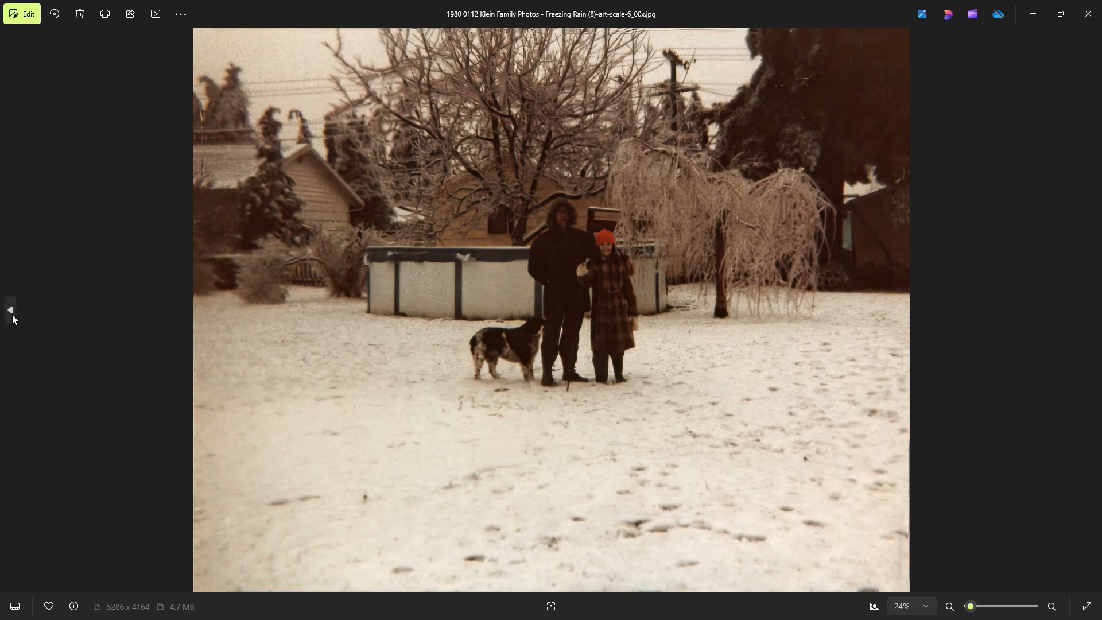
Go back to the Freezing Rain (6) upscale and examine the fence and ice-covered branches up close.
{"action": "key", "text": "Left"}
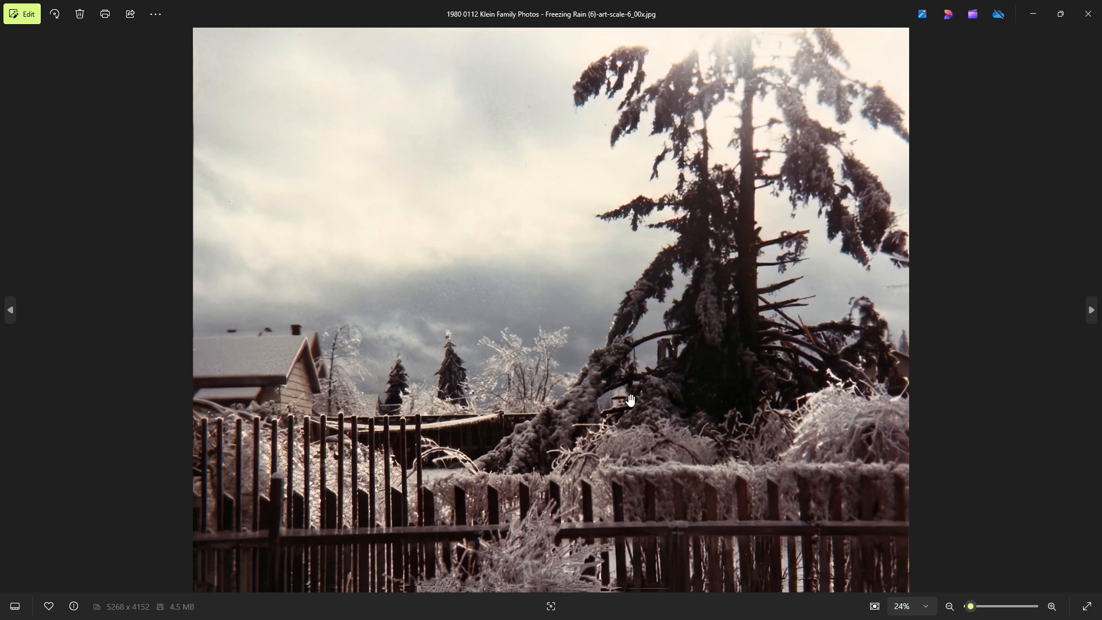
{"action": "scroll", "coordinate": [636, 395], "scroll_direction": "up", "scroll_amount": 2}
{"action": "scroll", "coordinate": [764, 425], "scroll_direction": "up", "scroll_amount": 1}
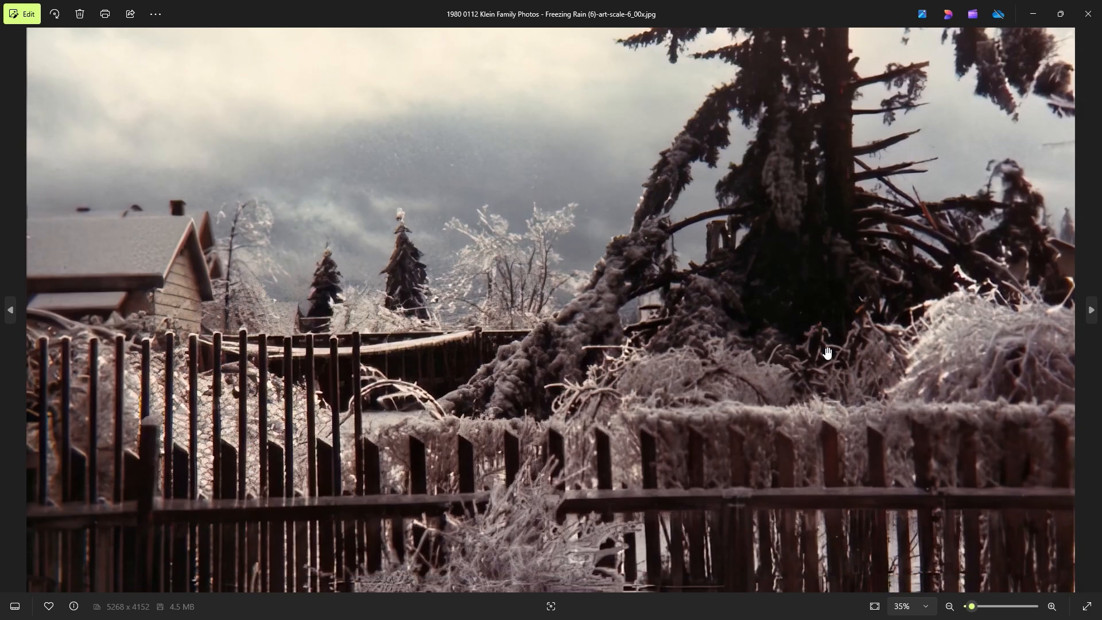
{"action": "scroll", "coordinate": [952, 376], "scroll_direction": "down", "scroll_amount": 2}
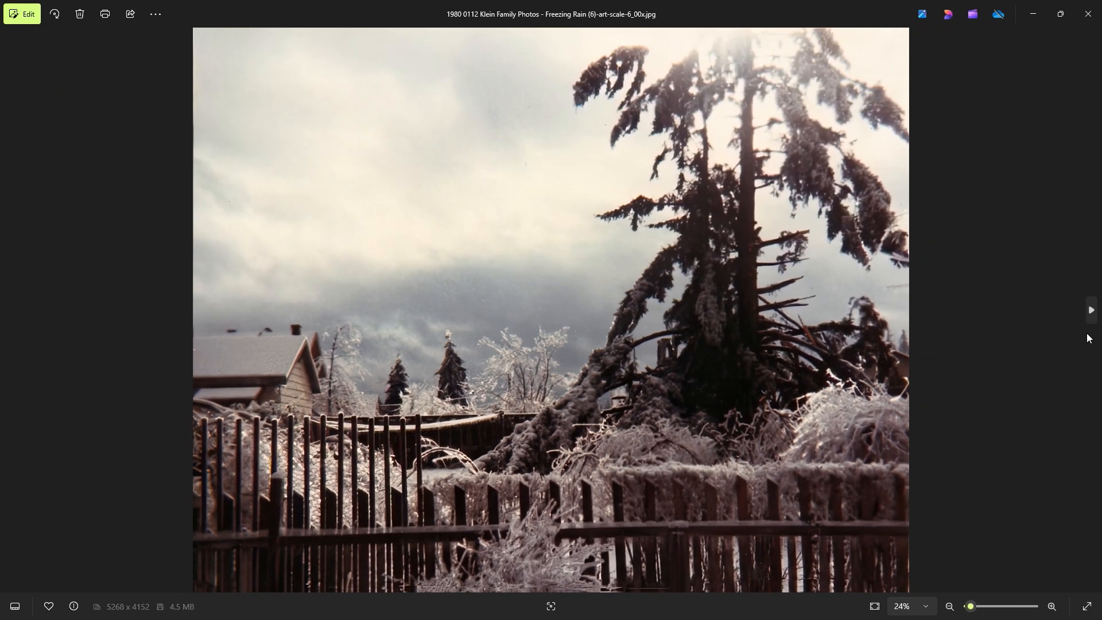